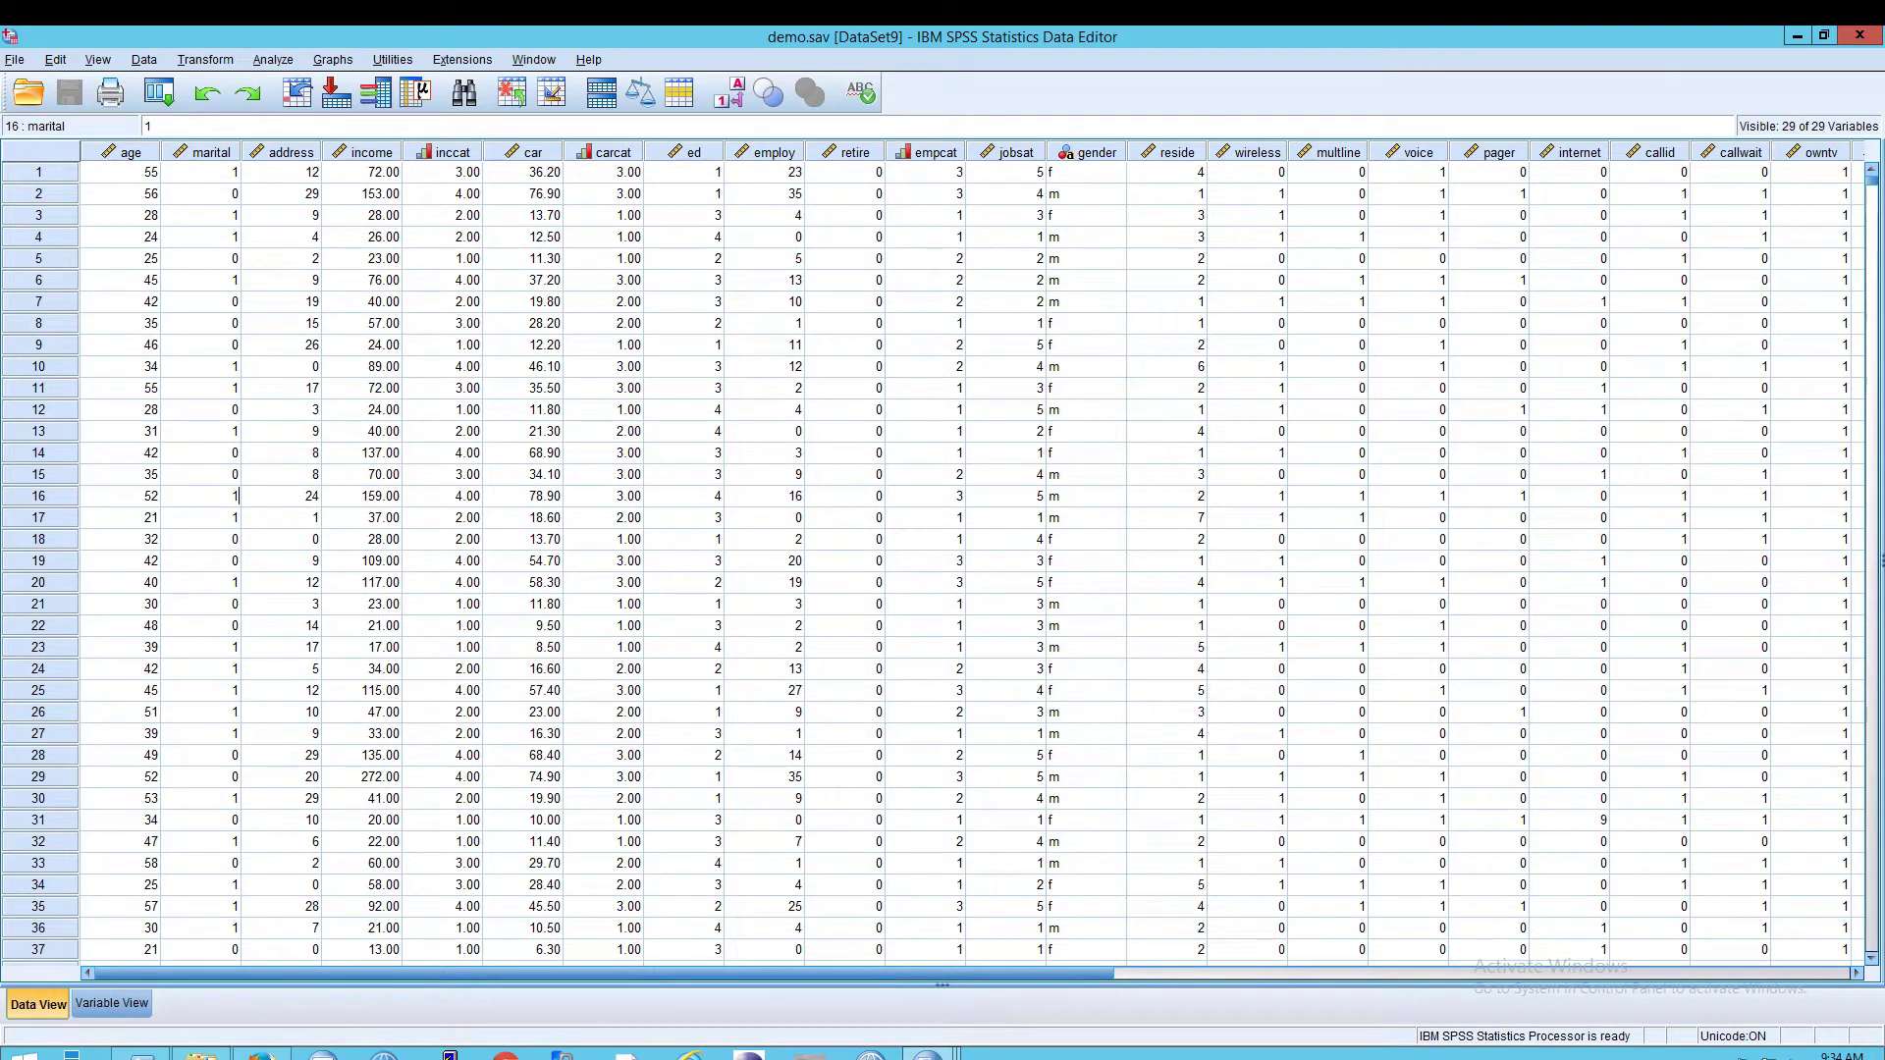
Step: Look over the demo.sav customer data in the Data Editor
mouse_move(390, 162)
Step: In Compute Variable, enter target technie with expression internet+wireless
click(210, 60)
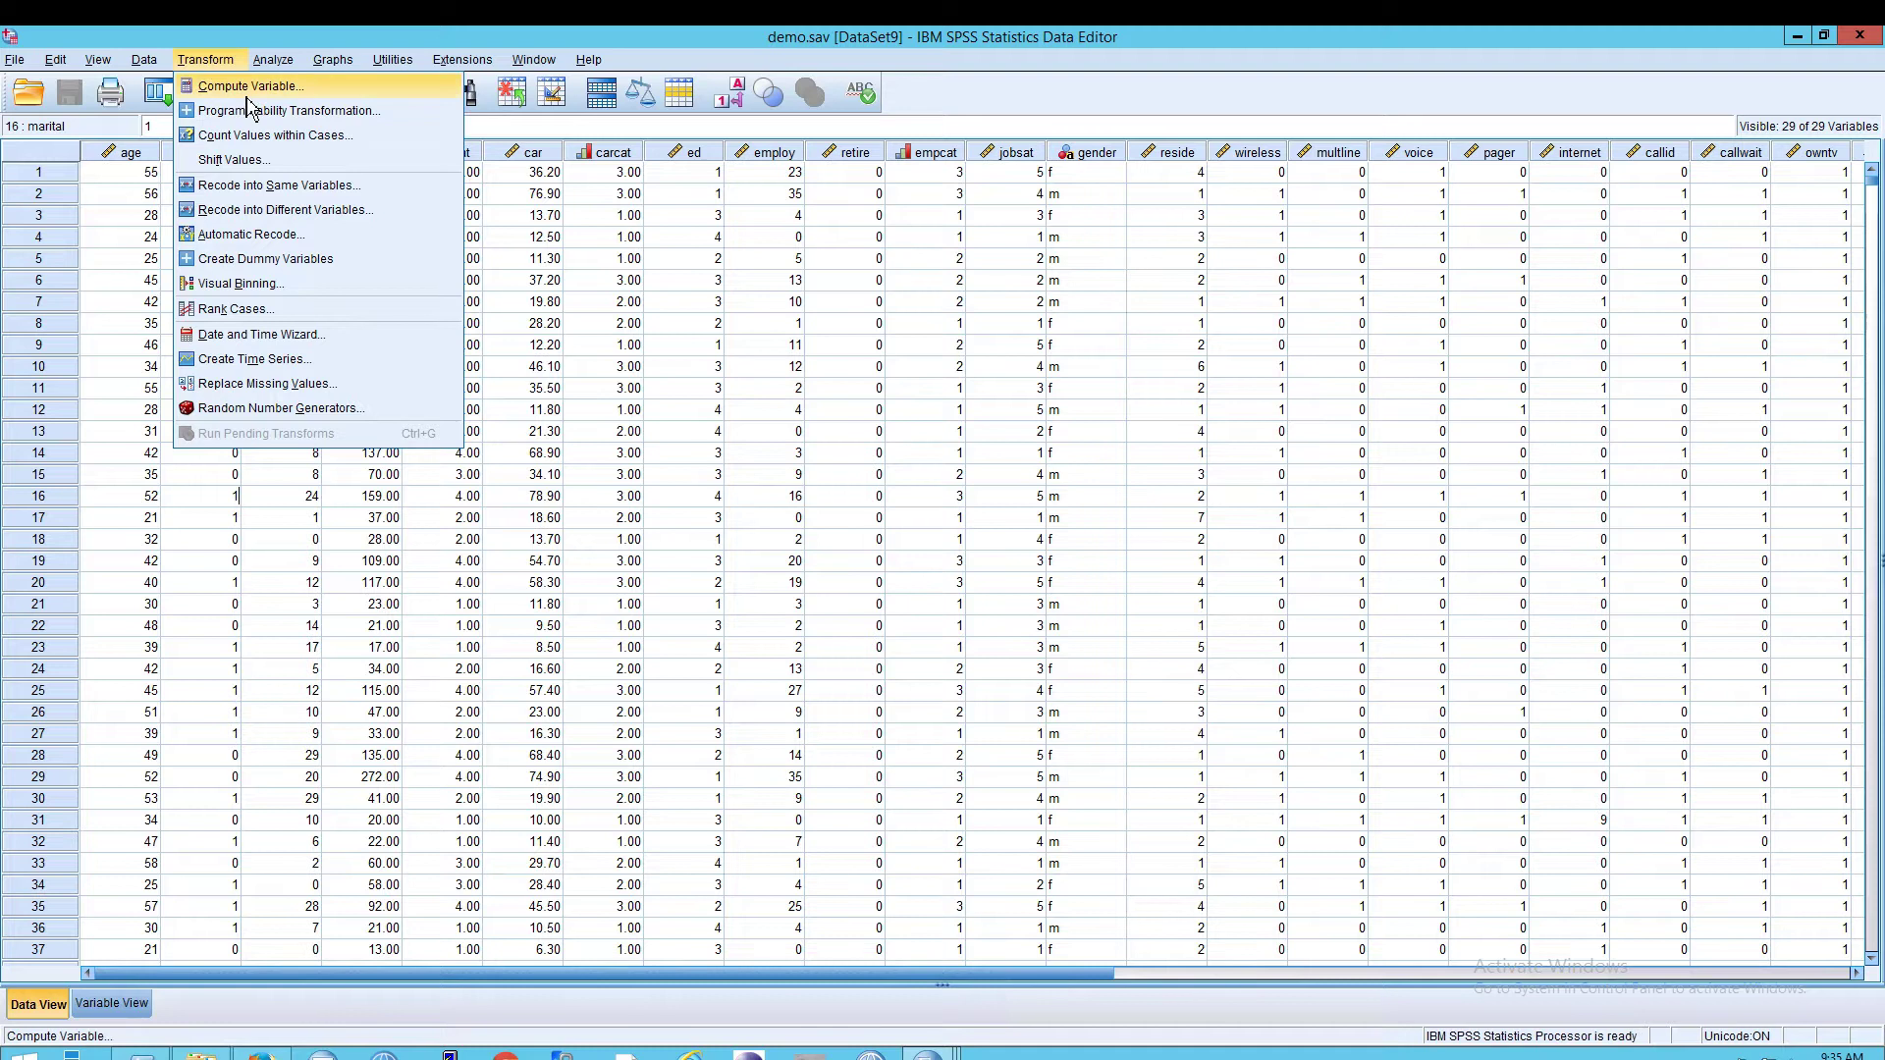
click(248, 87)
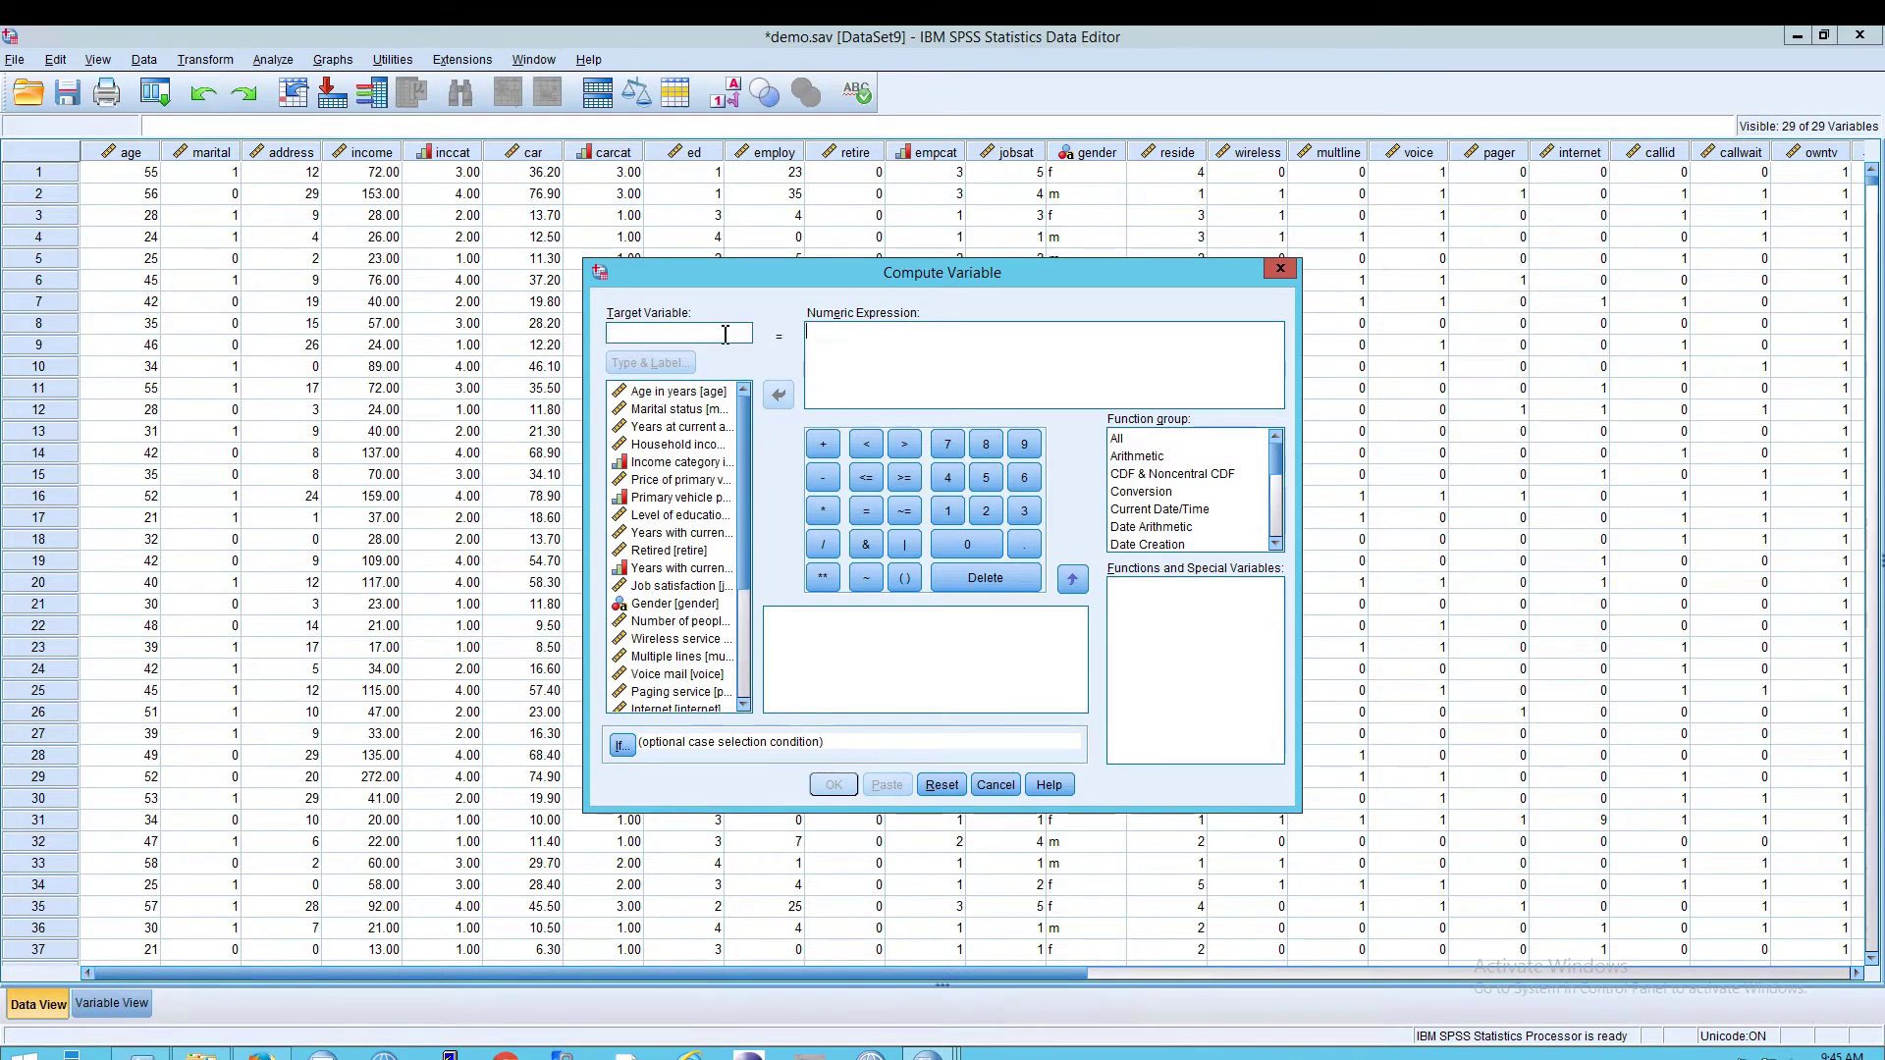
click(725, 335)
text(technie)
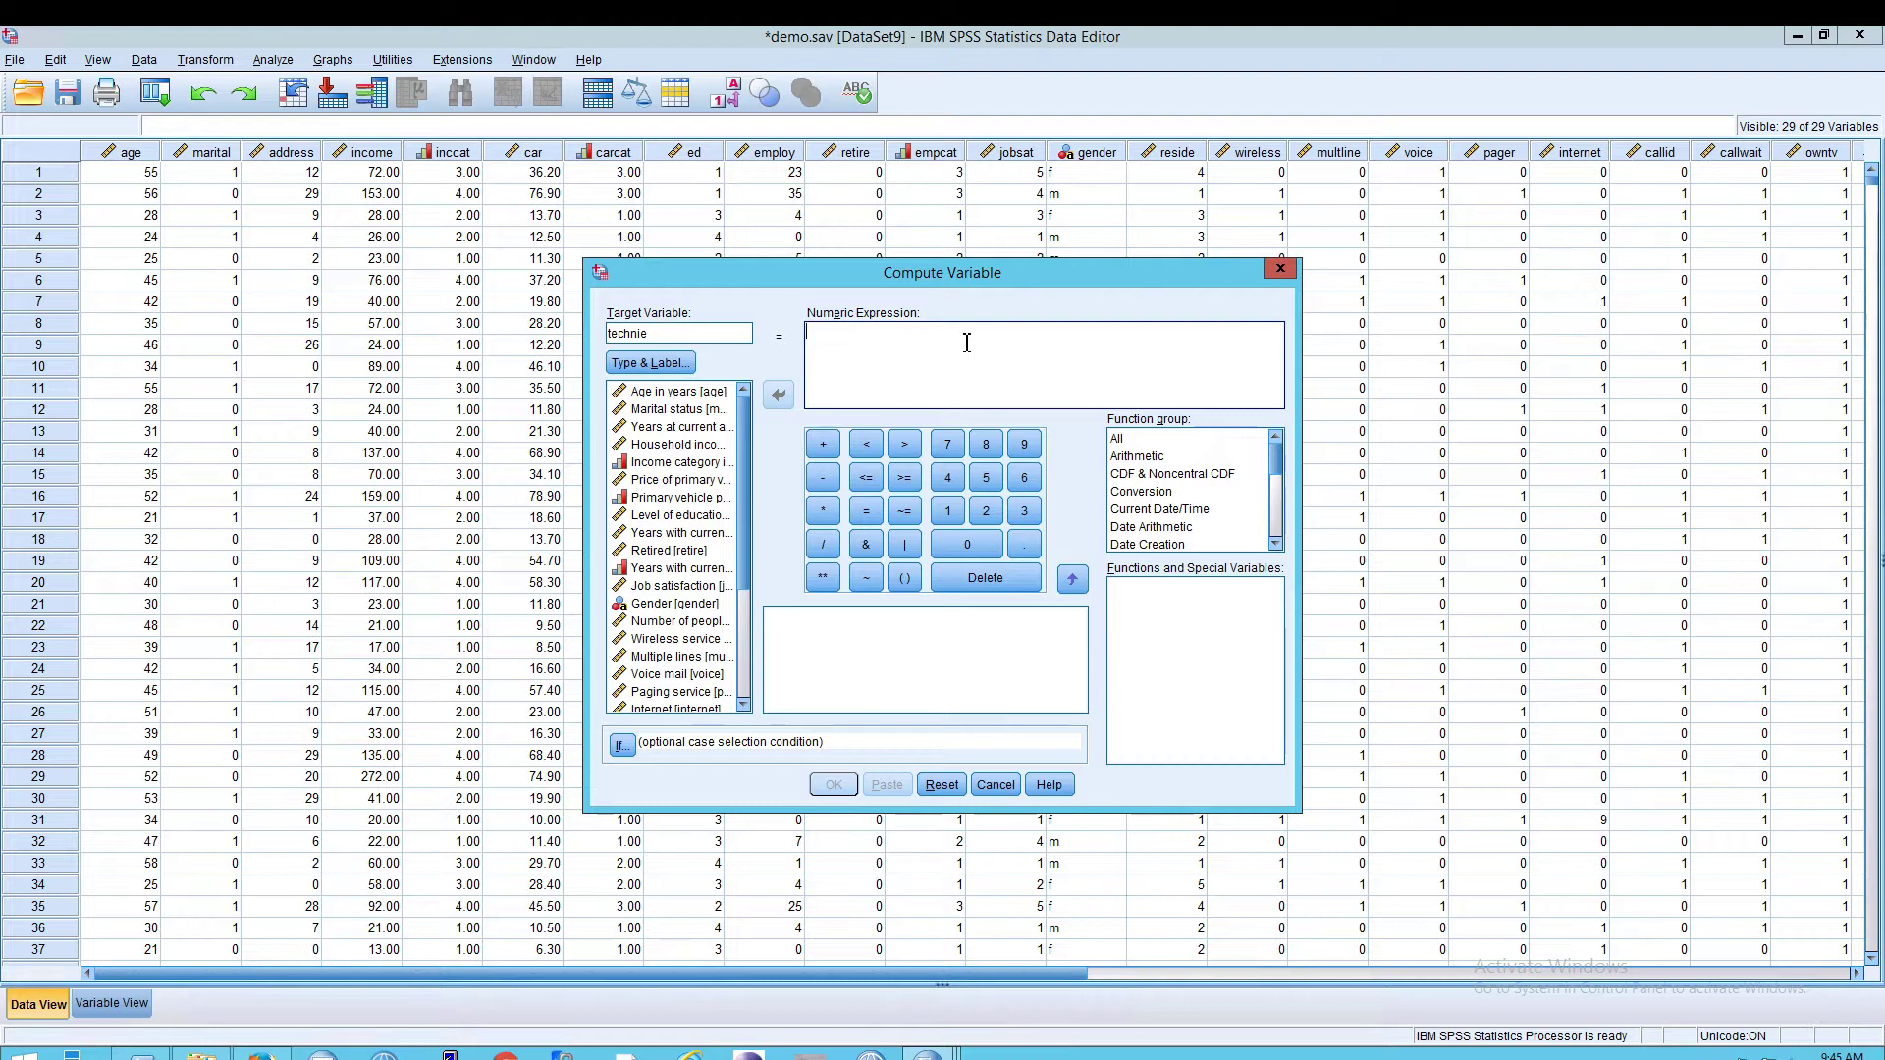
text(internet+wireless)
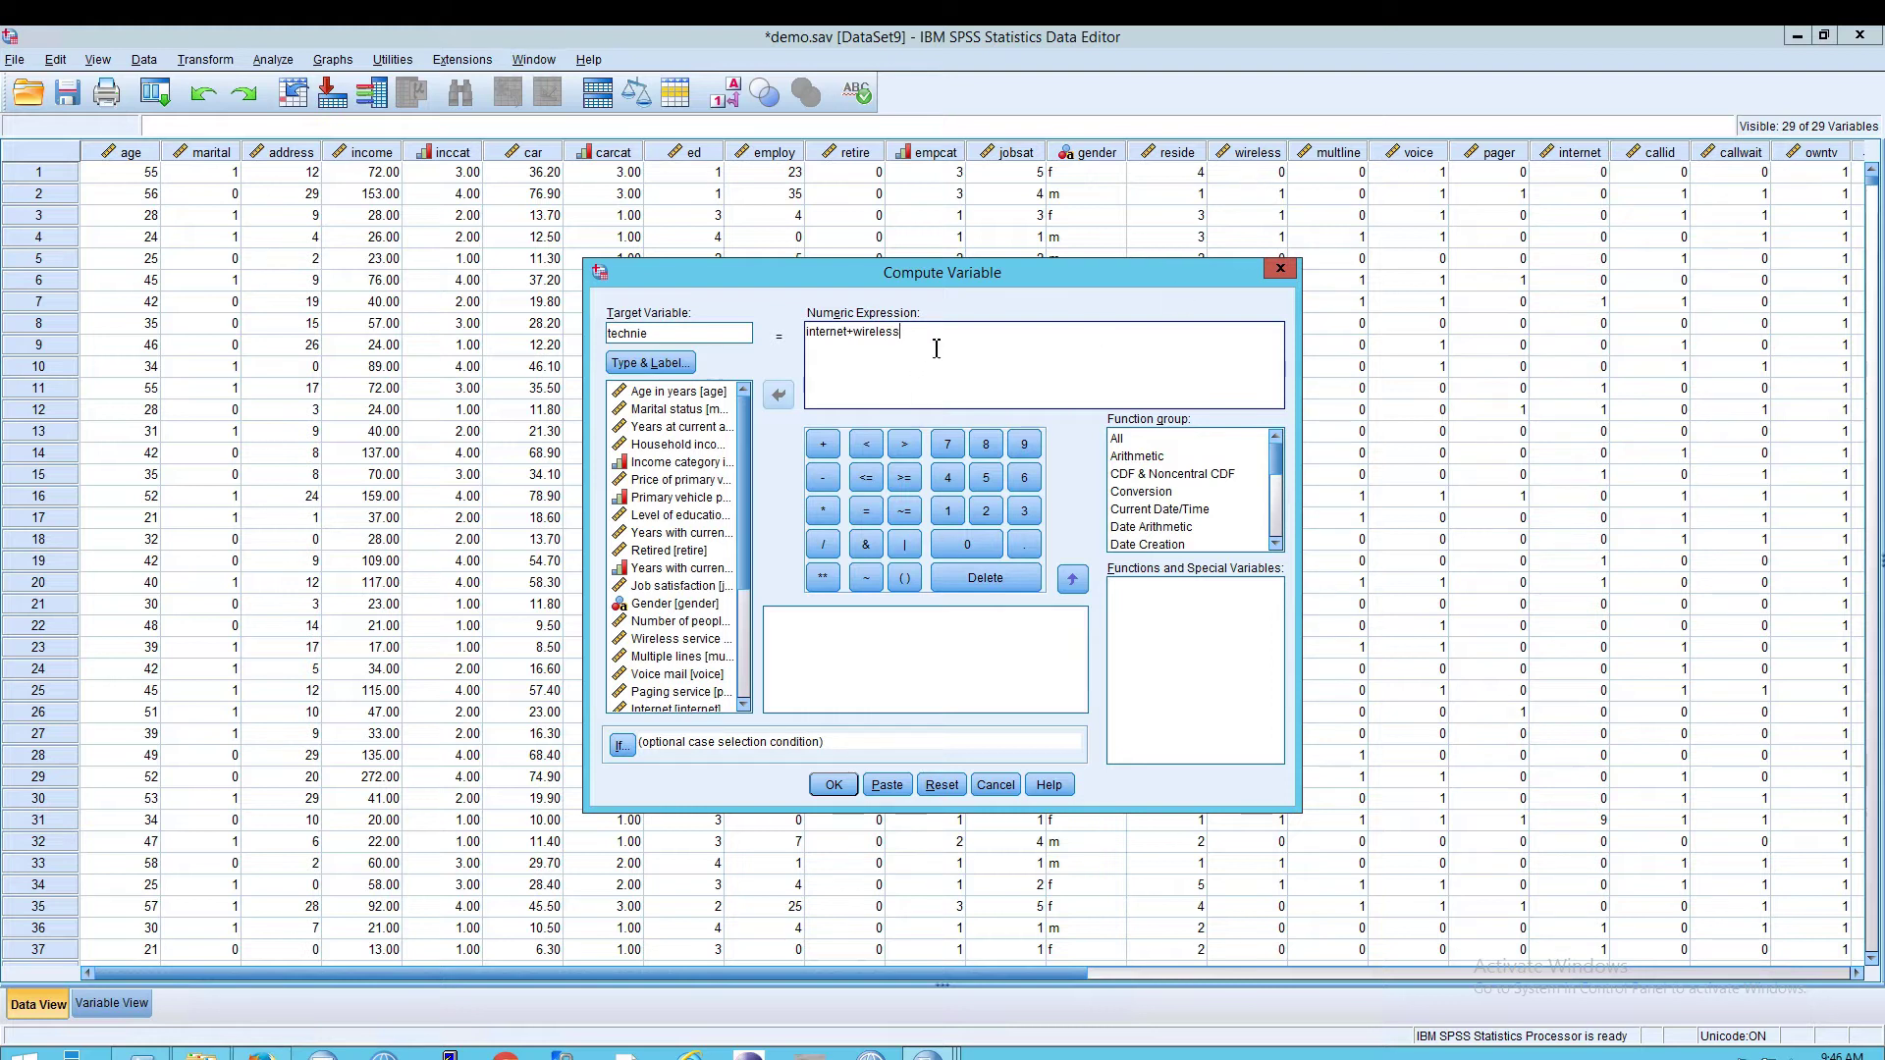
Step: Review the technie target name and the internet+wireless expression in the dialog
double_click(686, 333)
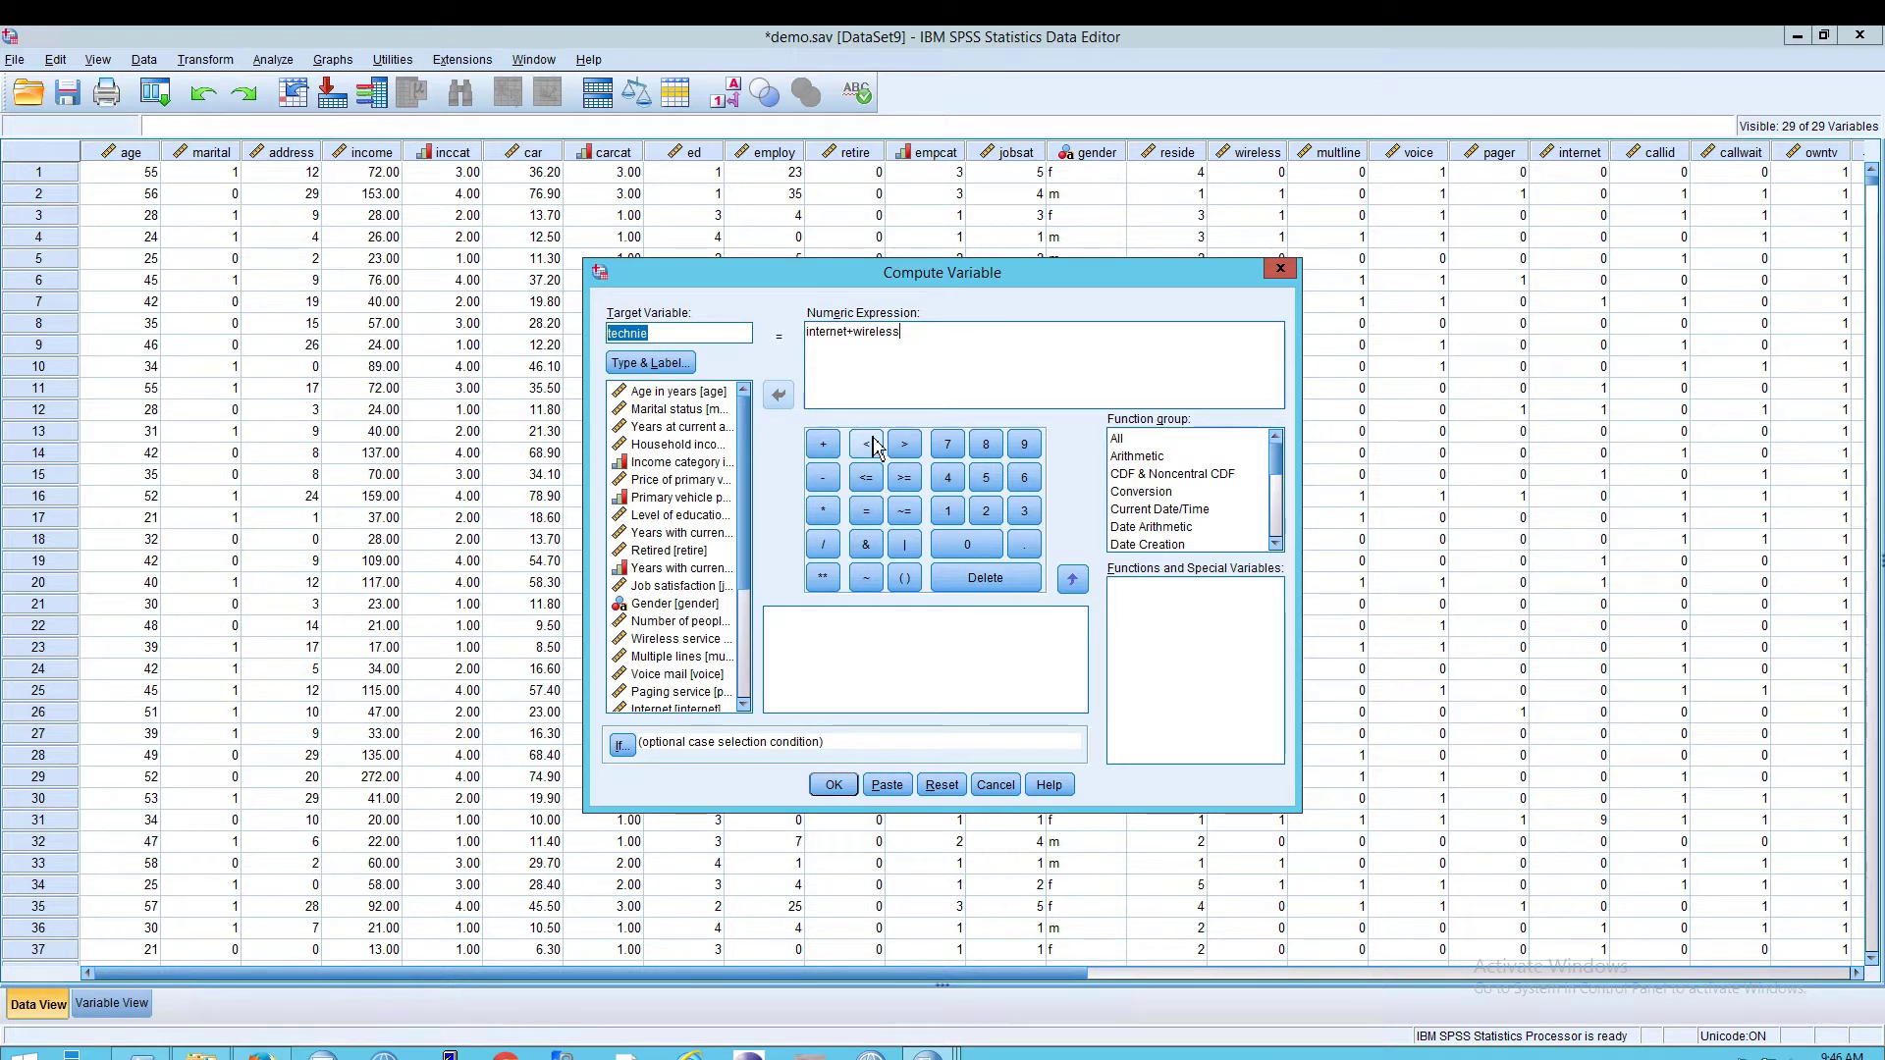
drag(901, 338, 815, 339)
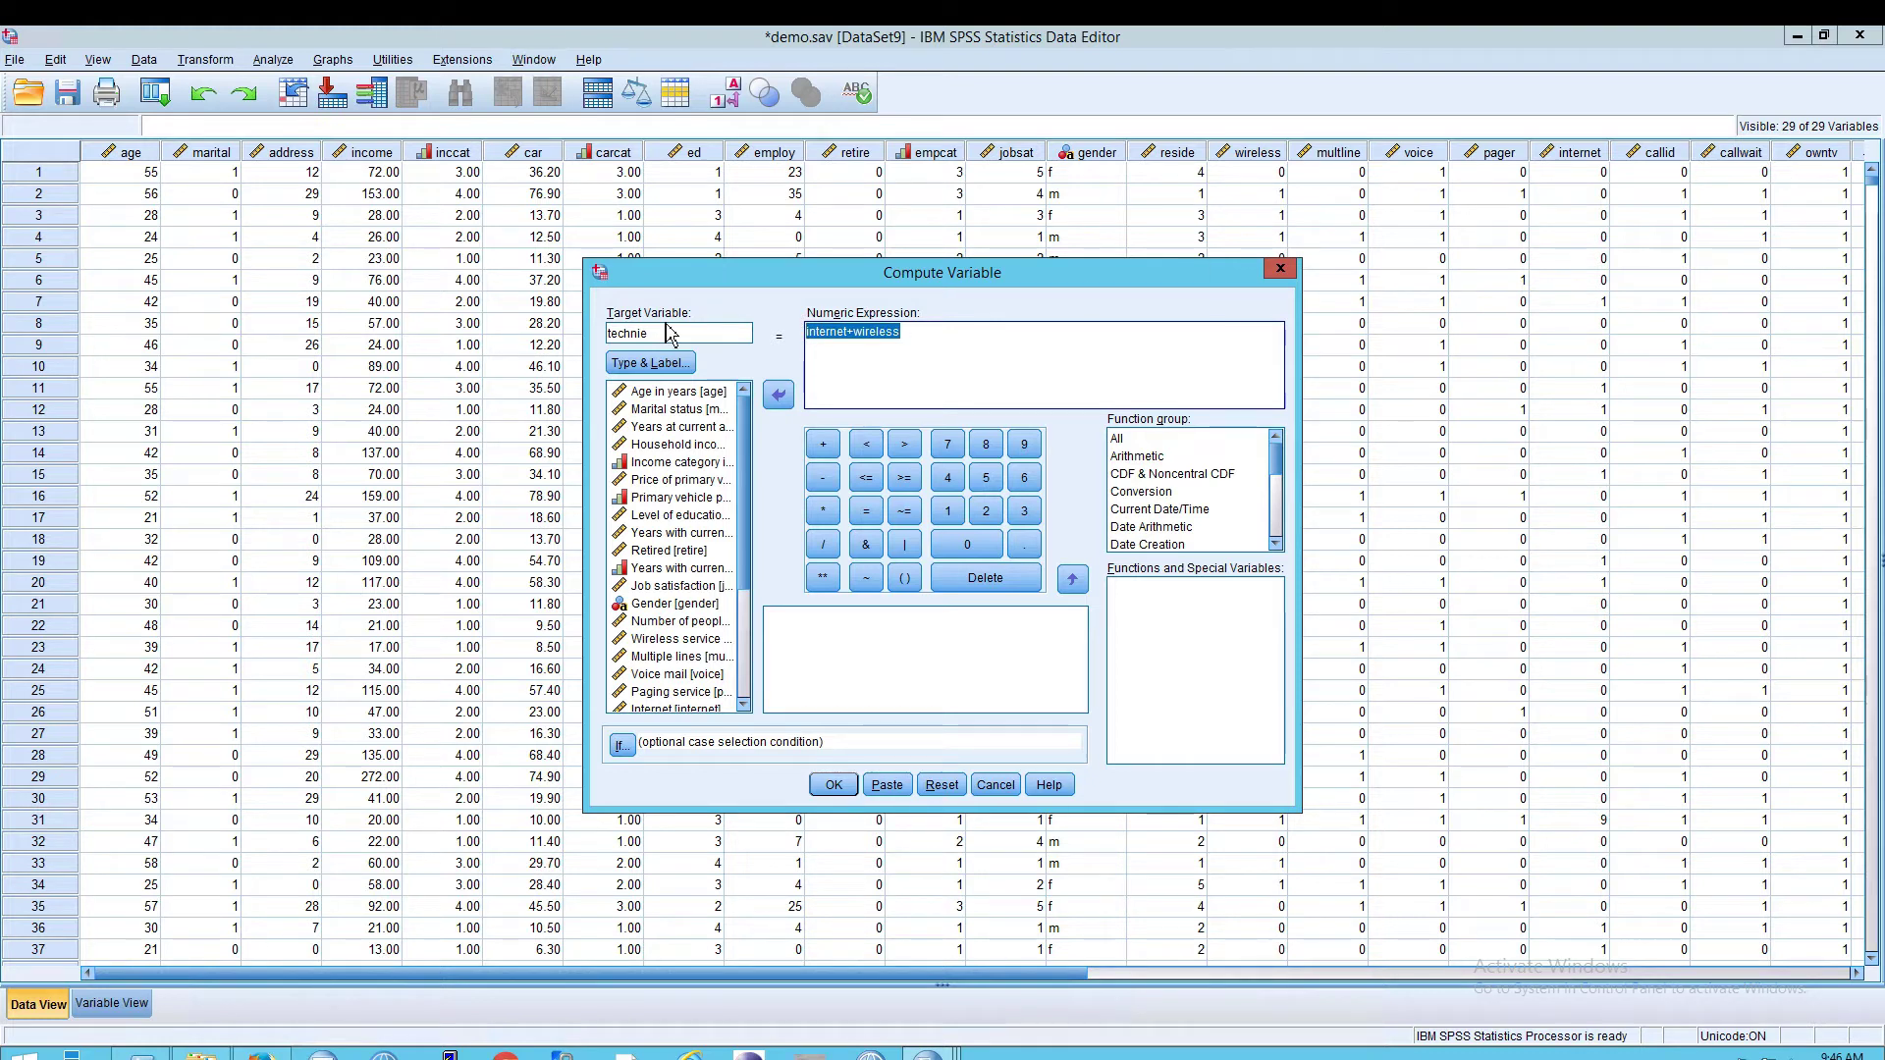
drag(669, 335, 583, 342)
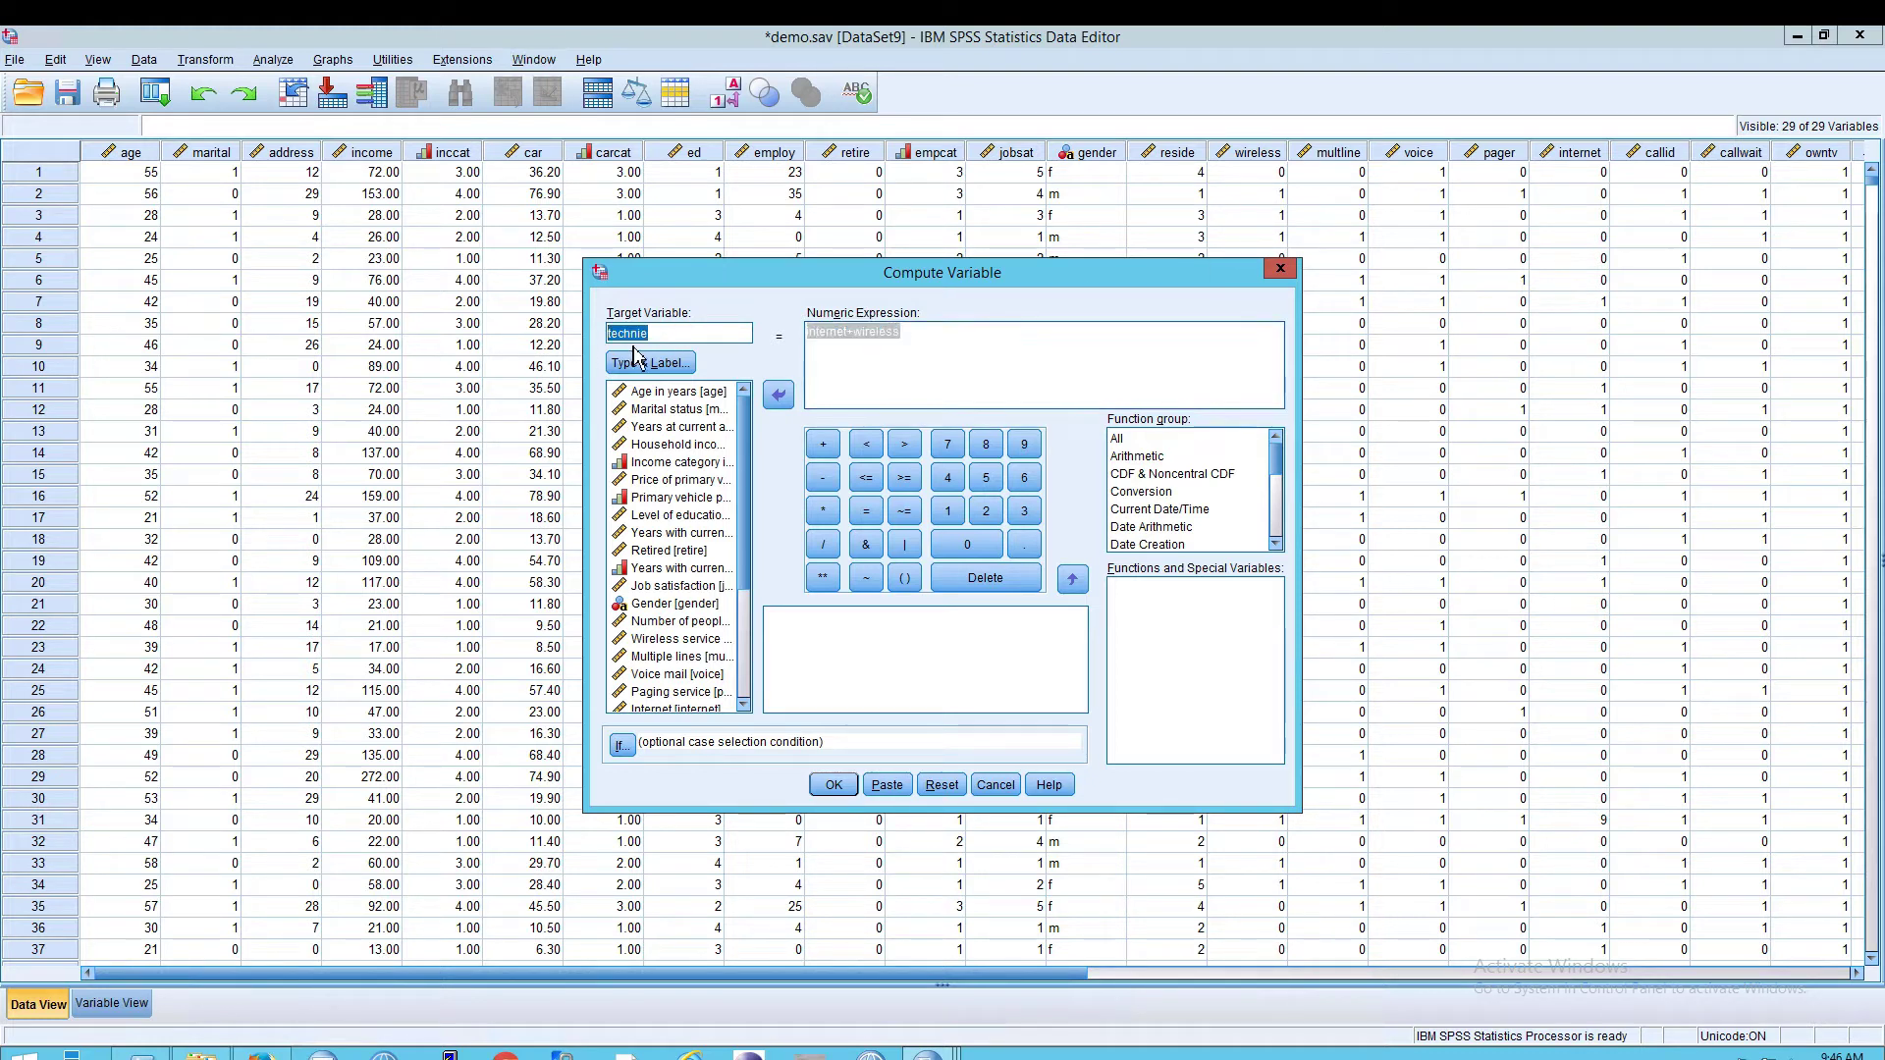
click(915, 375)
drag(904, 333, 804, 333)
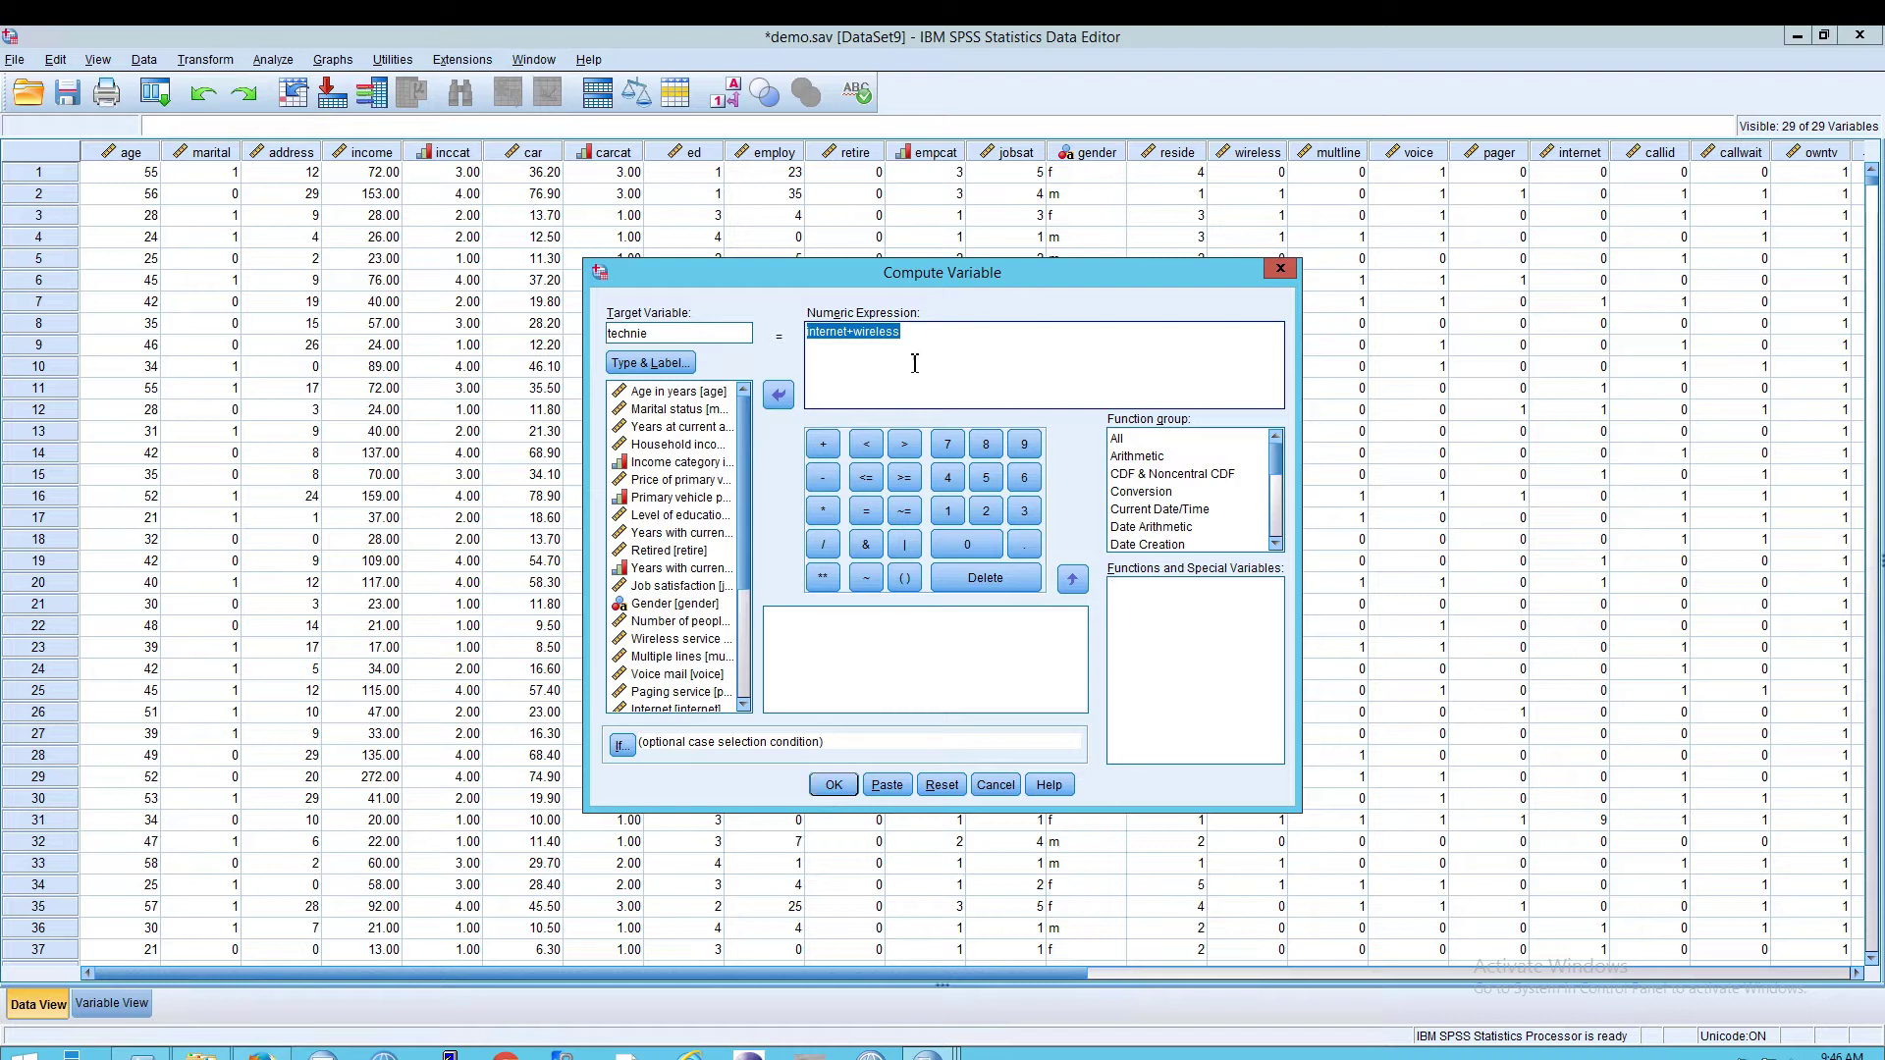
Step: Run the technie computation and minimize the Output Viewer
click(836, 786)
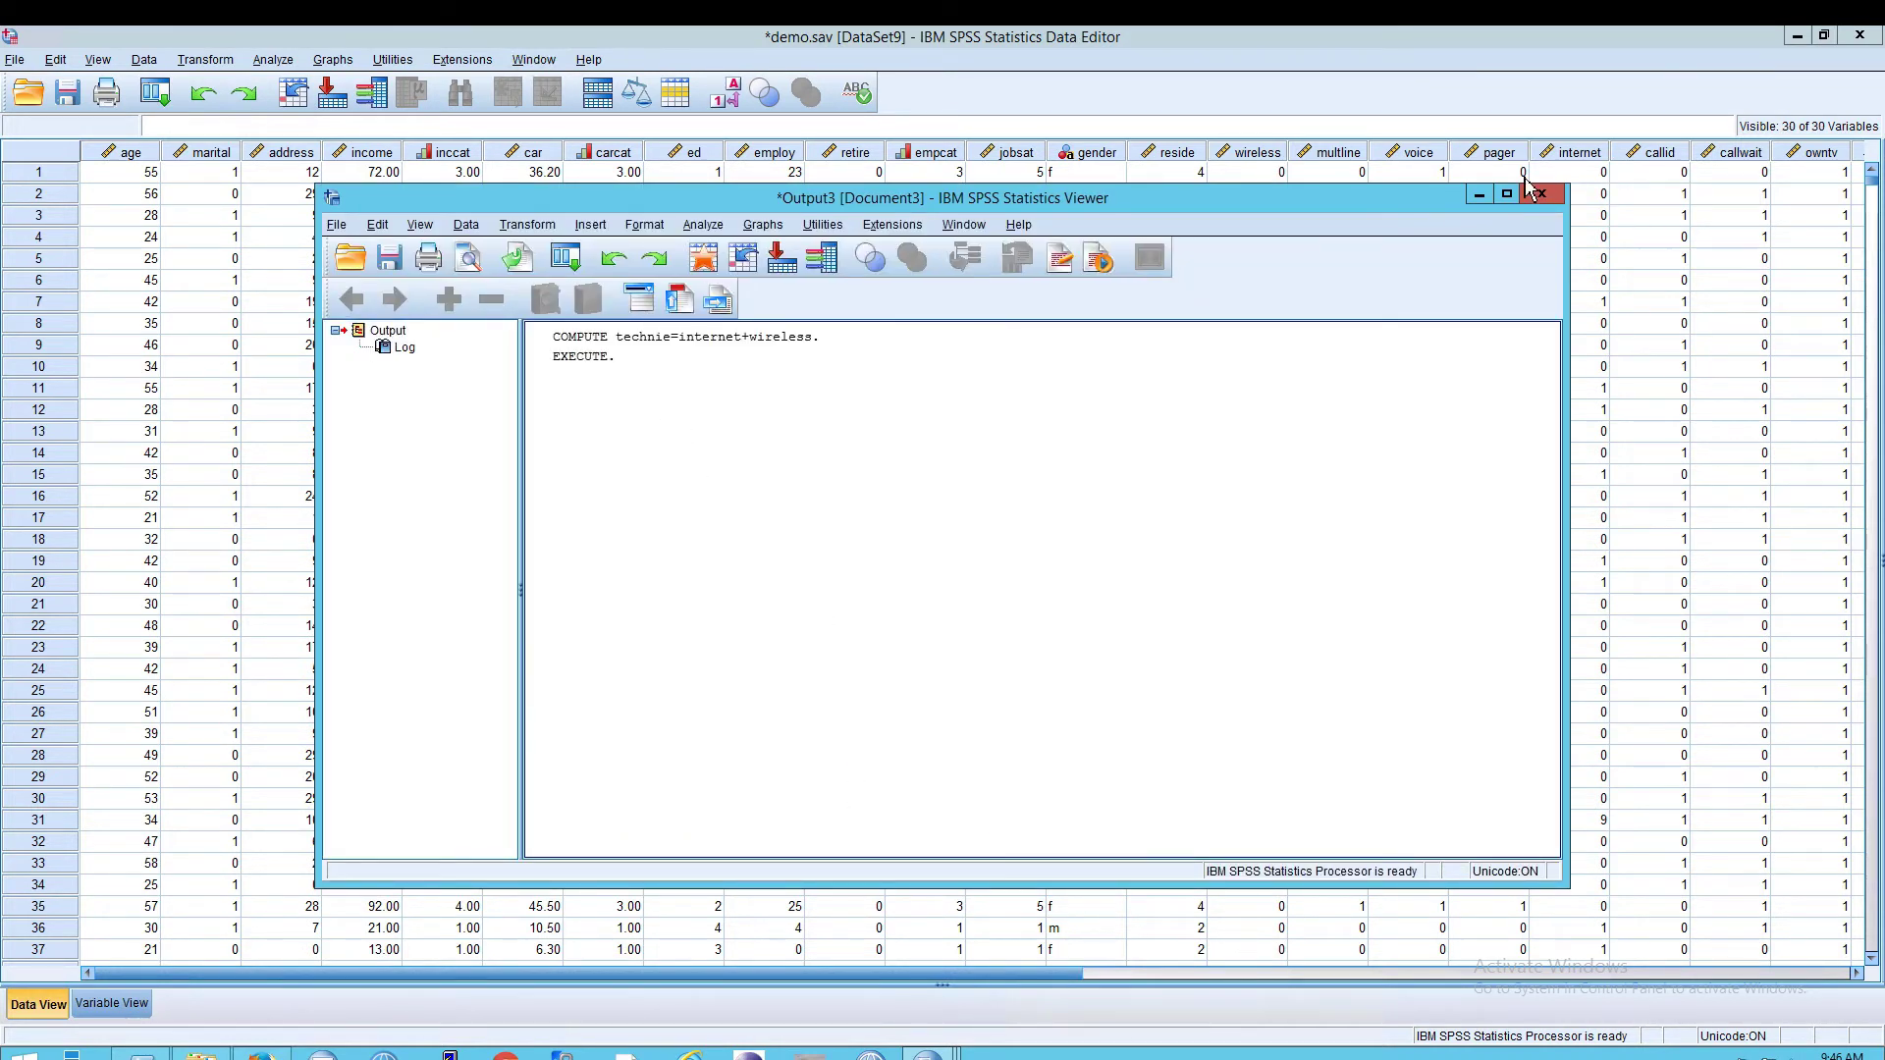
click(1480, 196)
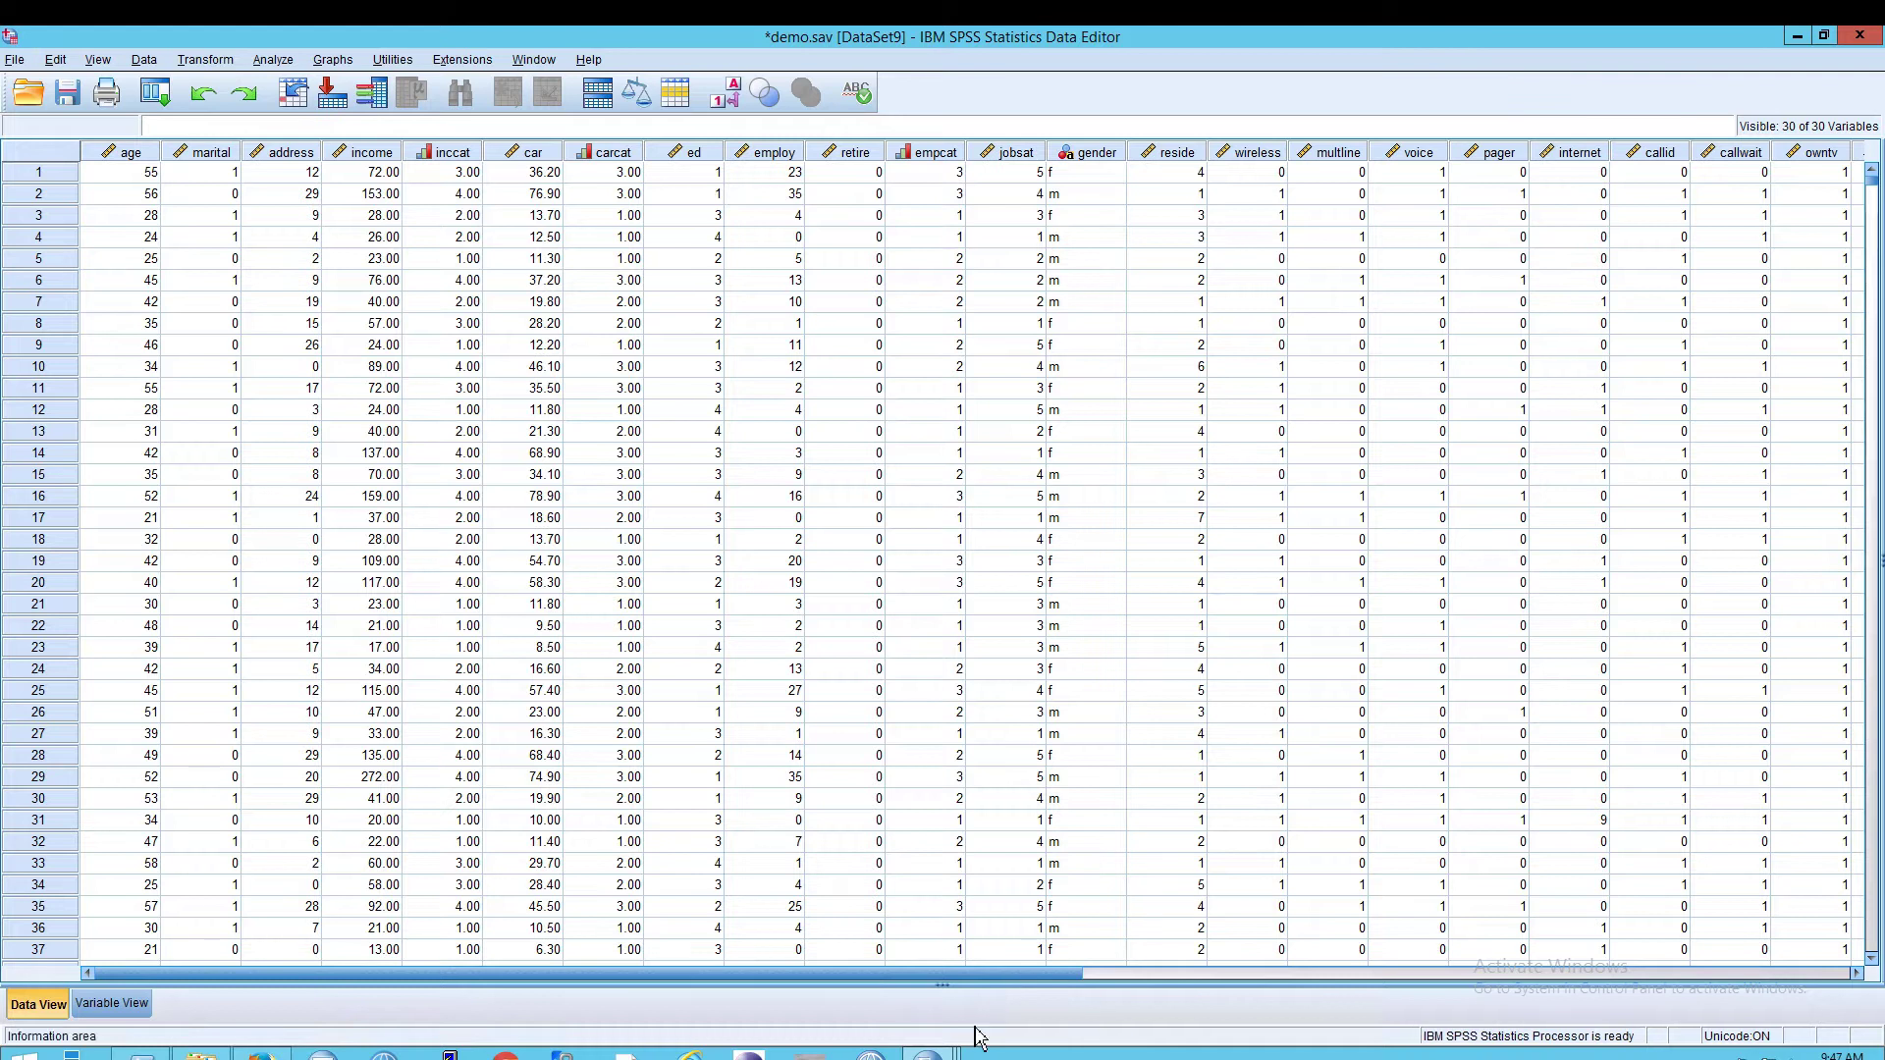
drag(978, 974, 1536, 1006)
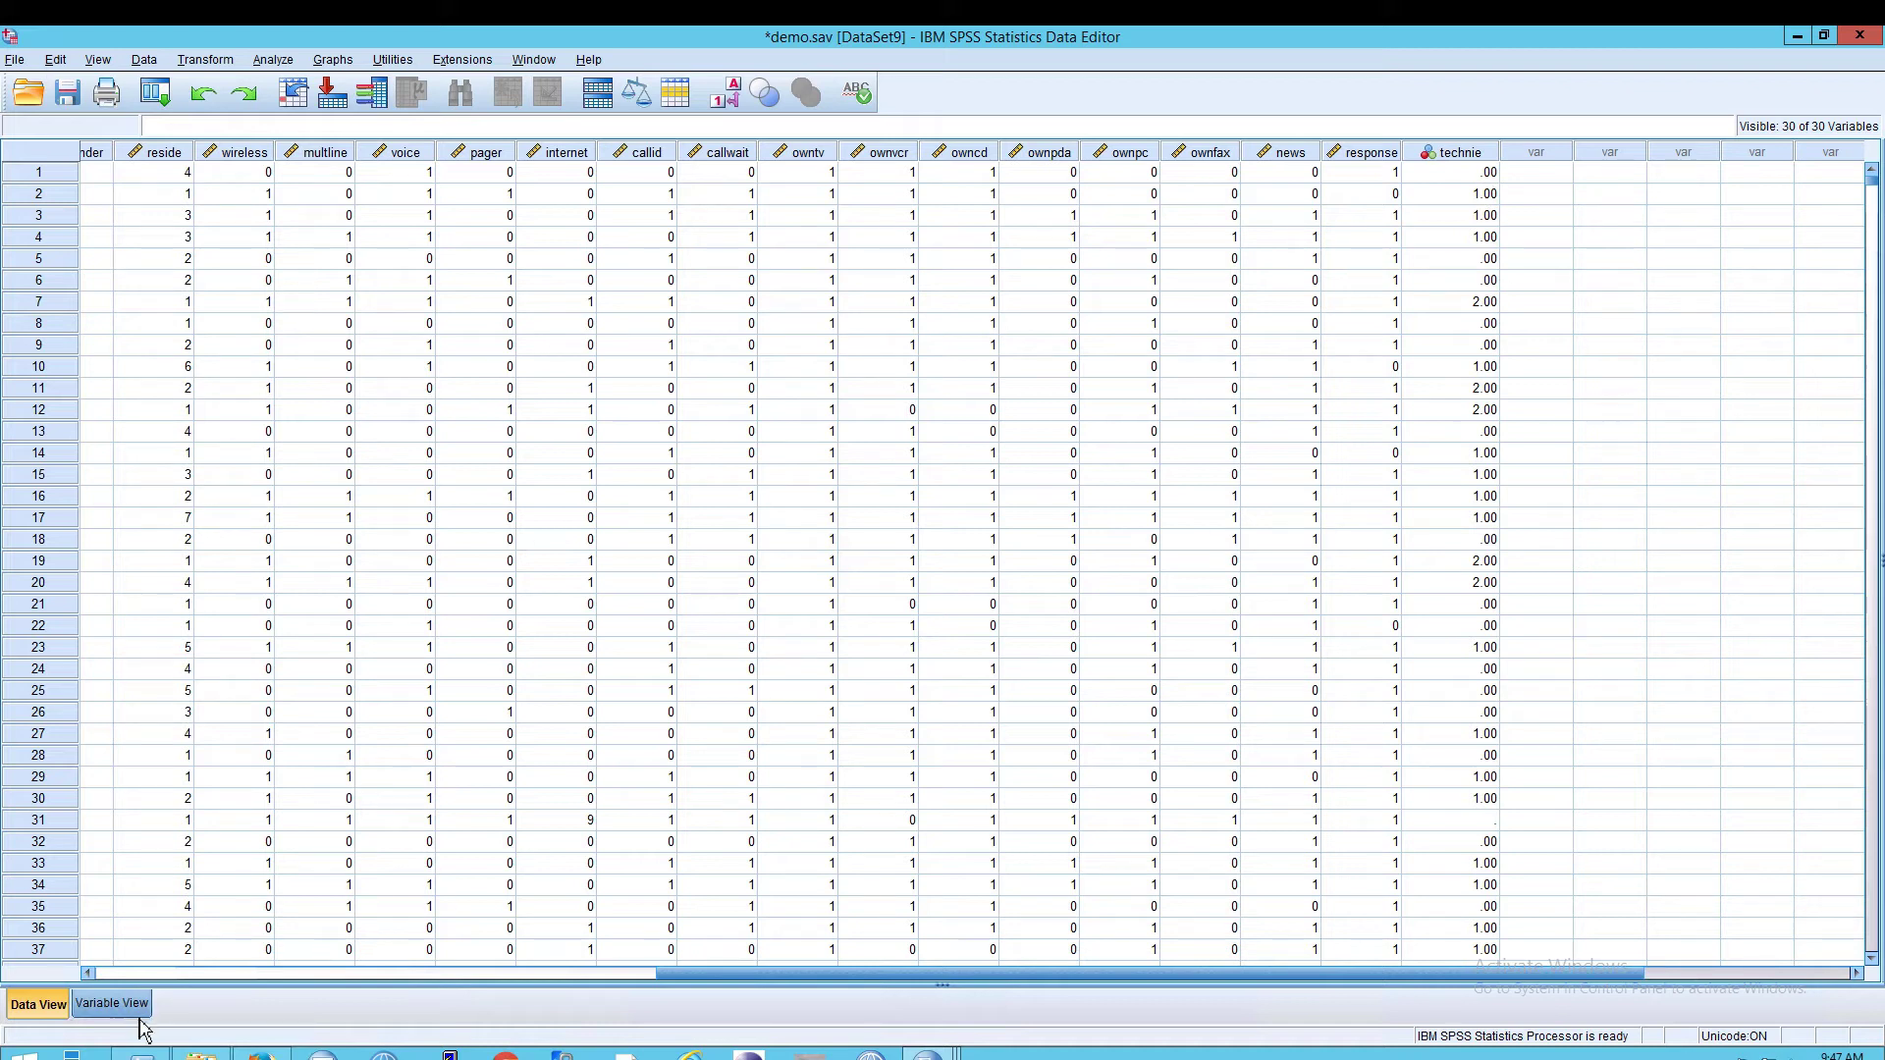
Step: Set technie's Decimals to 0 in Variable View, then return to Data View
click(111, 1004)
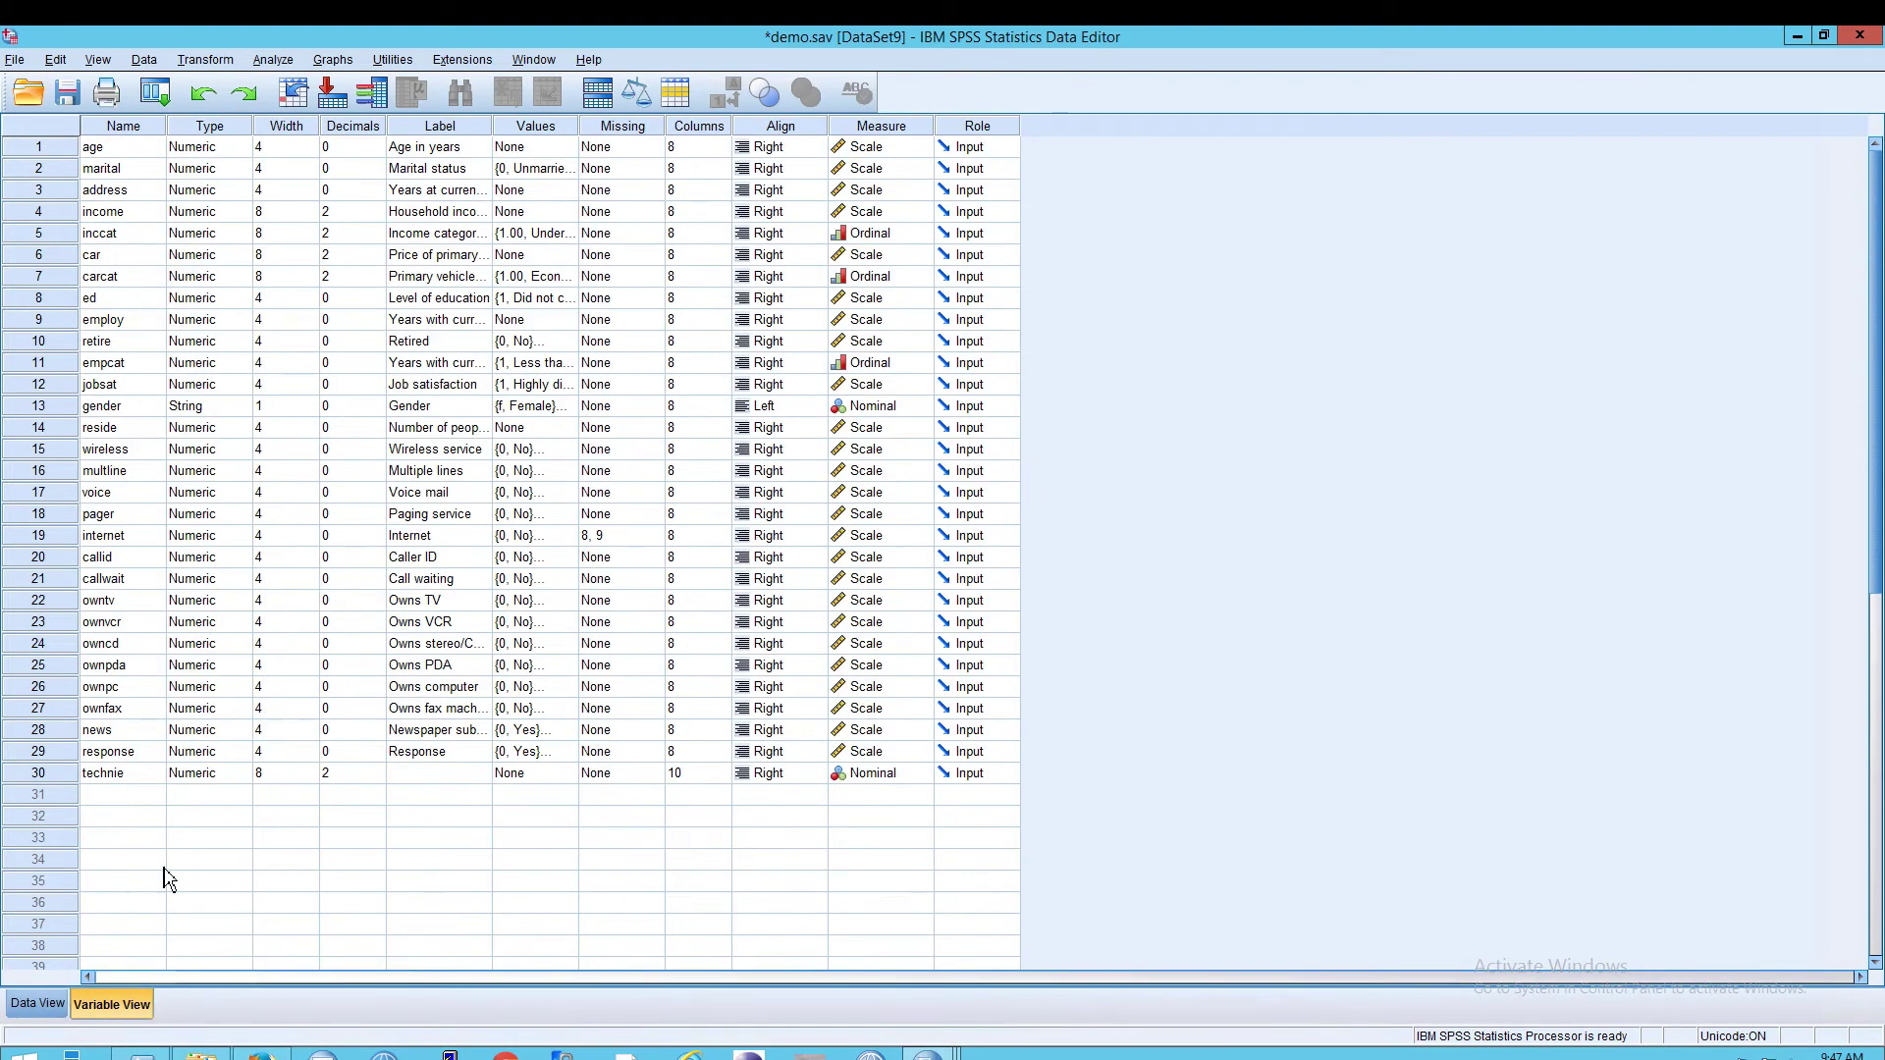
click(343, 792)
key(Up)
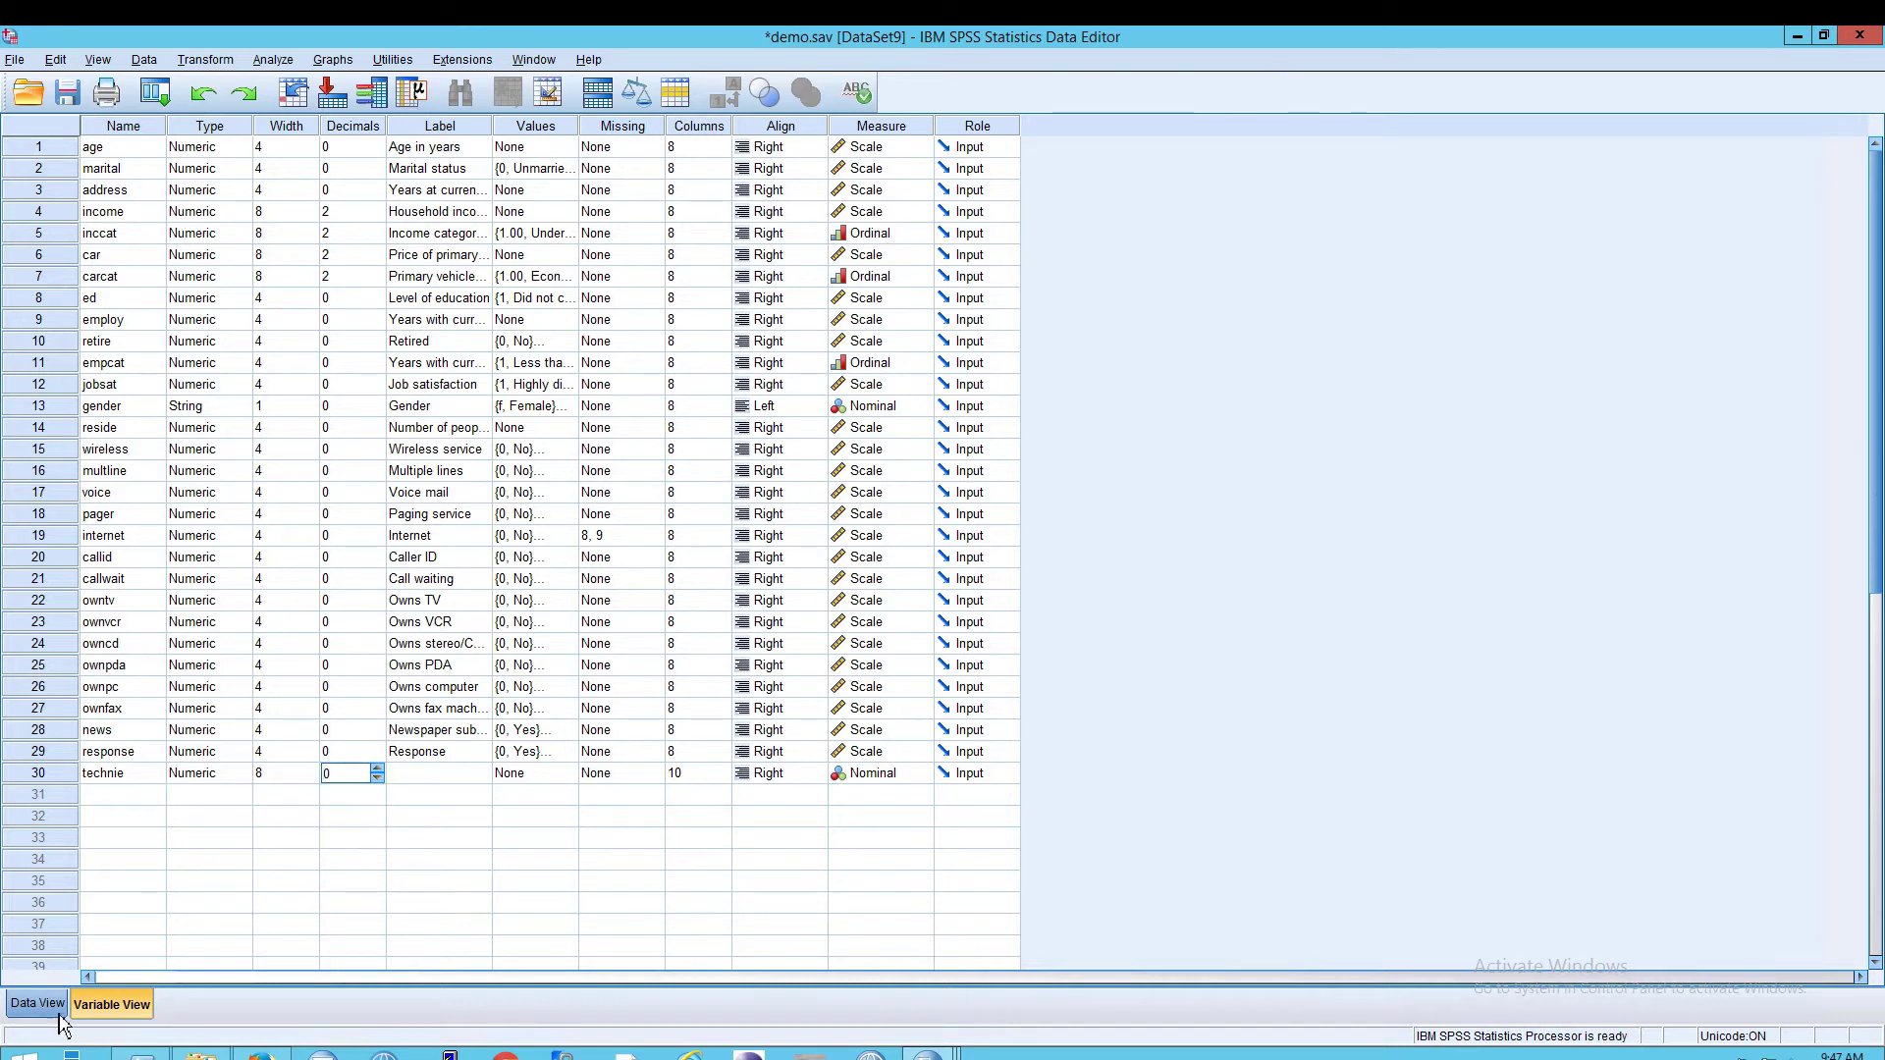
click(54, 1004)
scroll(762, 990, right, 2)
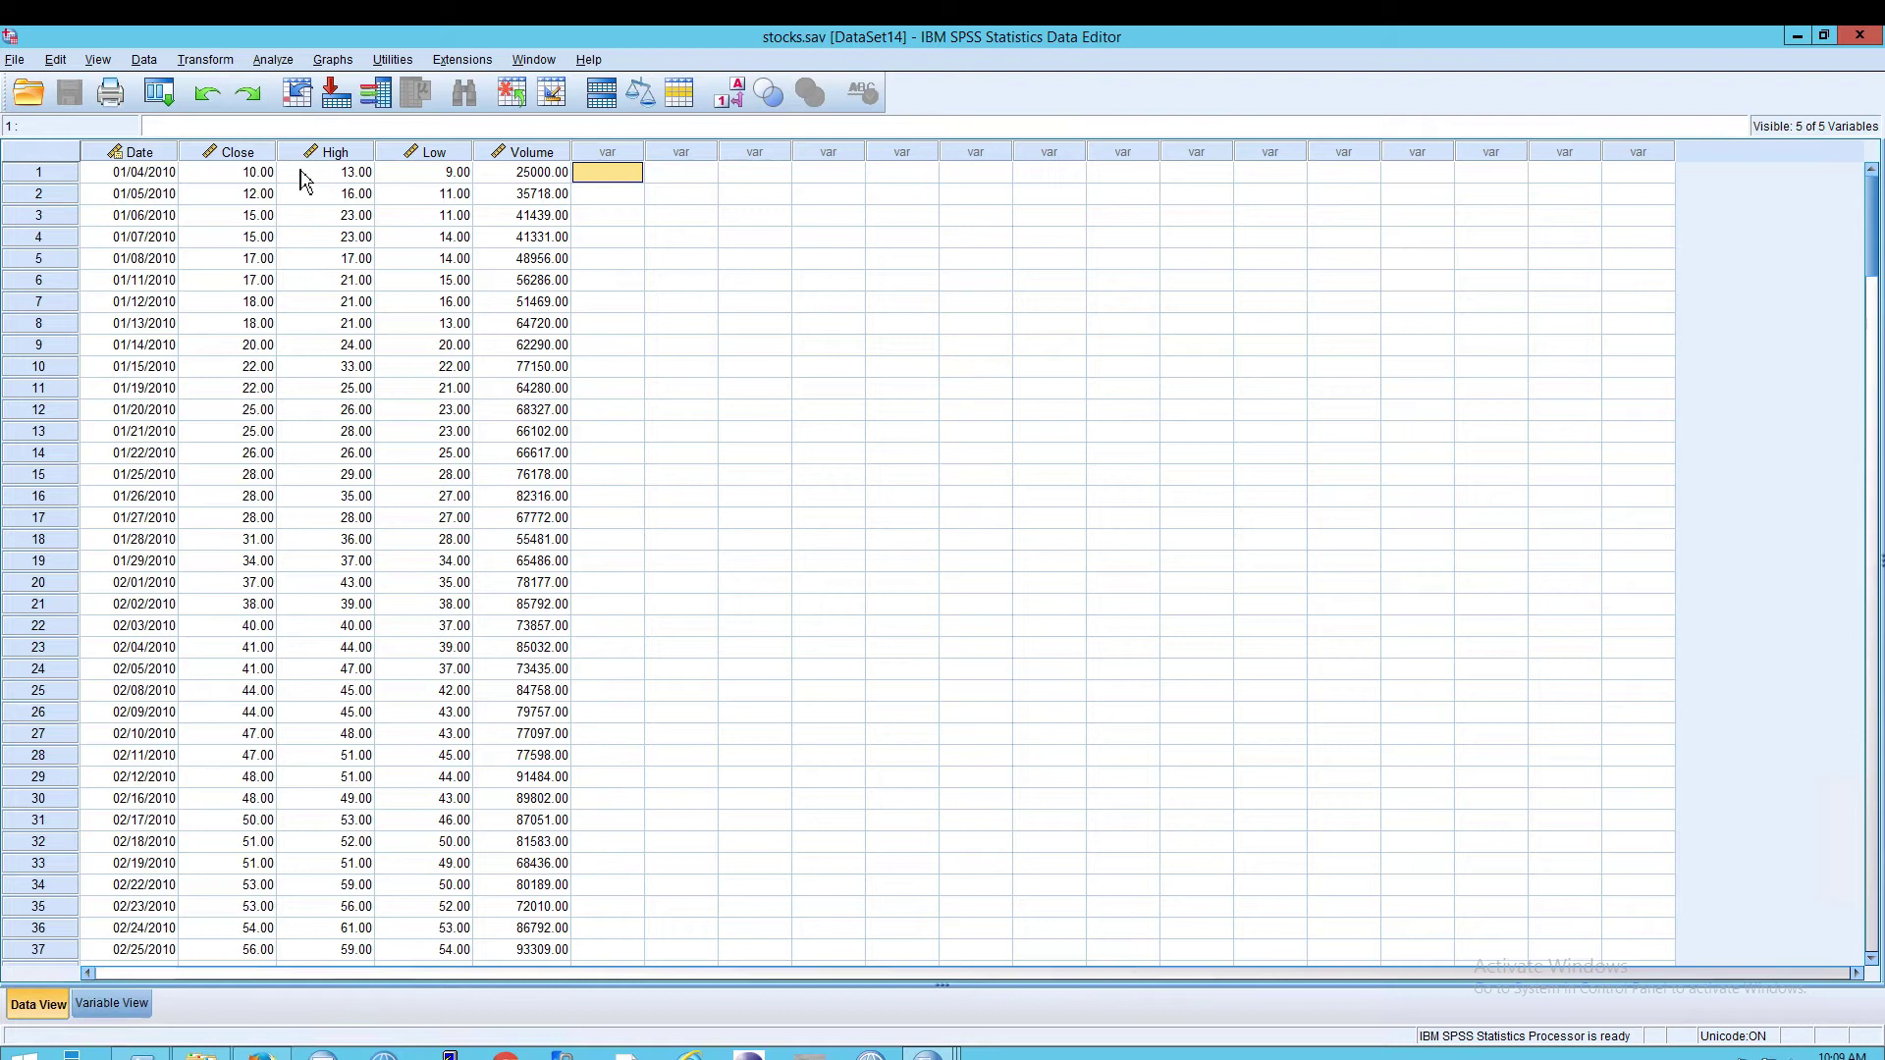
Step: Select row 1's Close, High and Low cells in stocks.sav
drag(267, 180, 418, 186)
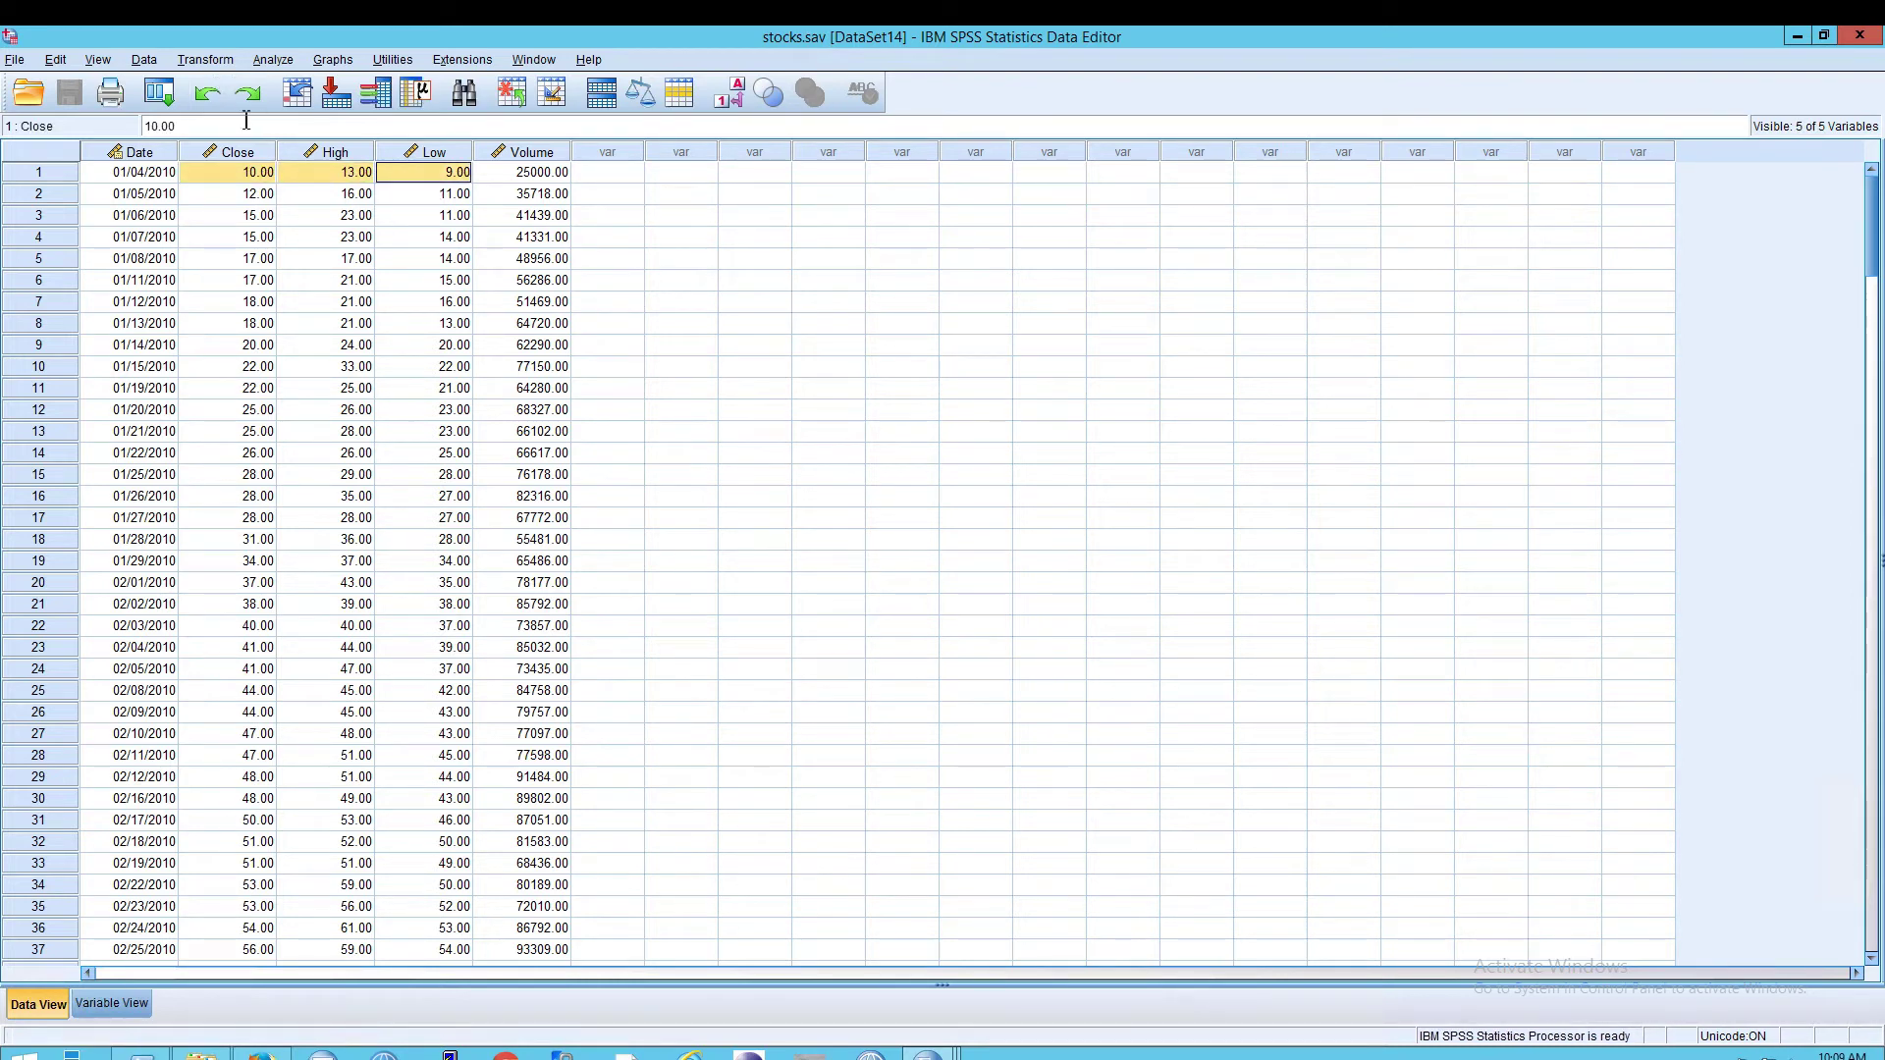
click(223, 65)
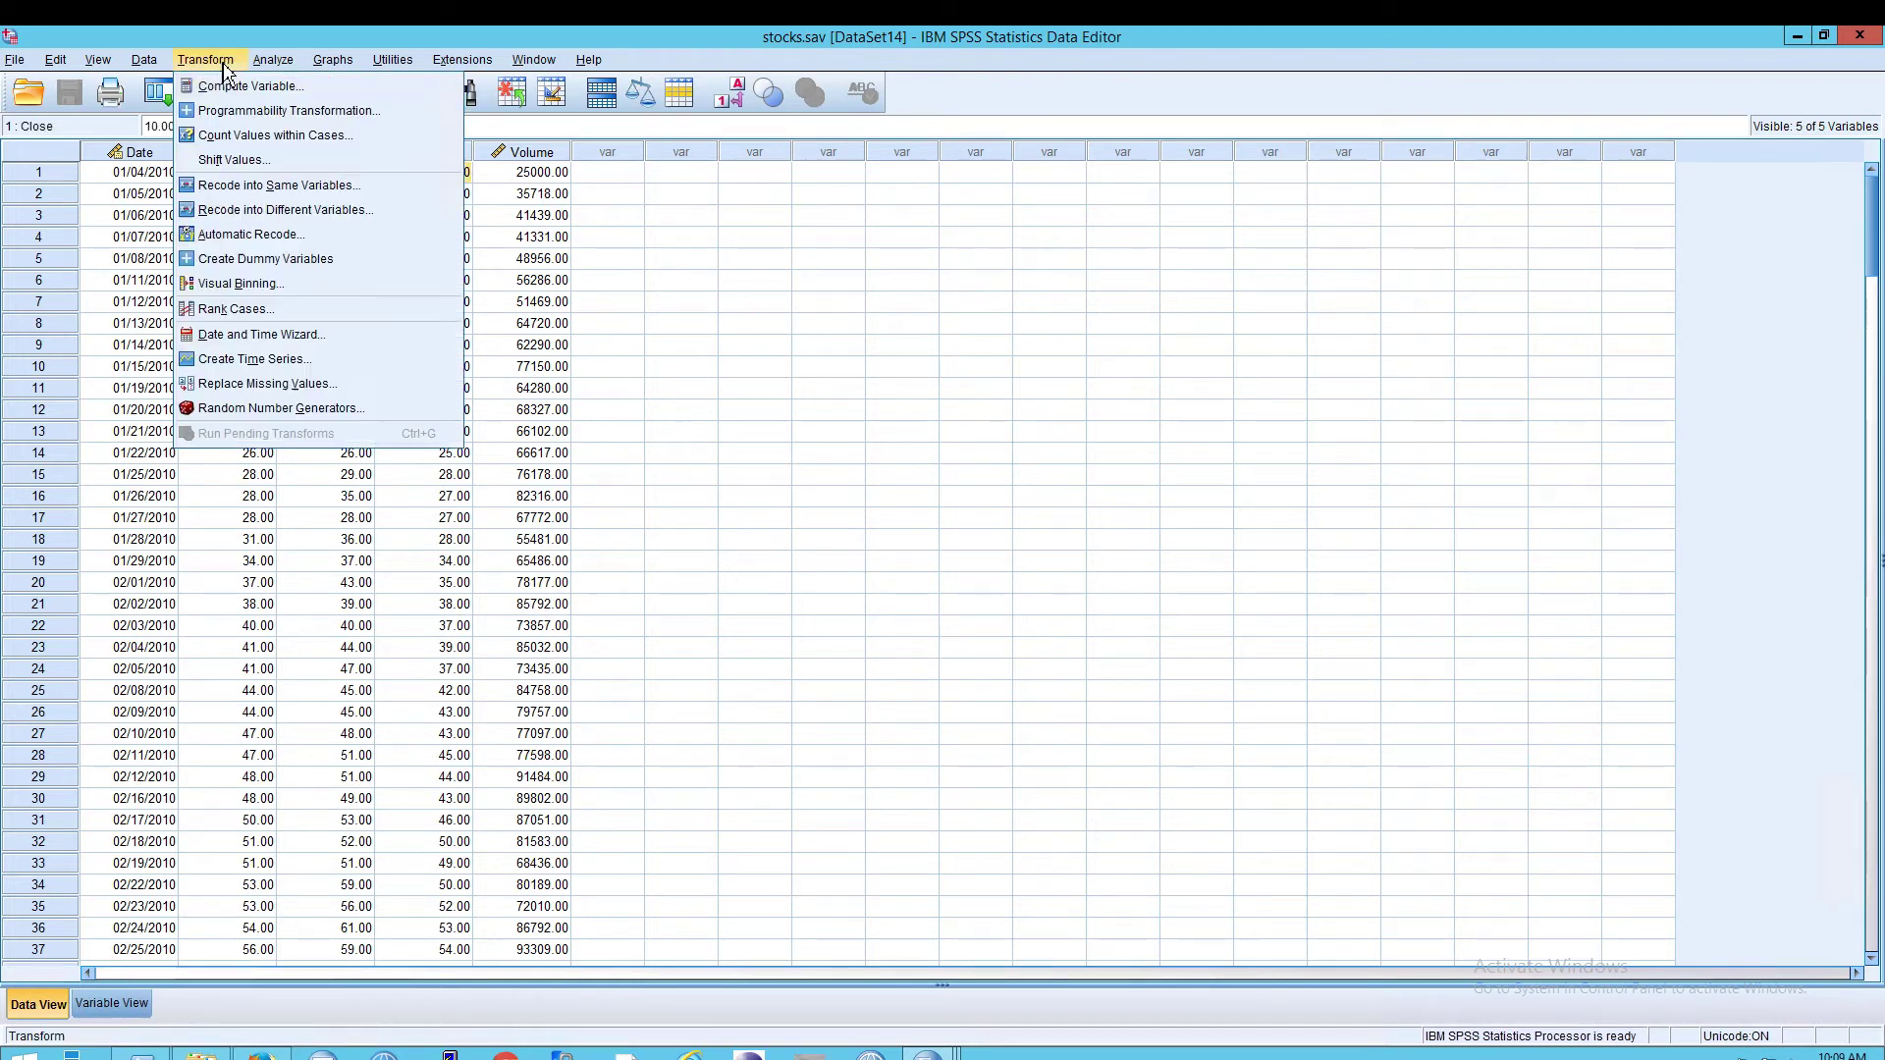
click(624, 216)
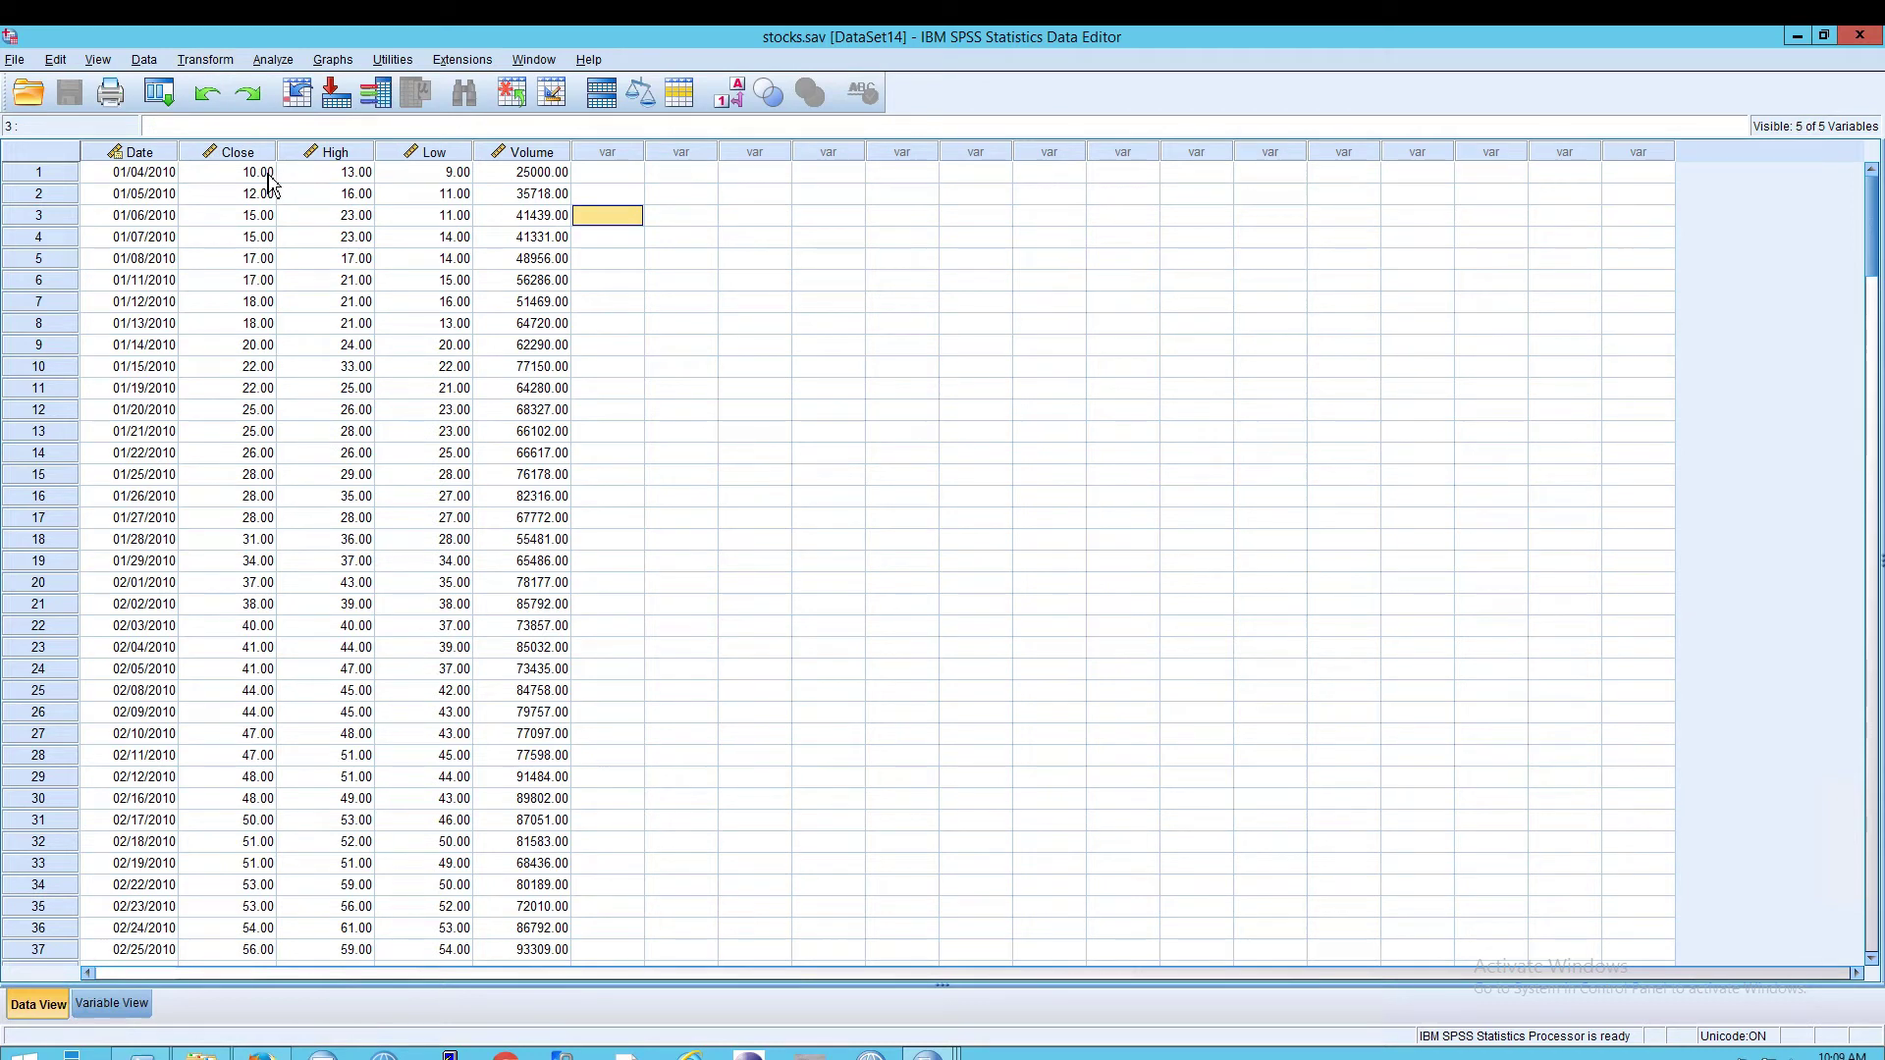
drag(270, 182, 412, 188)
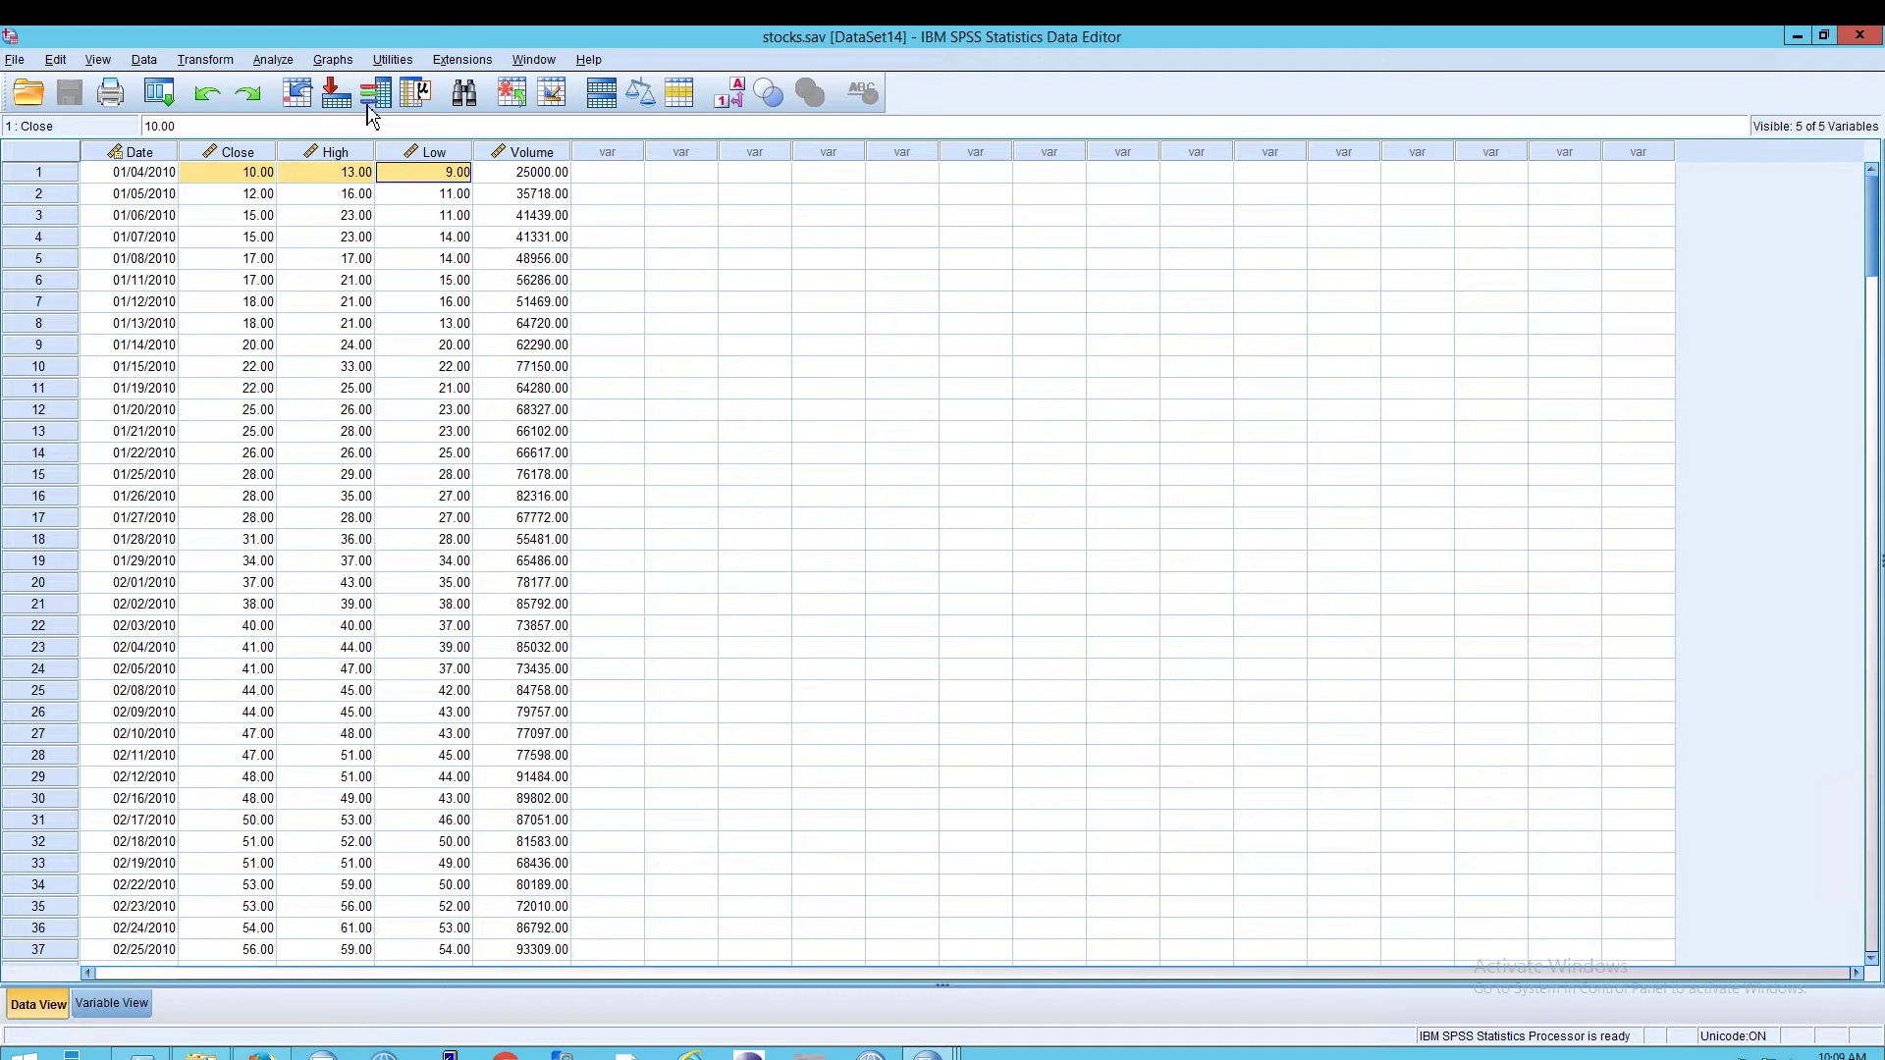
Step: Name the Compute target stock_mean and draft the expression (Close+High+Low)/3
click(206, 60)
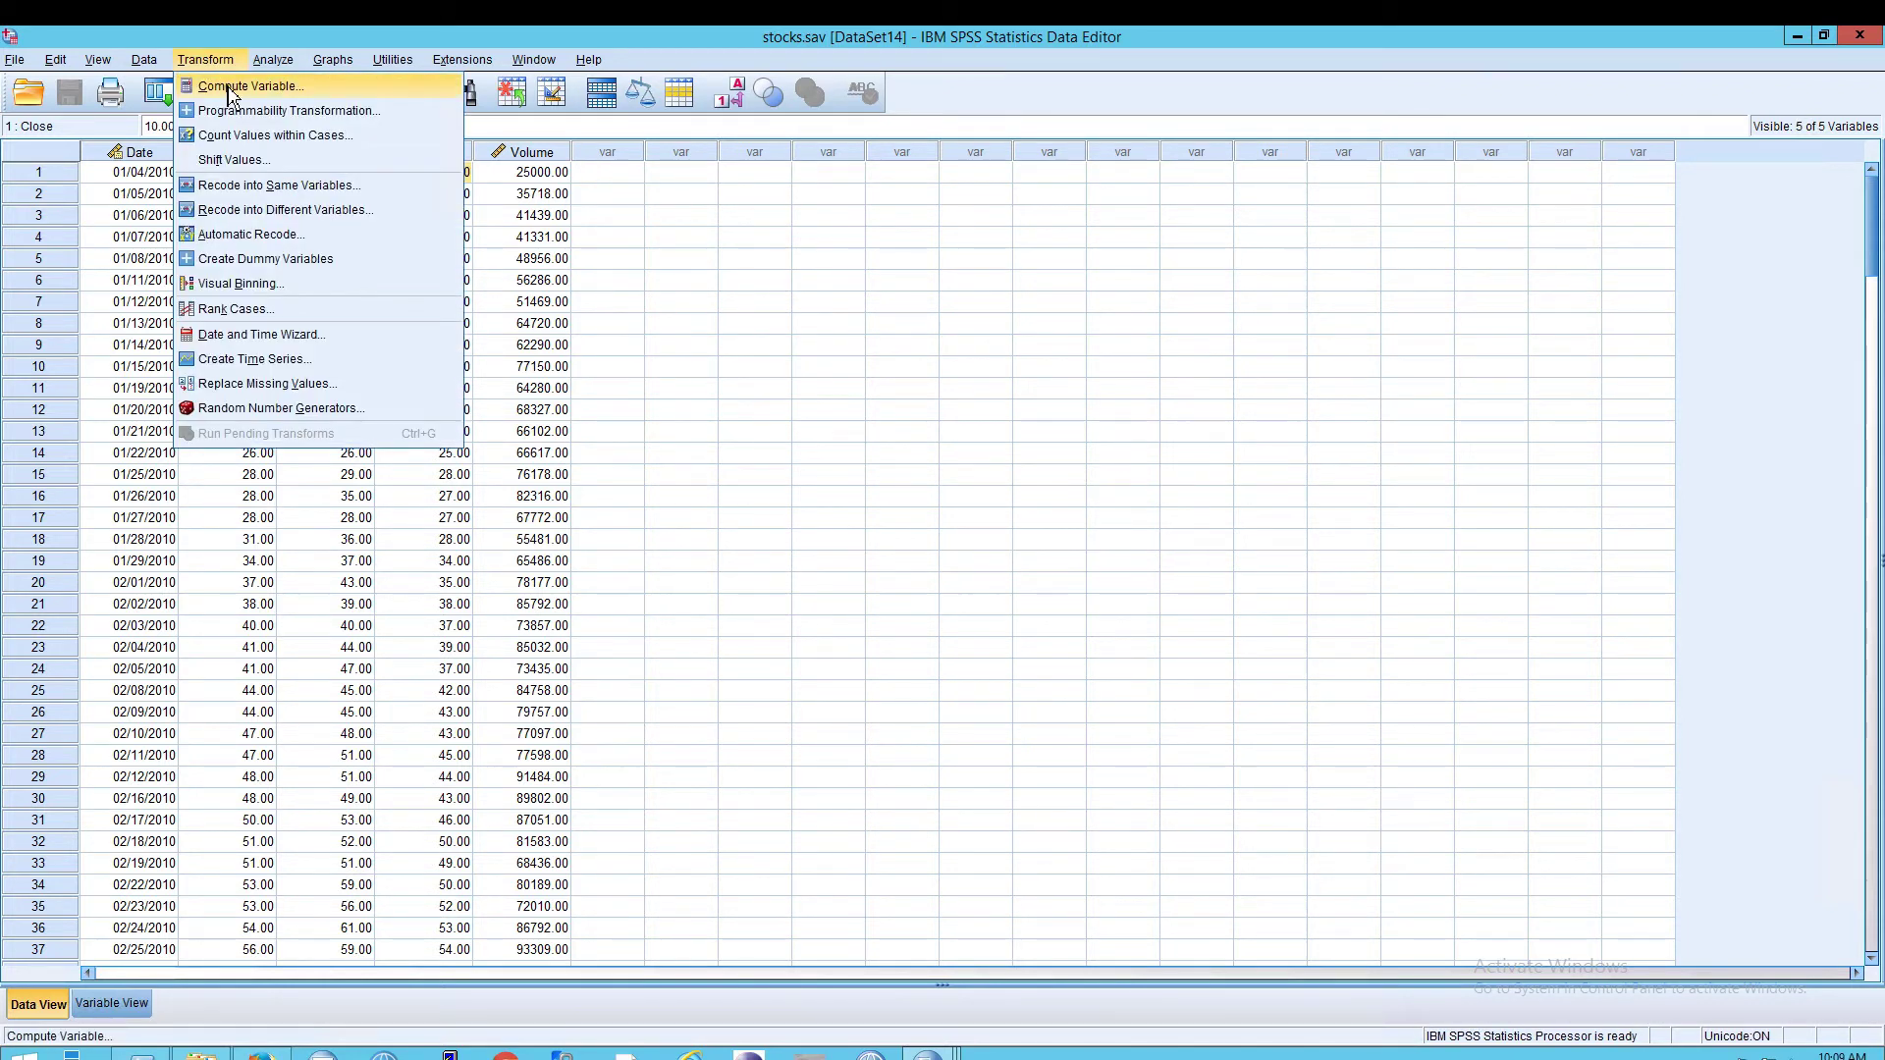
click(228, 86)
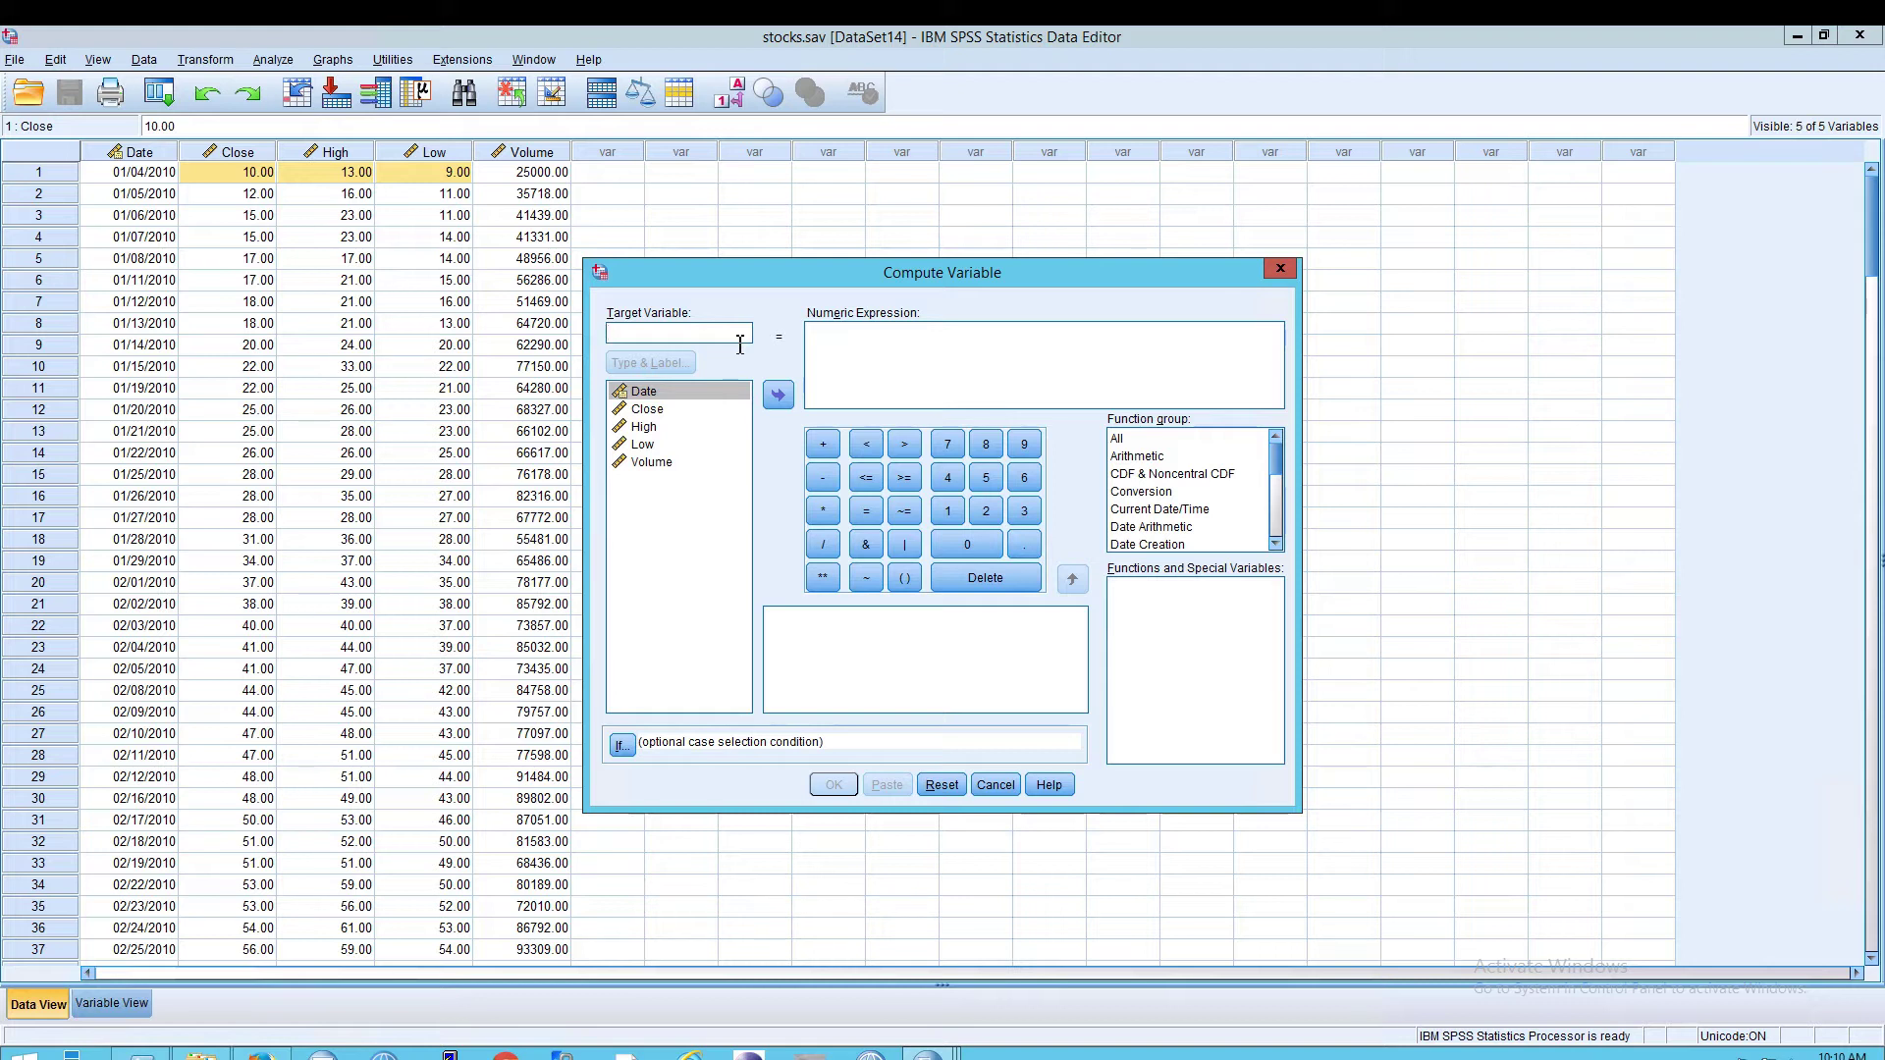
text(stock)
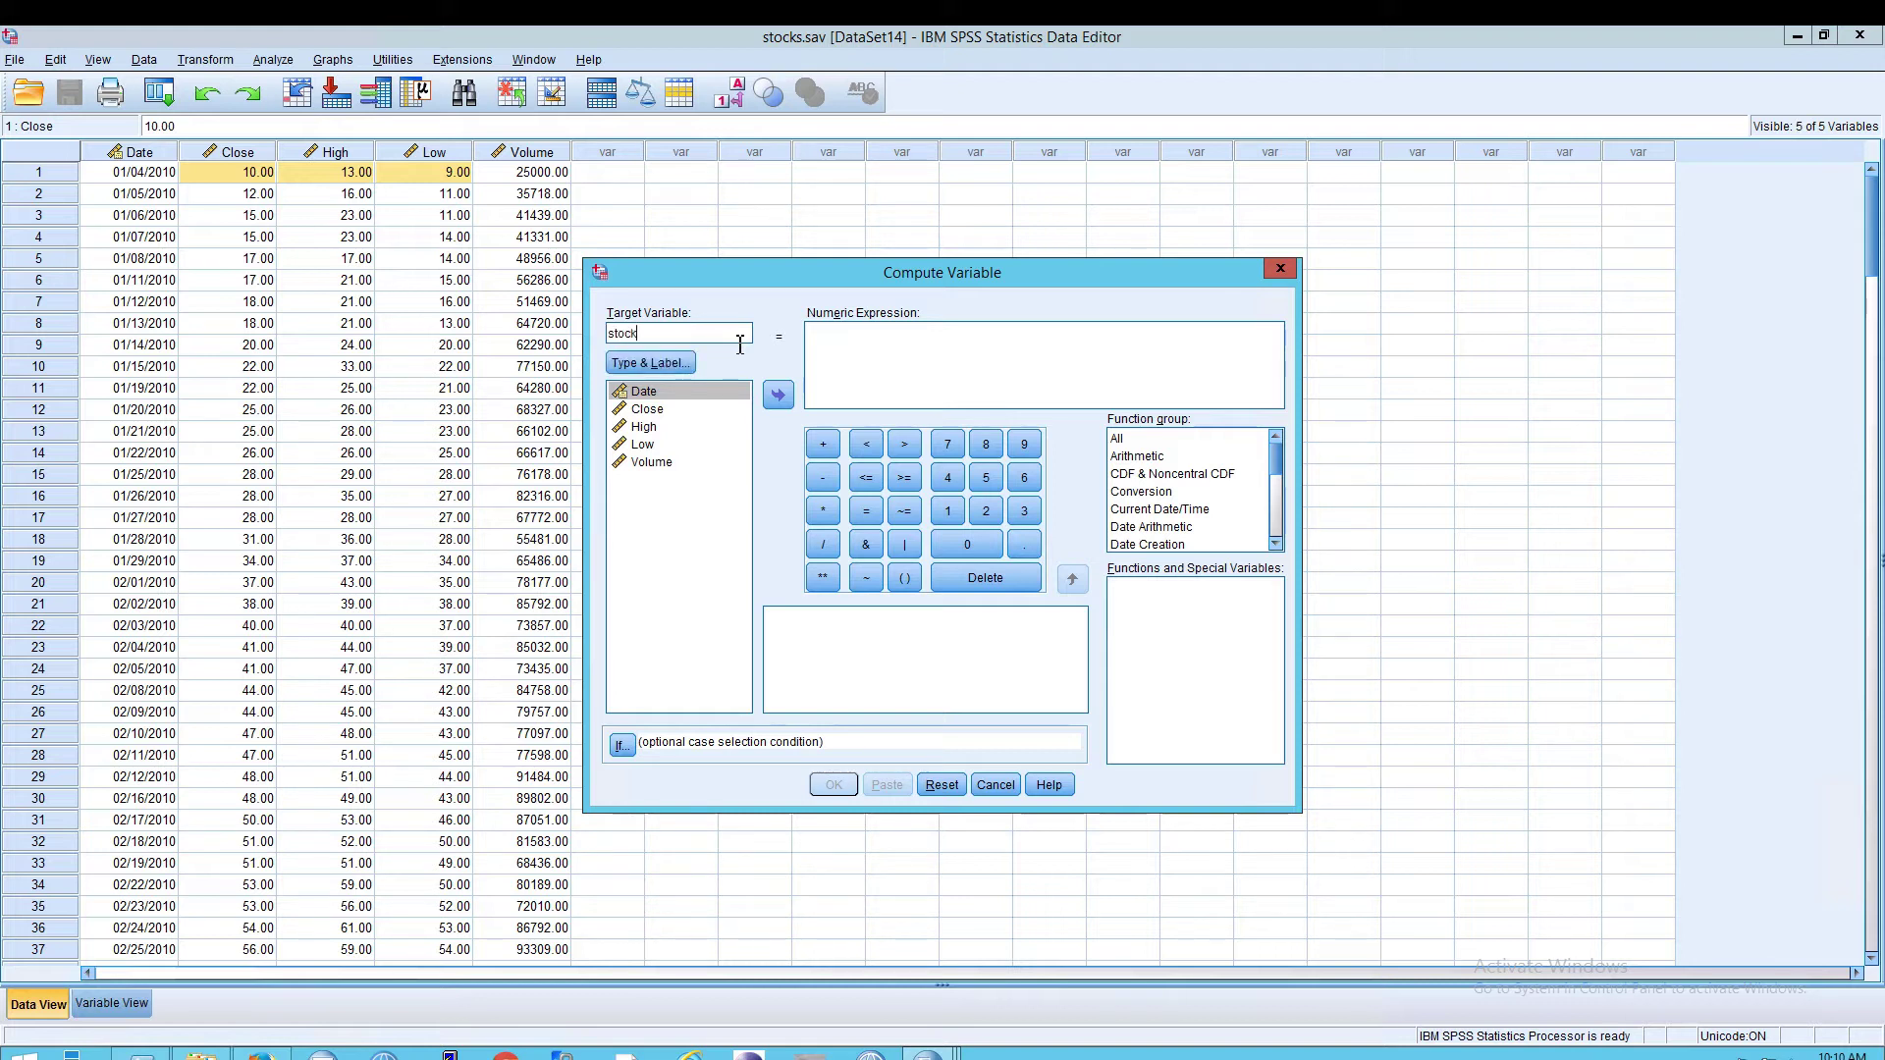
text(_mean)
click(958, 383)
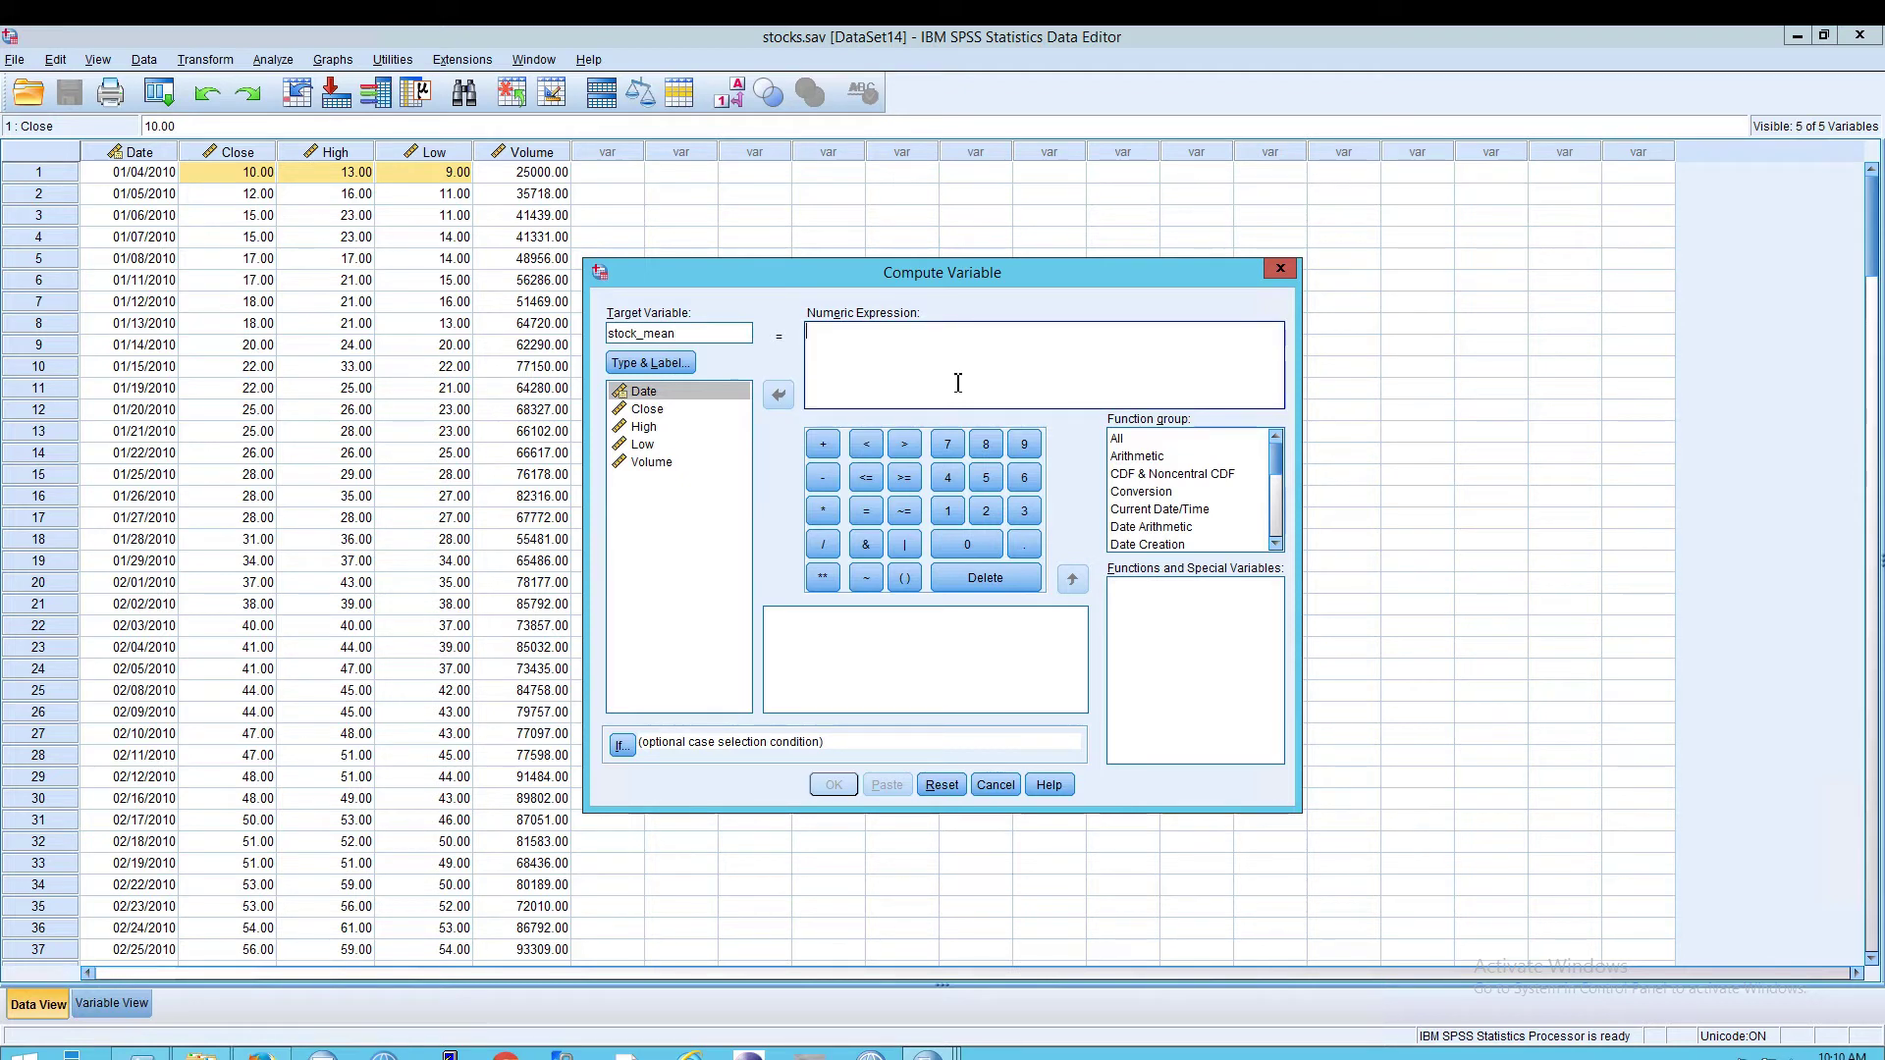
text(close)
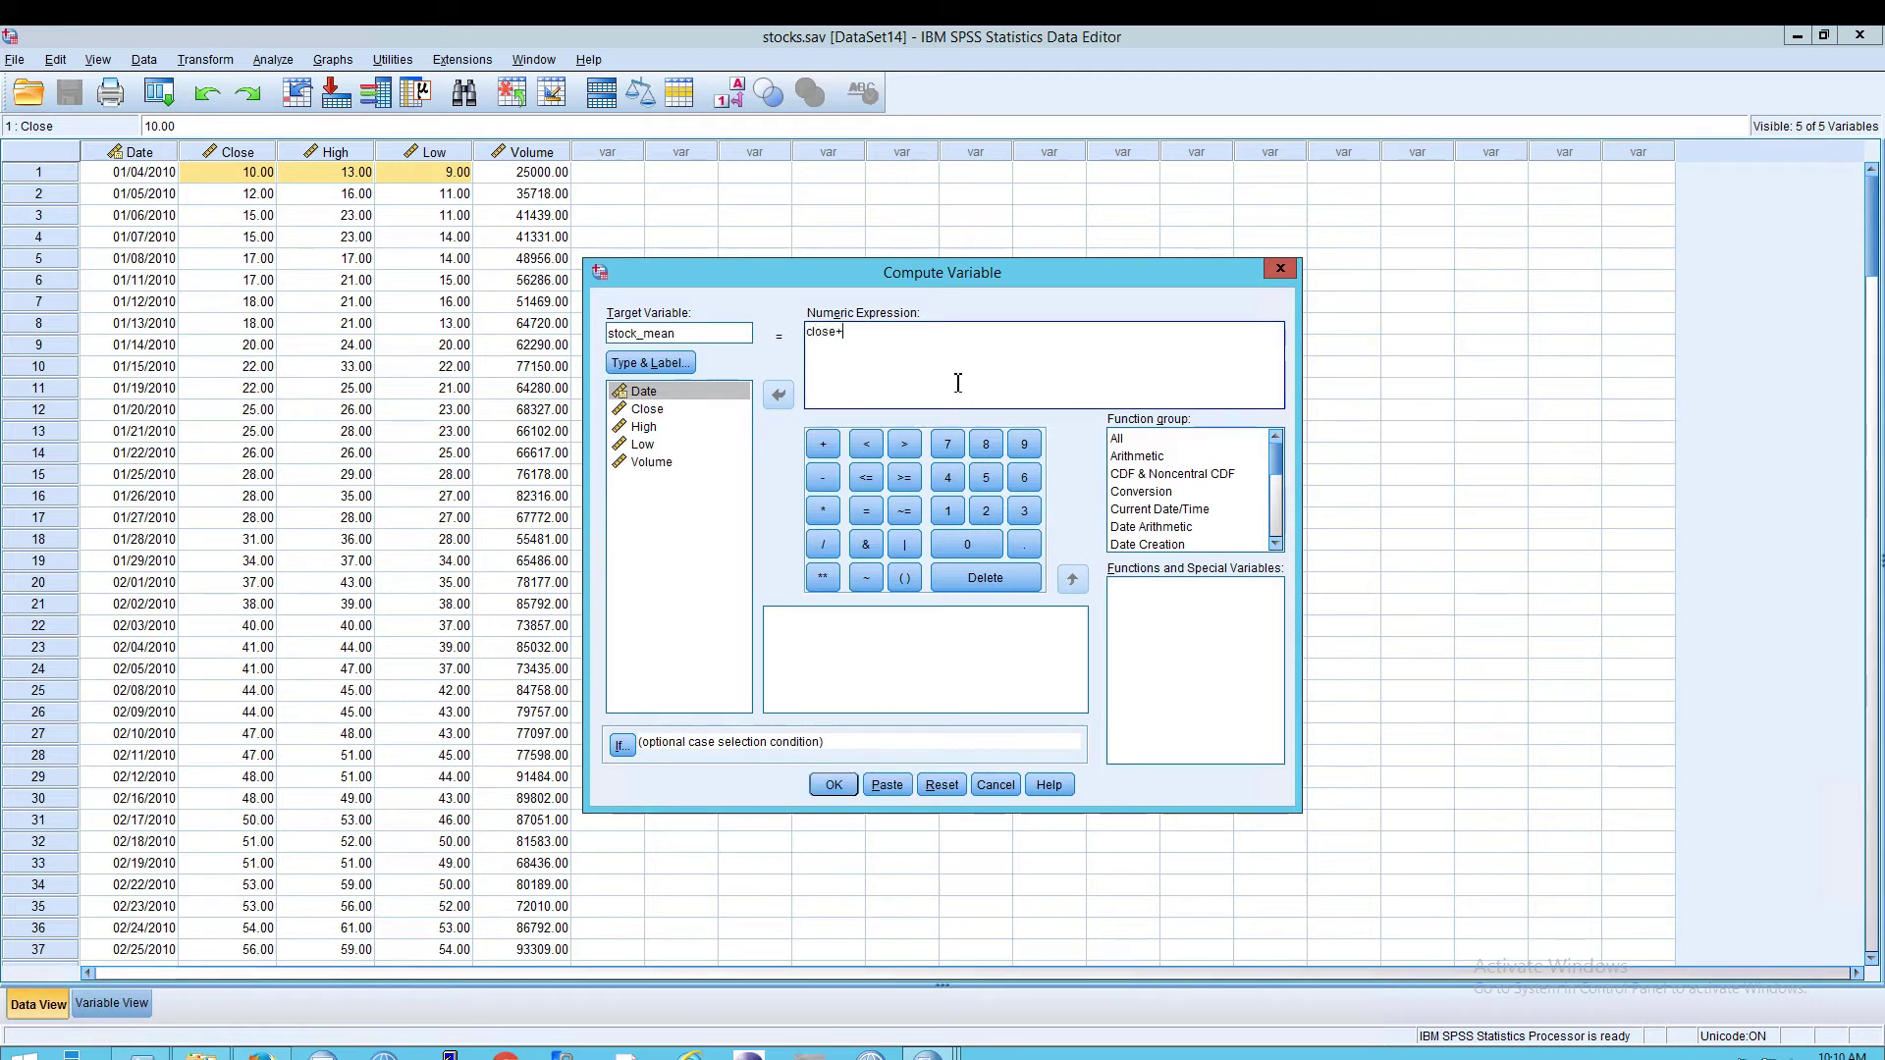
text(+high+)
key(ctrl+a)
text(Close)
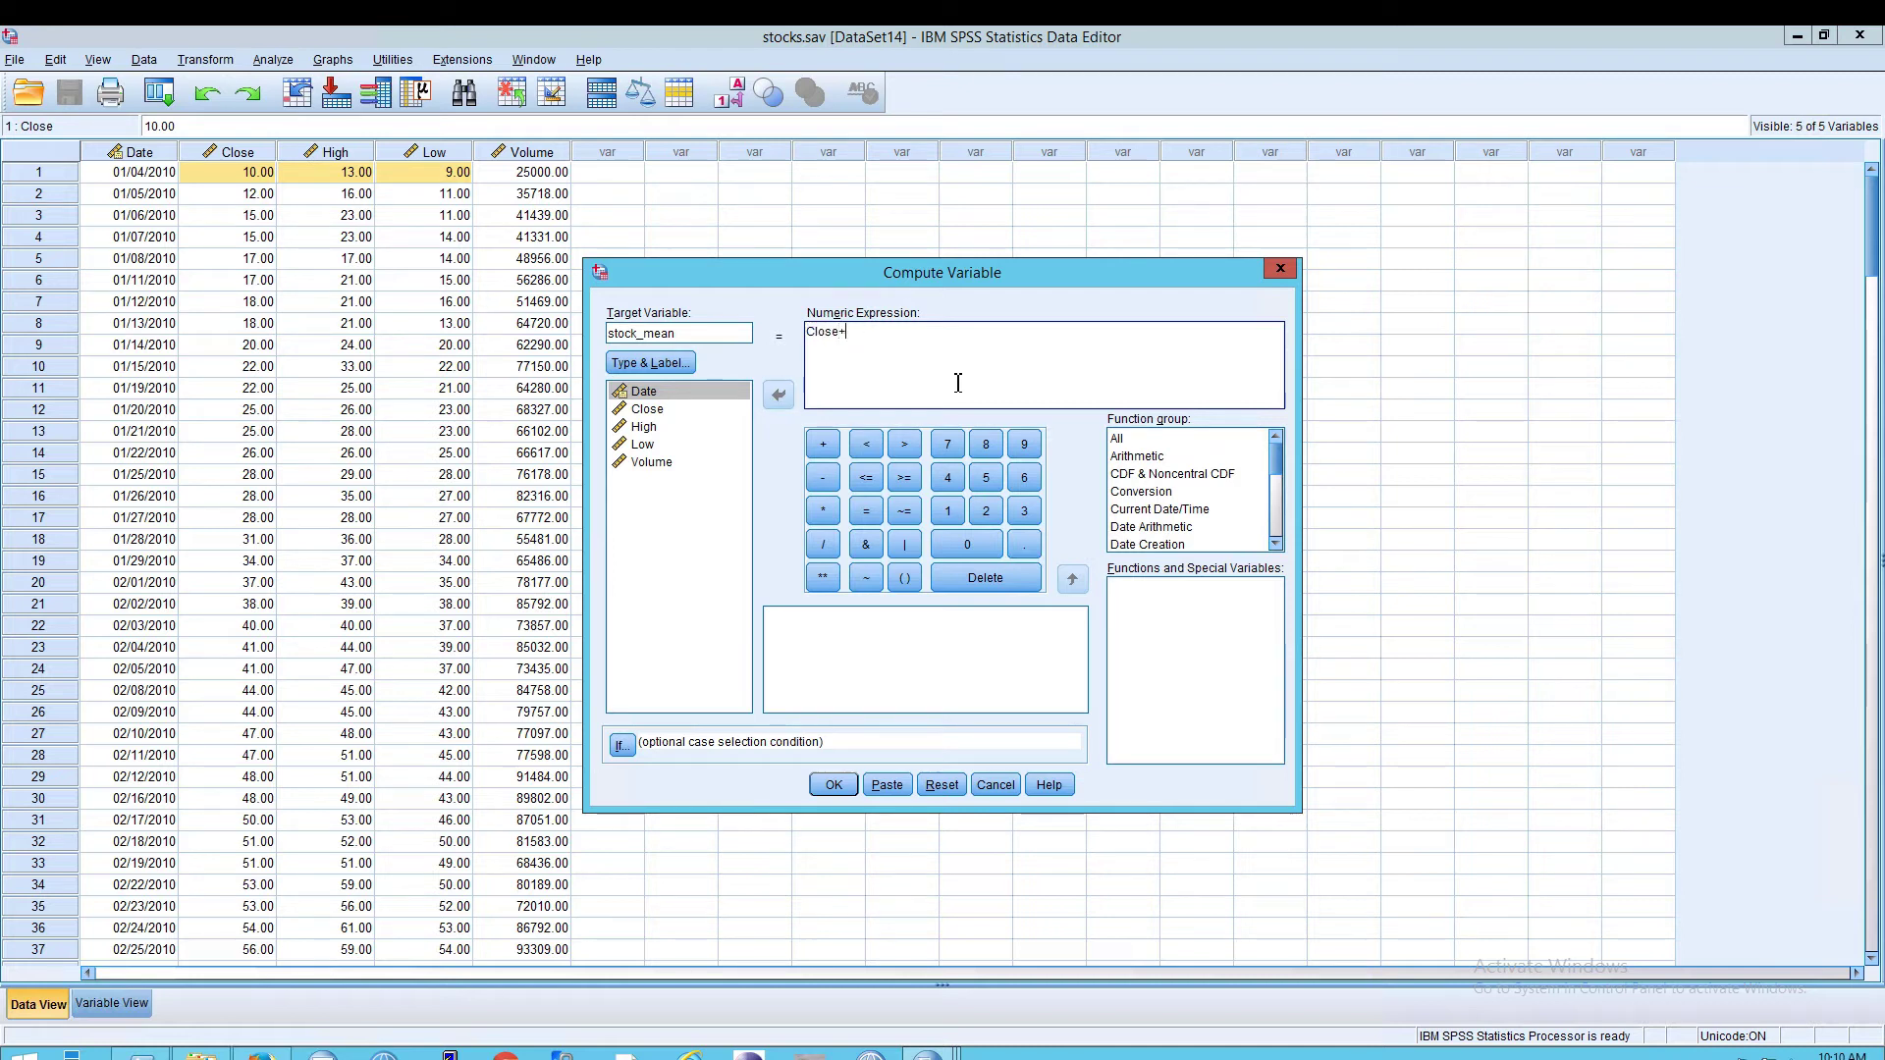
text(+High+Low))
key(Home)
text(()
text(/3)
Step: Replace the expression with mean(Close,High,Low)
key(ctrl+a)
key(BackSpace)
text(mea)
text(Close,High,Low)
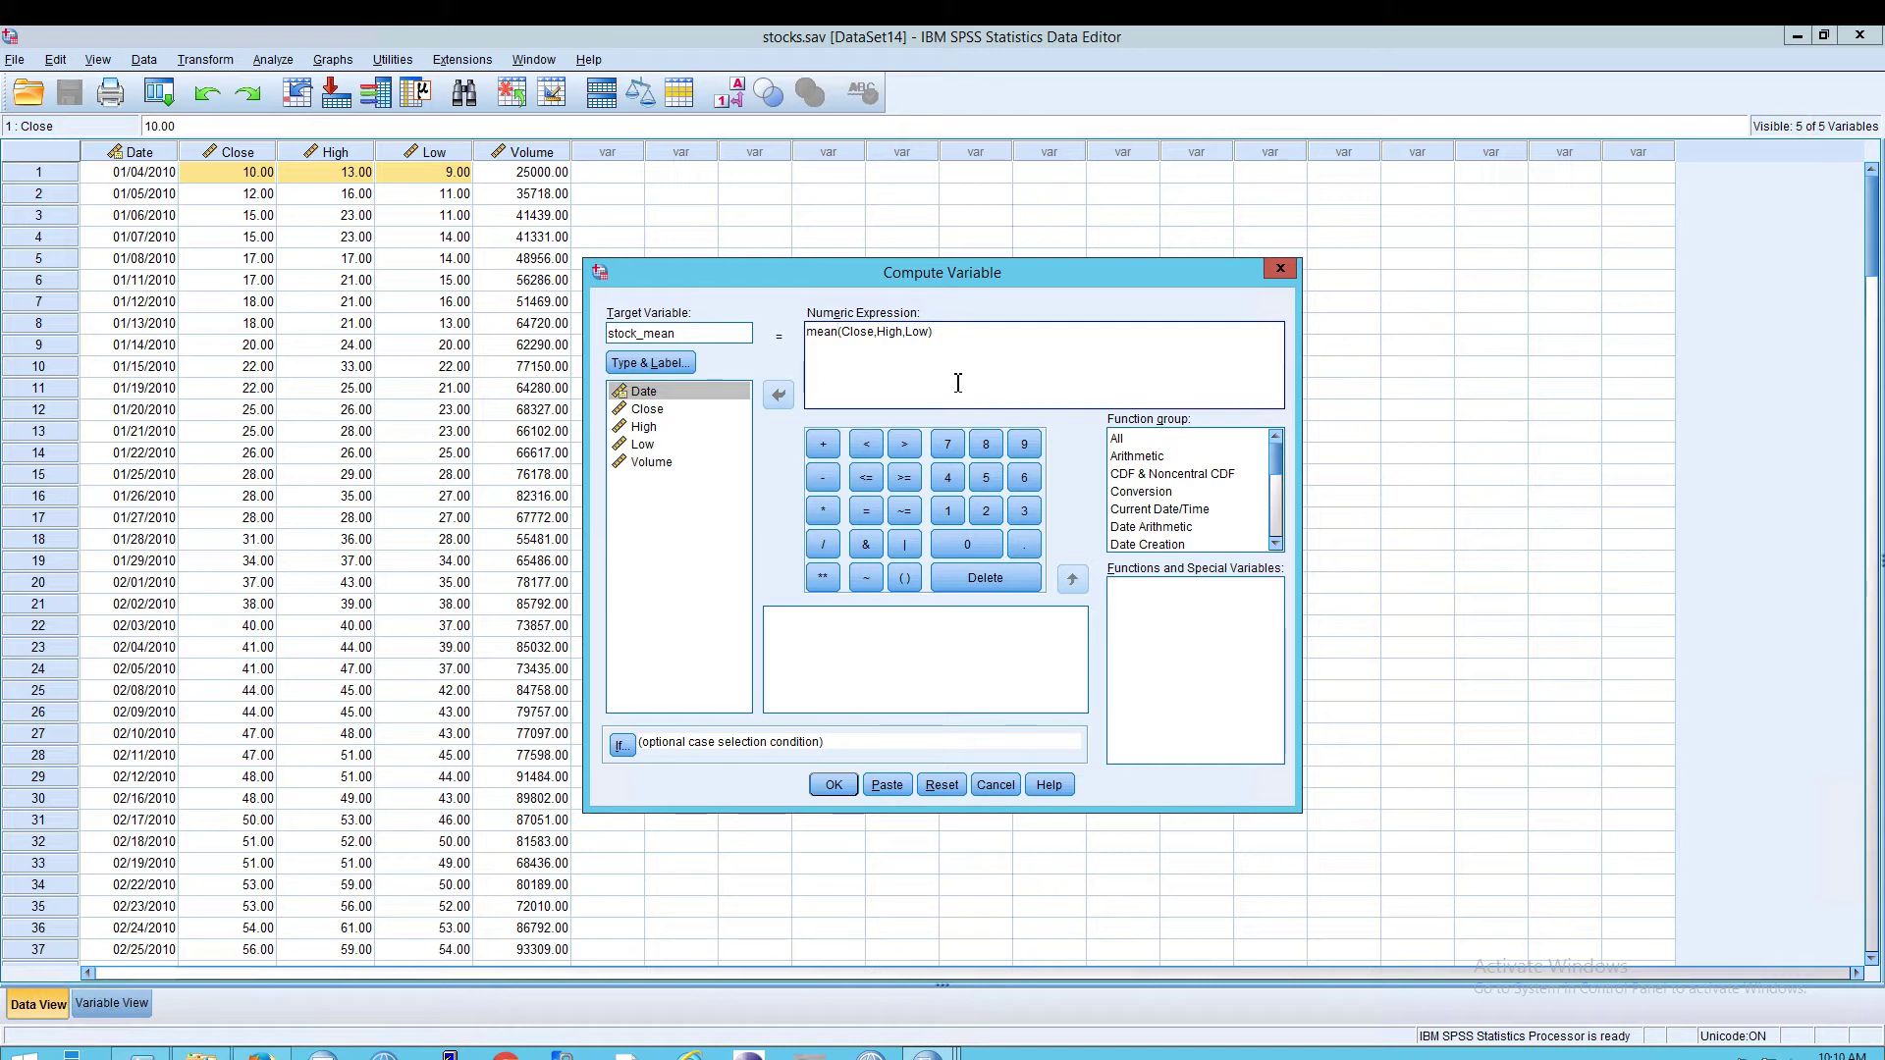
text(.2)
key(BackSpace)
key(BackSpace)
text(.1)
key(BackSpace)
key(BackSpace)
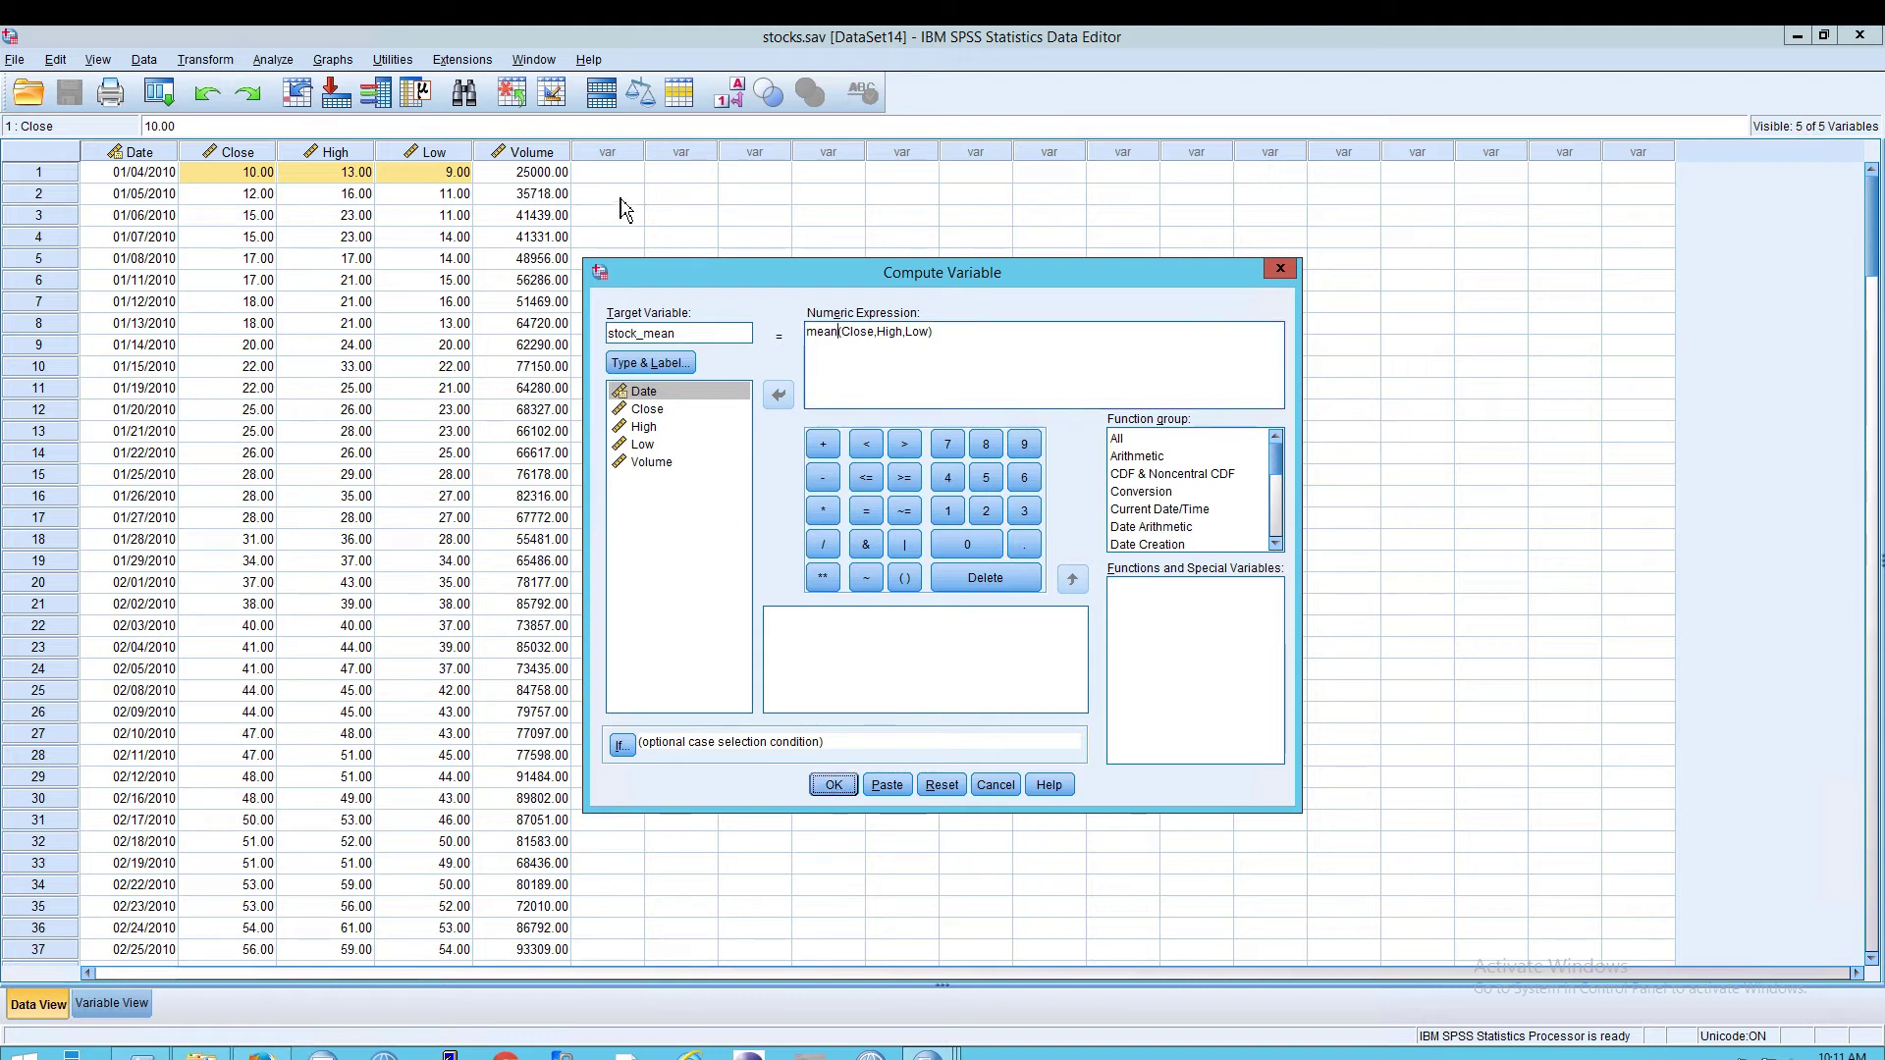
Step: Run the stock_mean computation, discard the output log, and check a stock_mean value
click(833, 784)
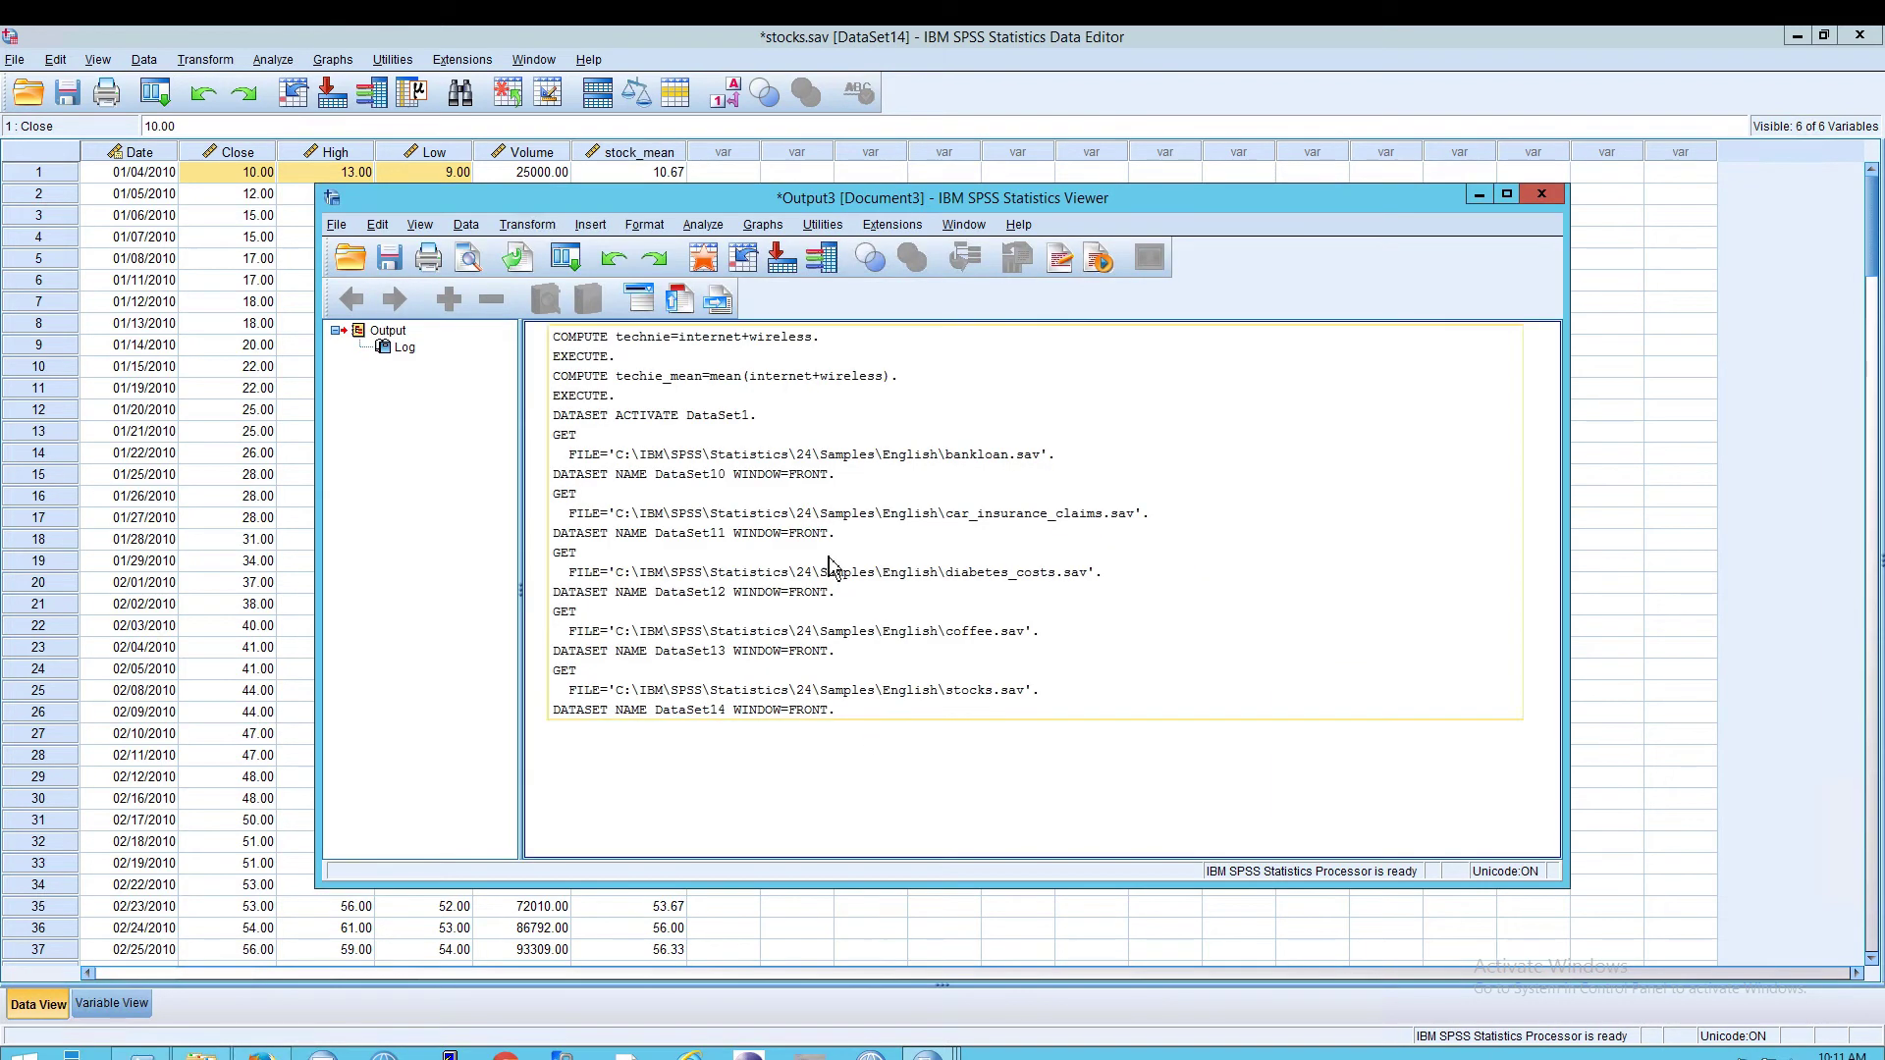
click(1542, 195)
click(943, 571)
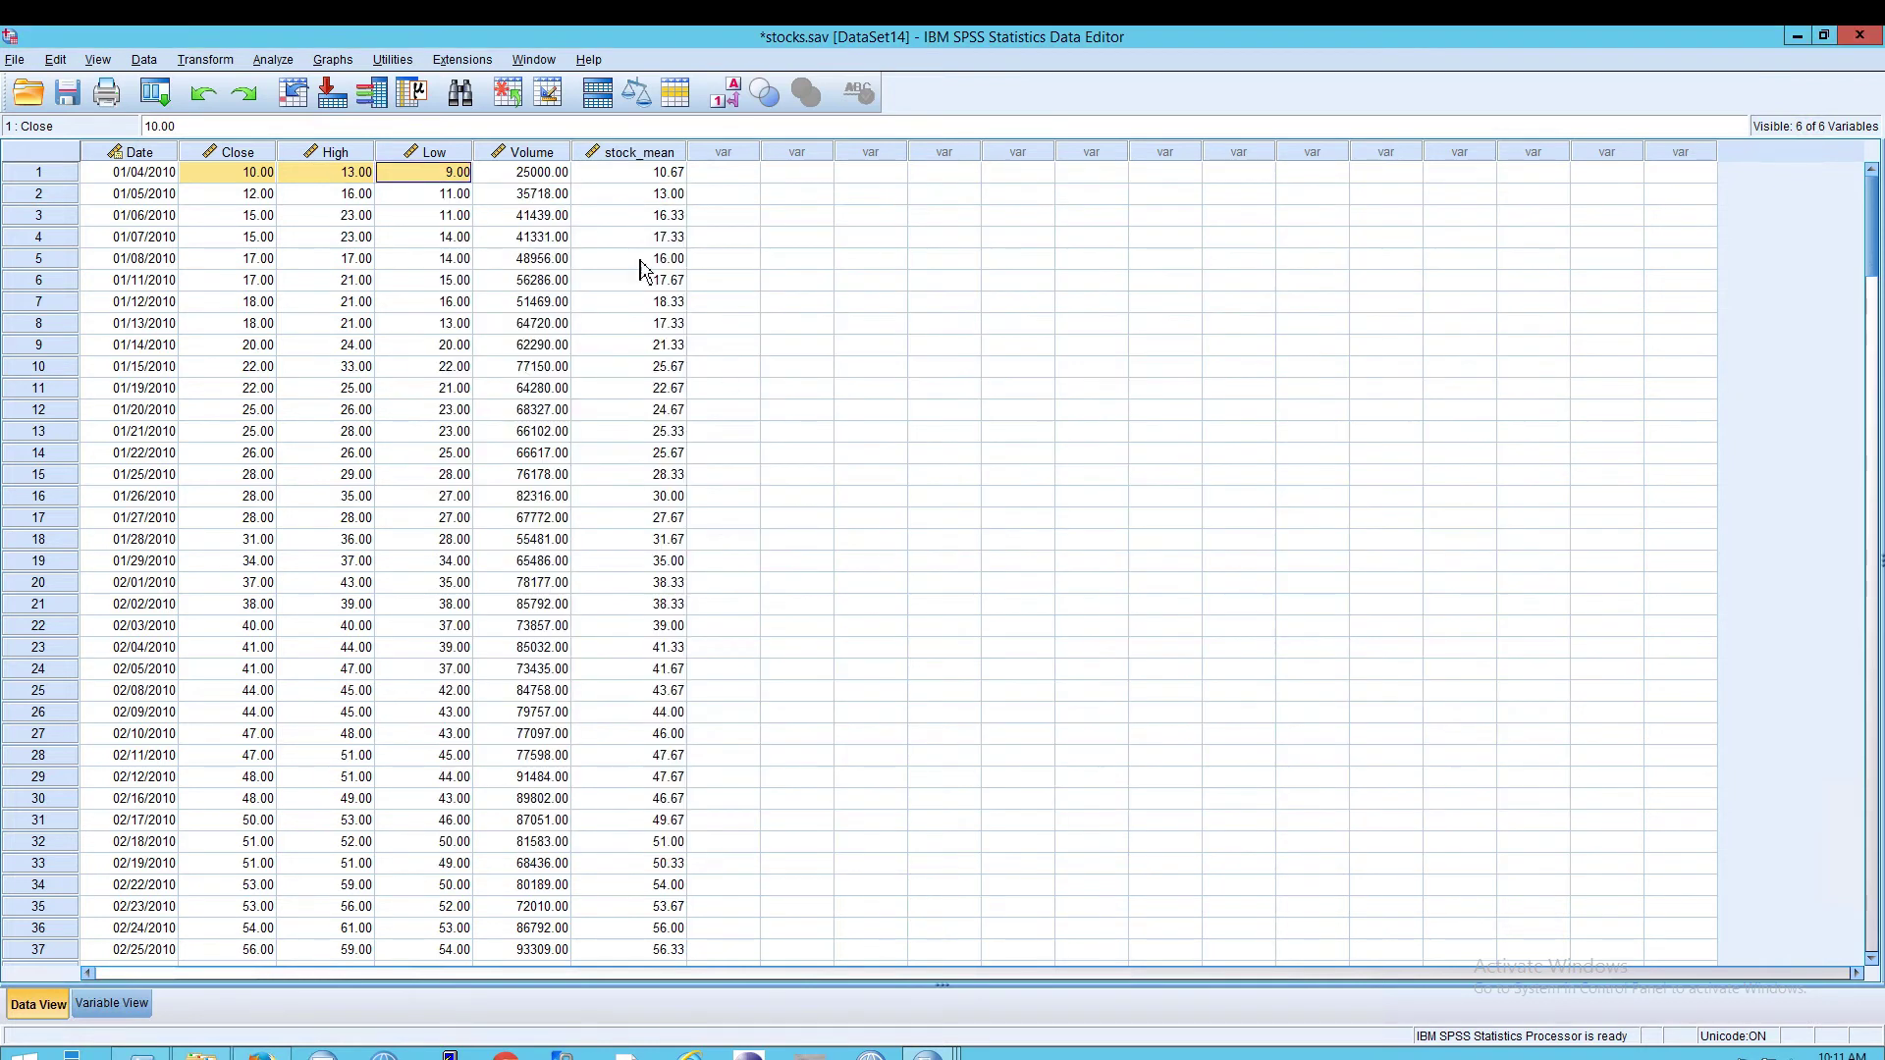
click(653, 518)
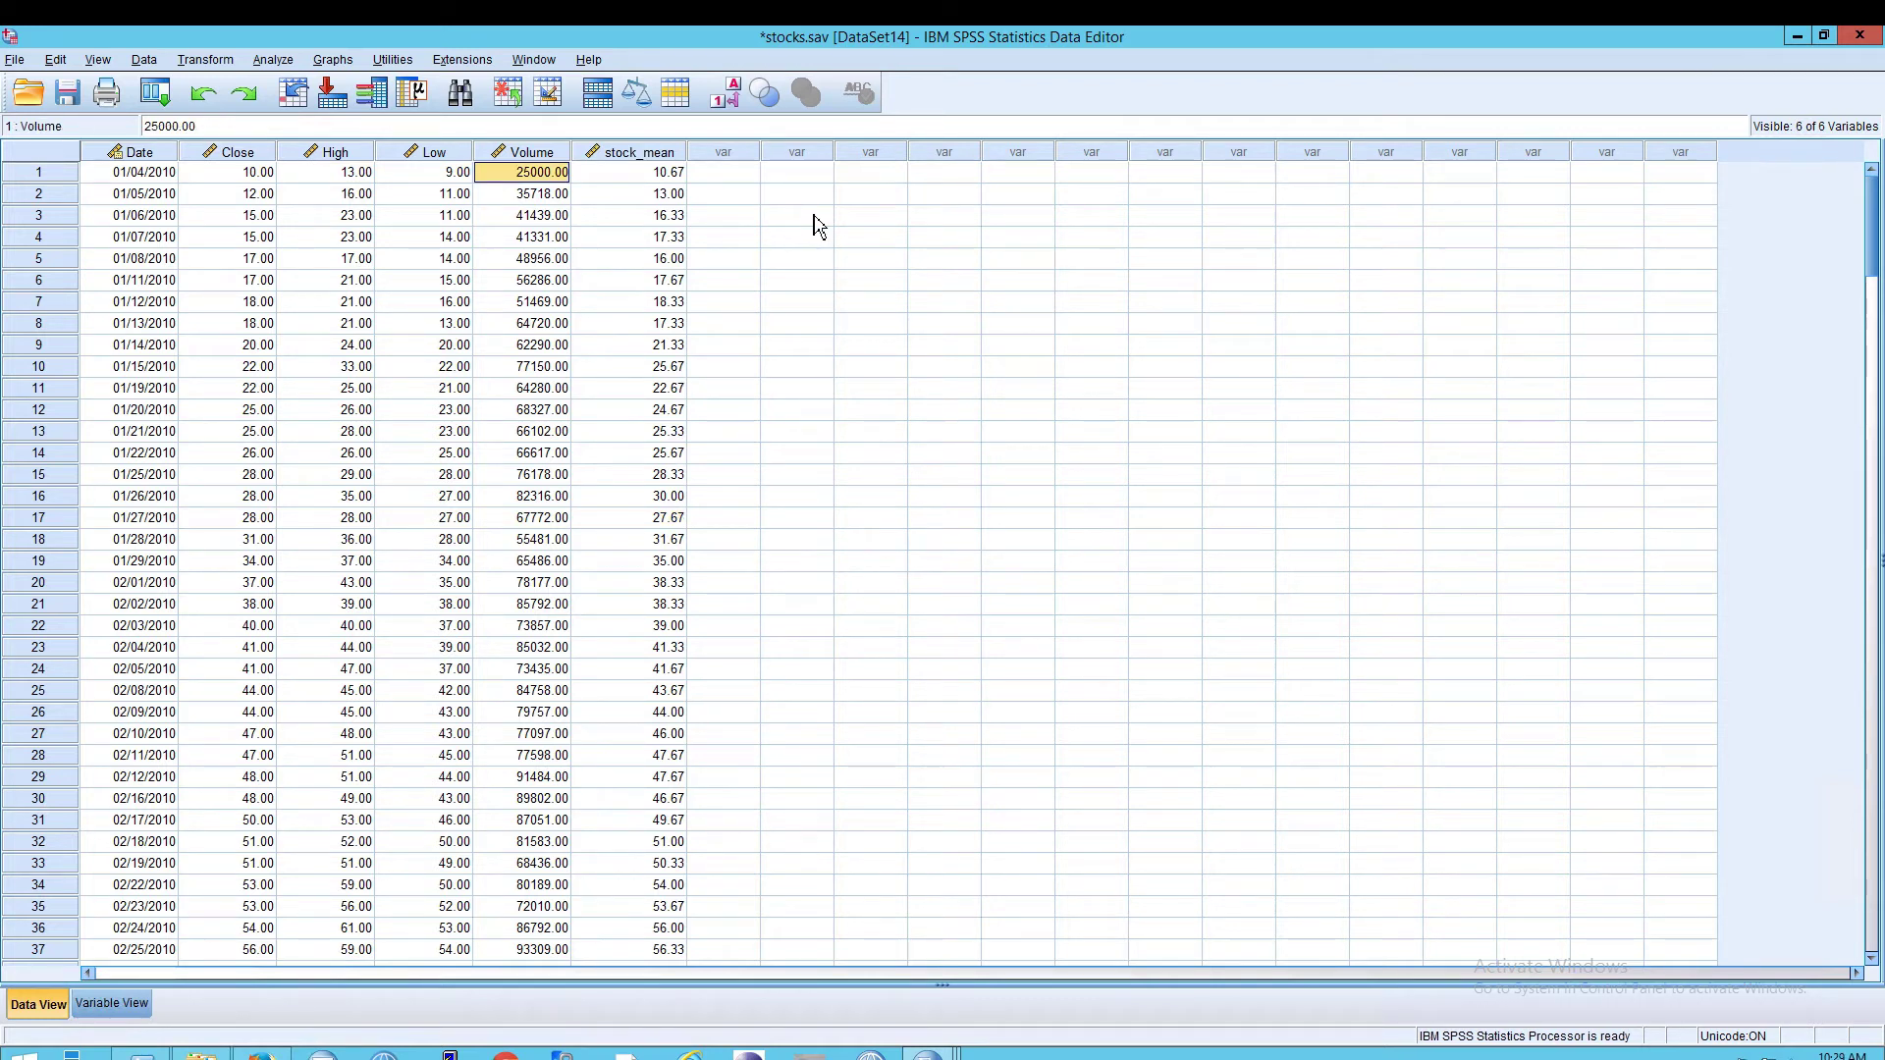
click(208, 61)
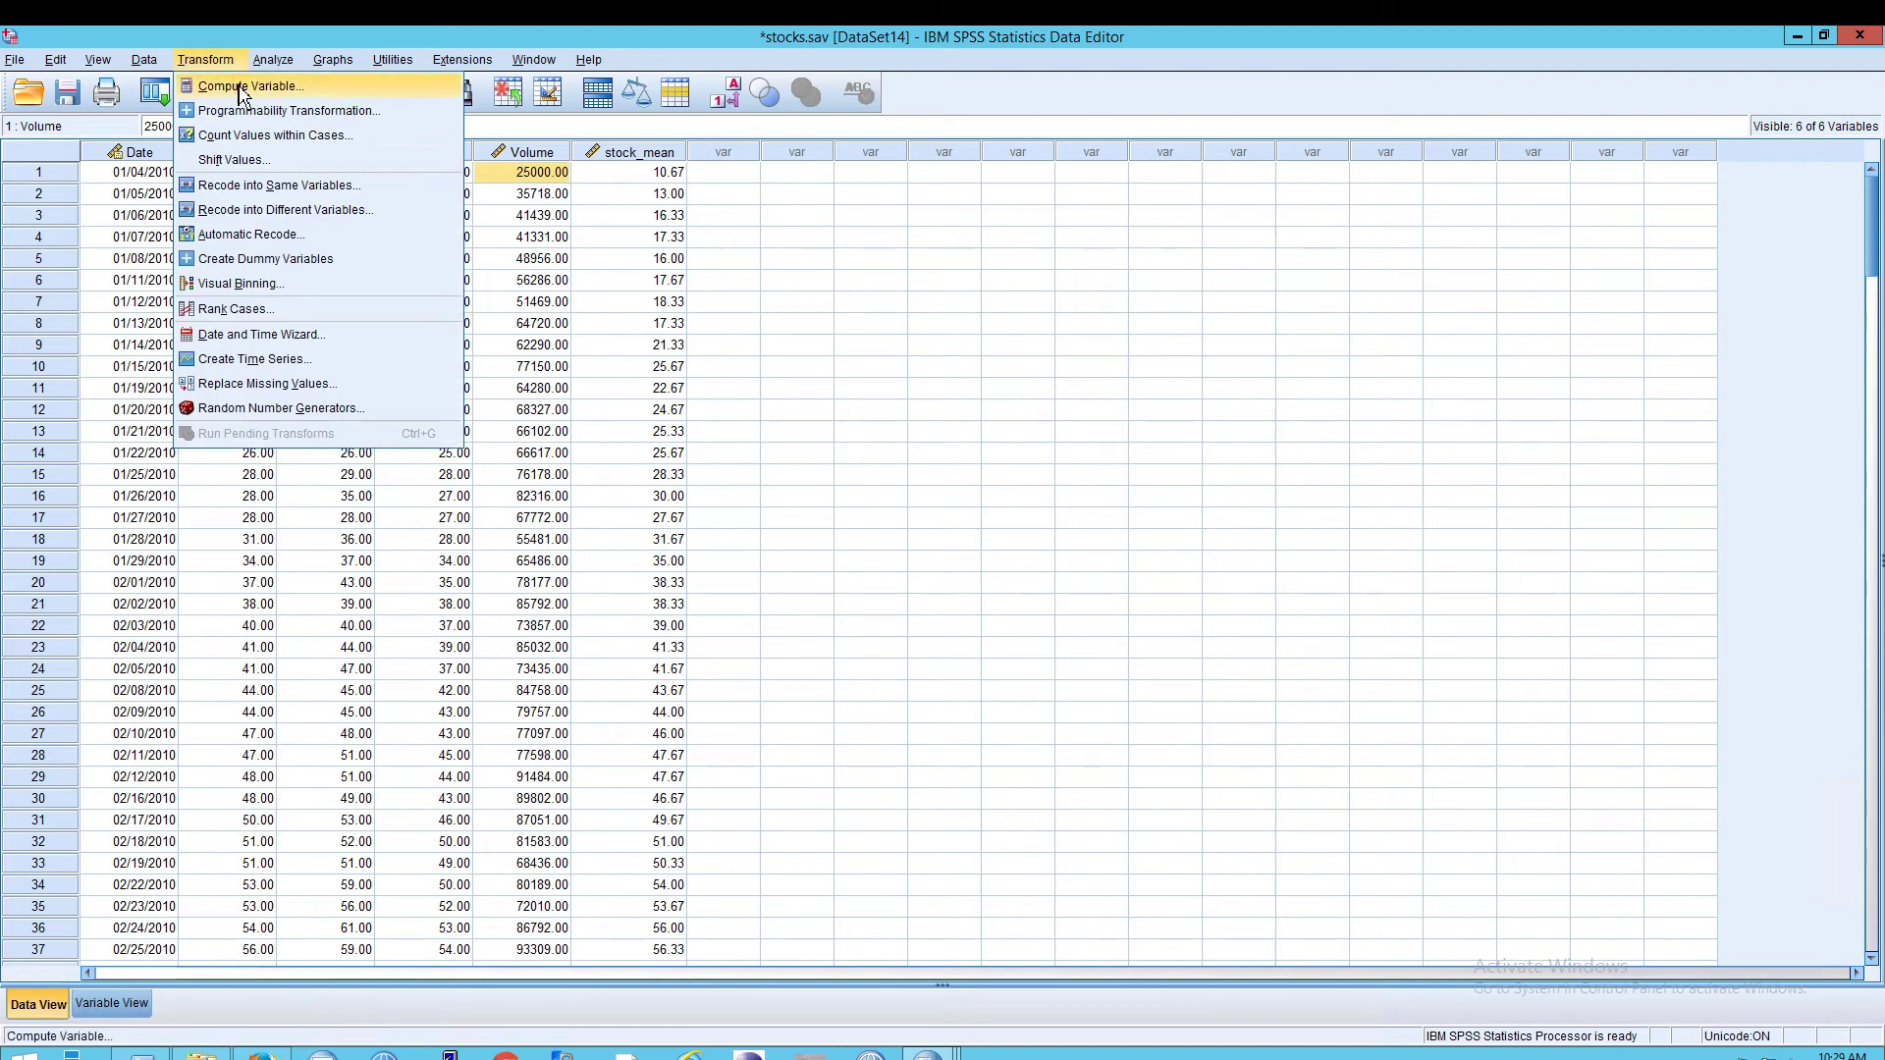
click(239, 87)
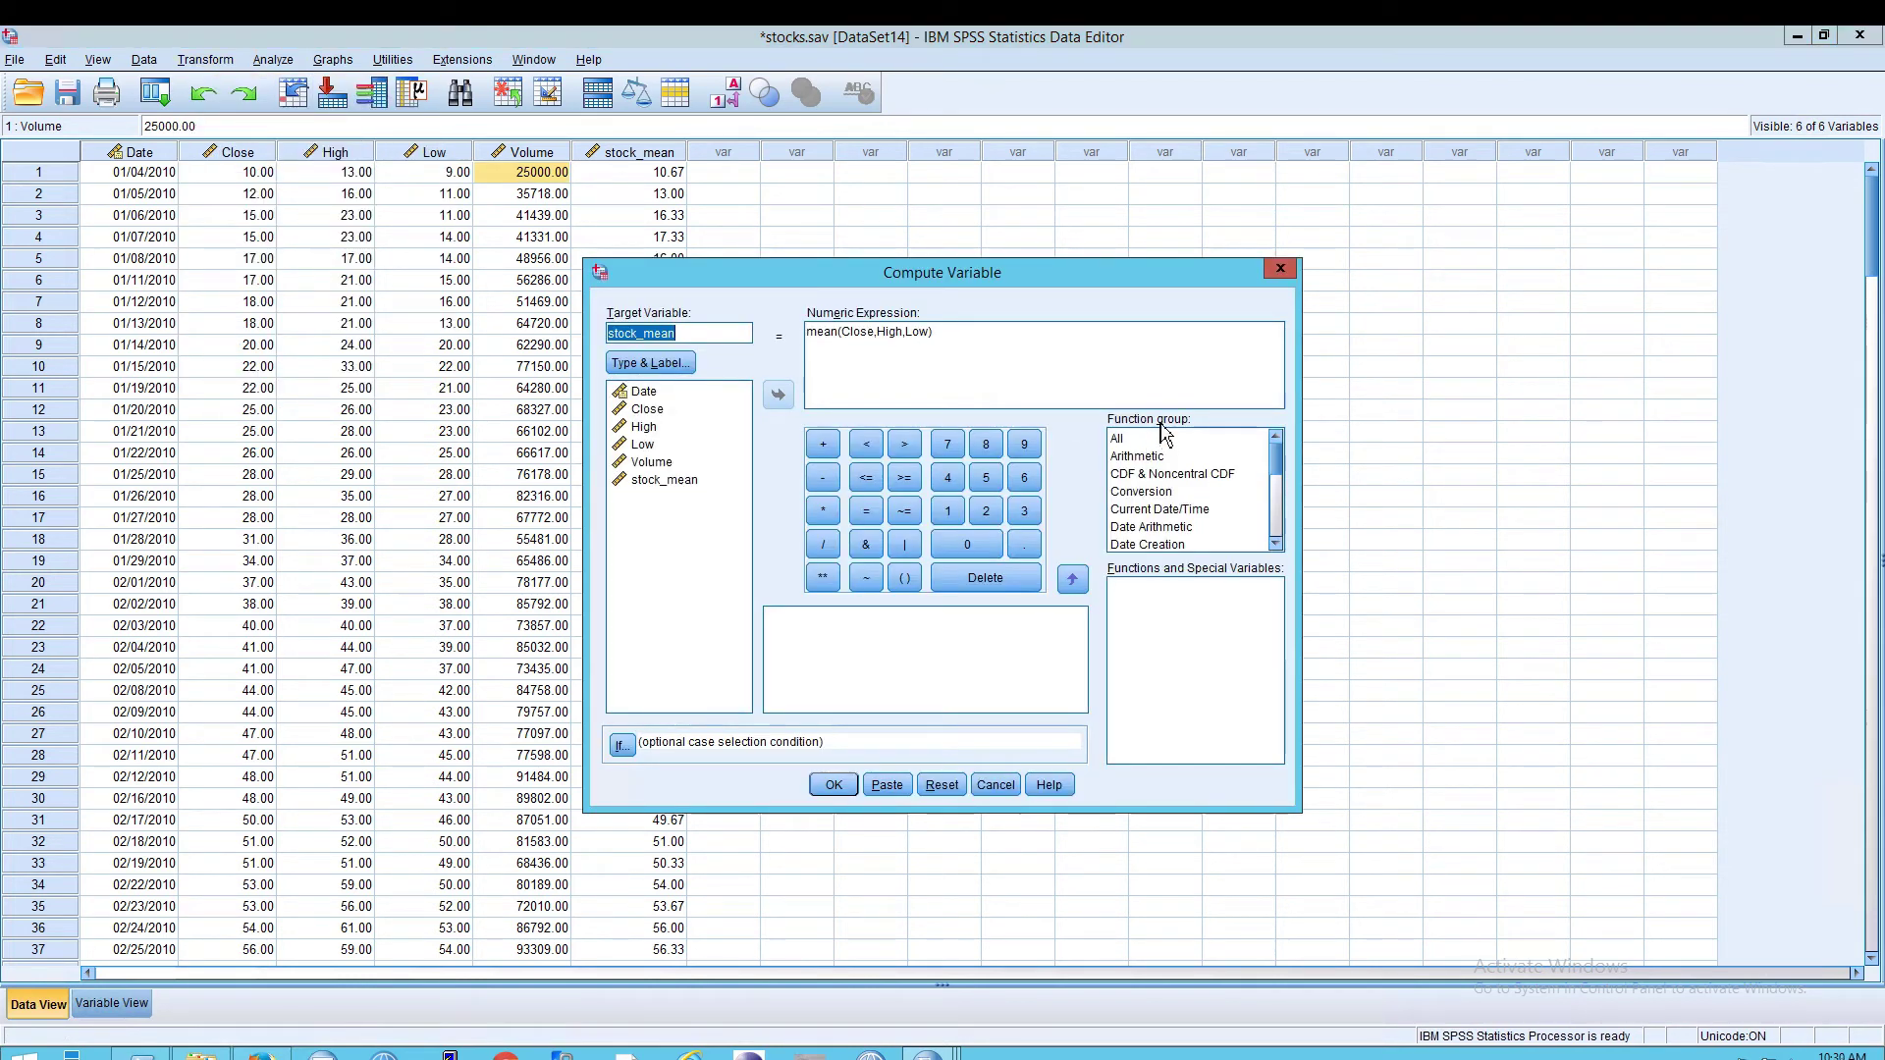
click(848, 343)
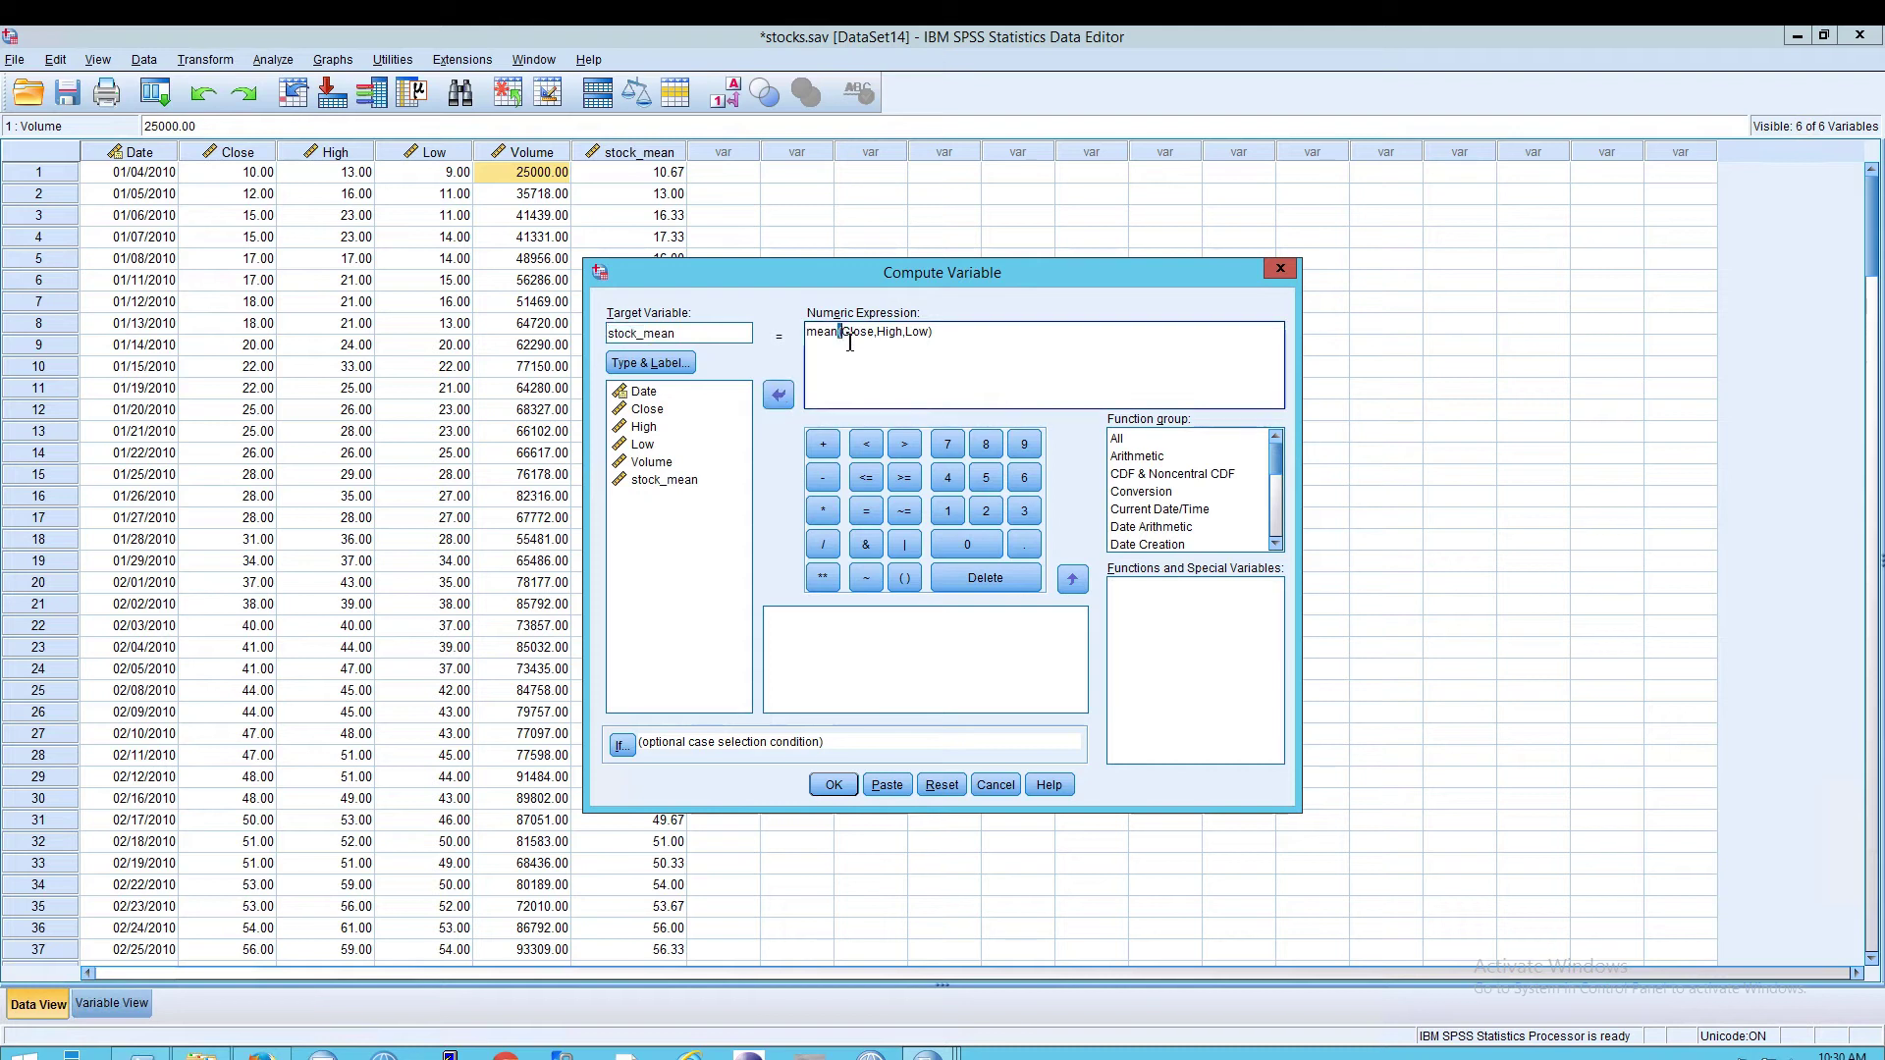
click(1201, 461)
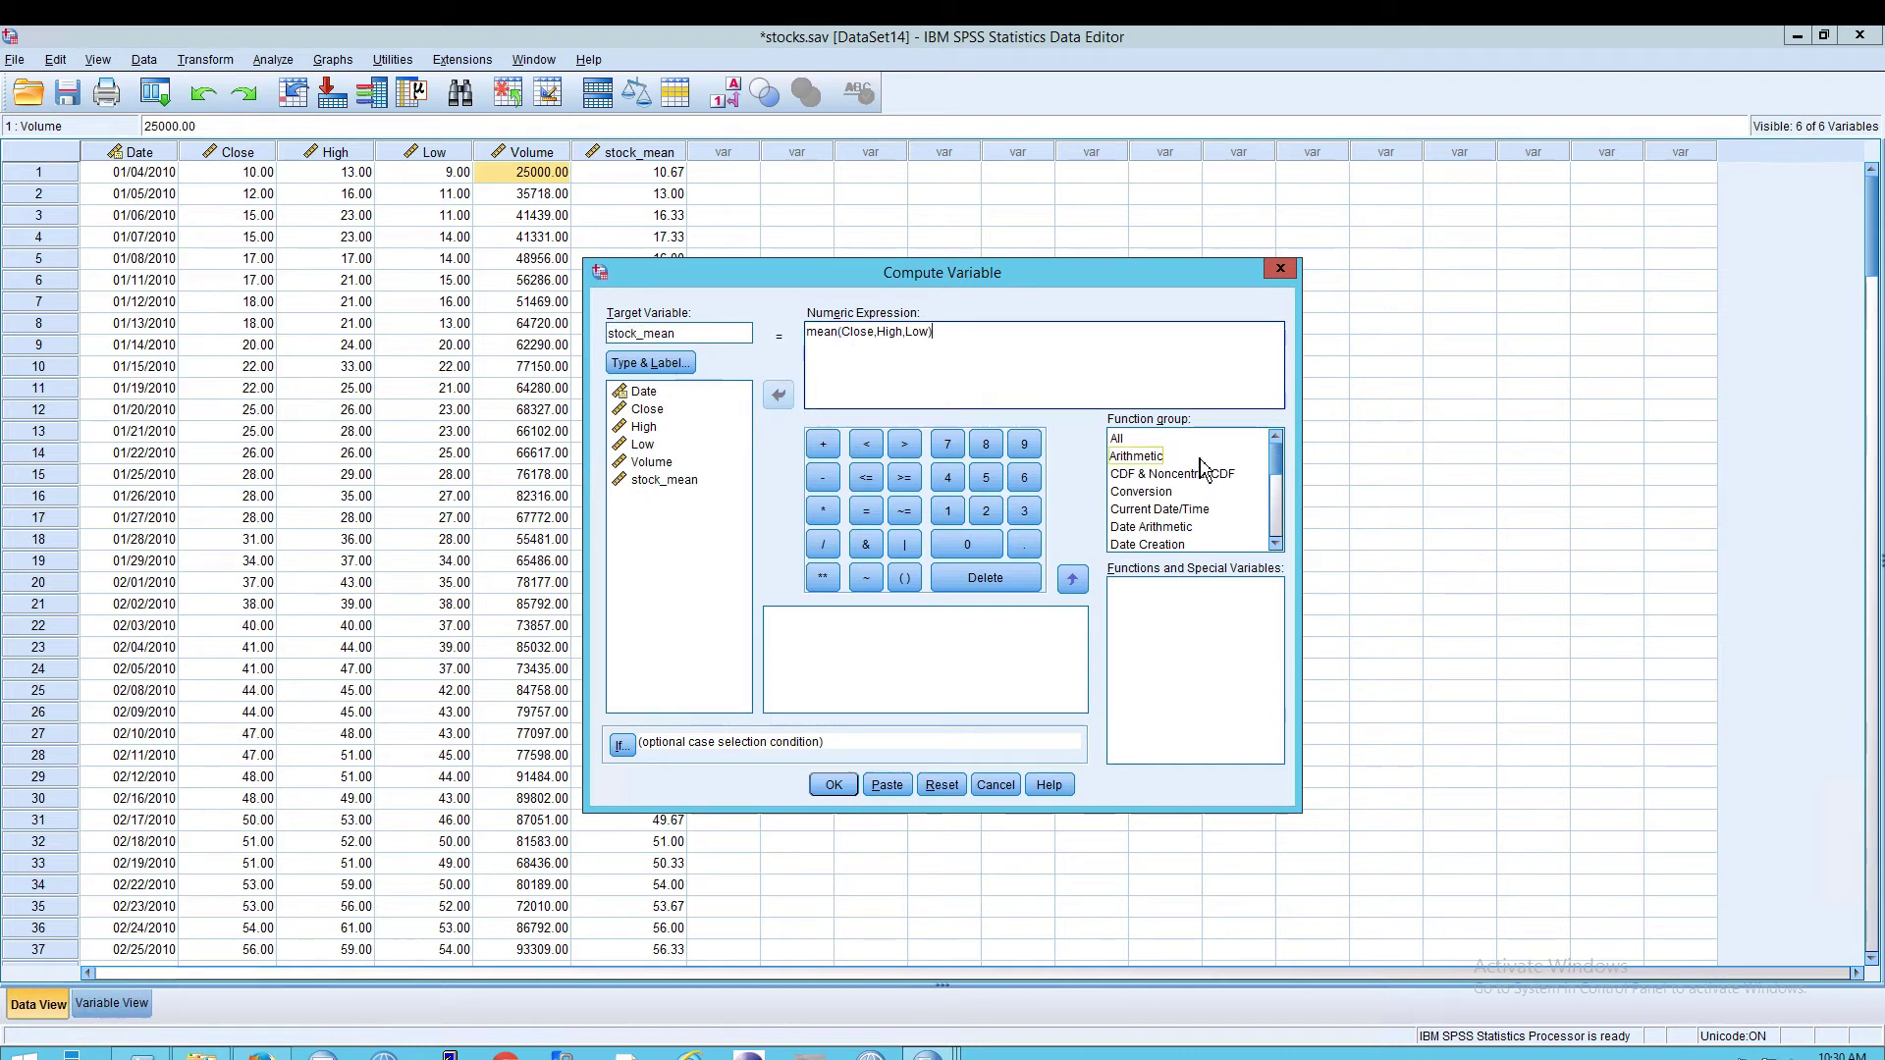
click(1157, 456)
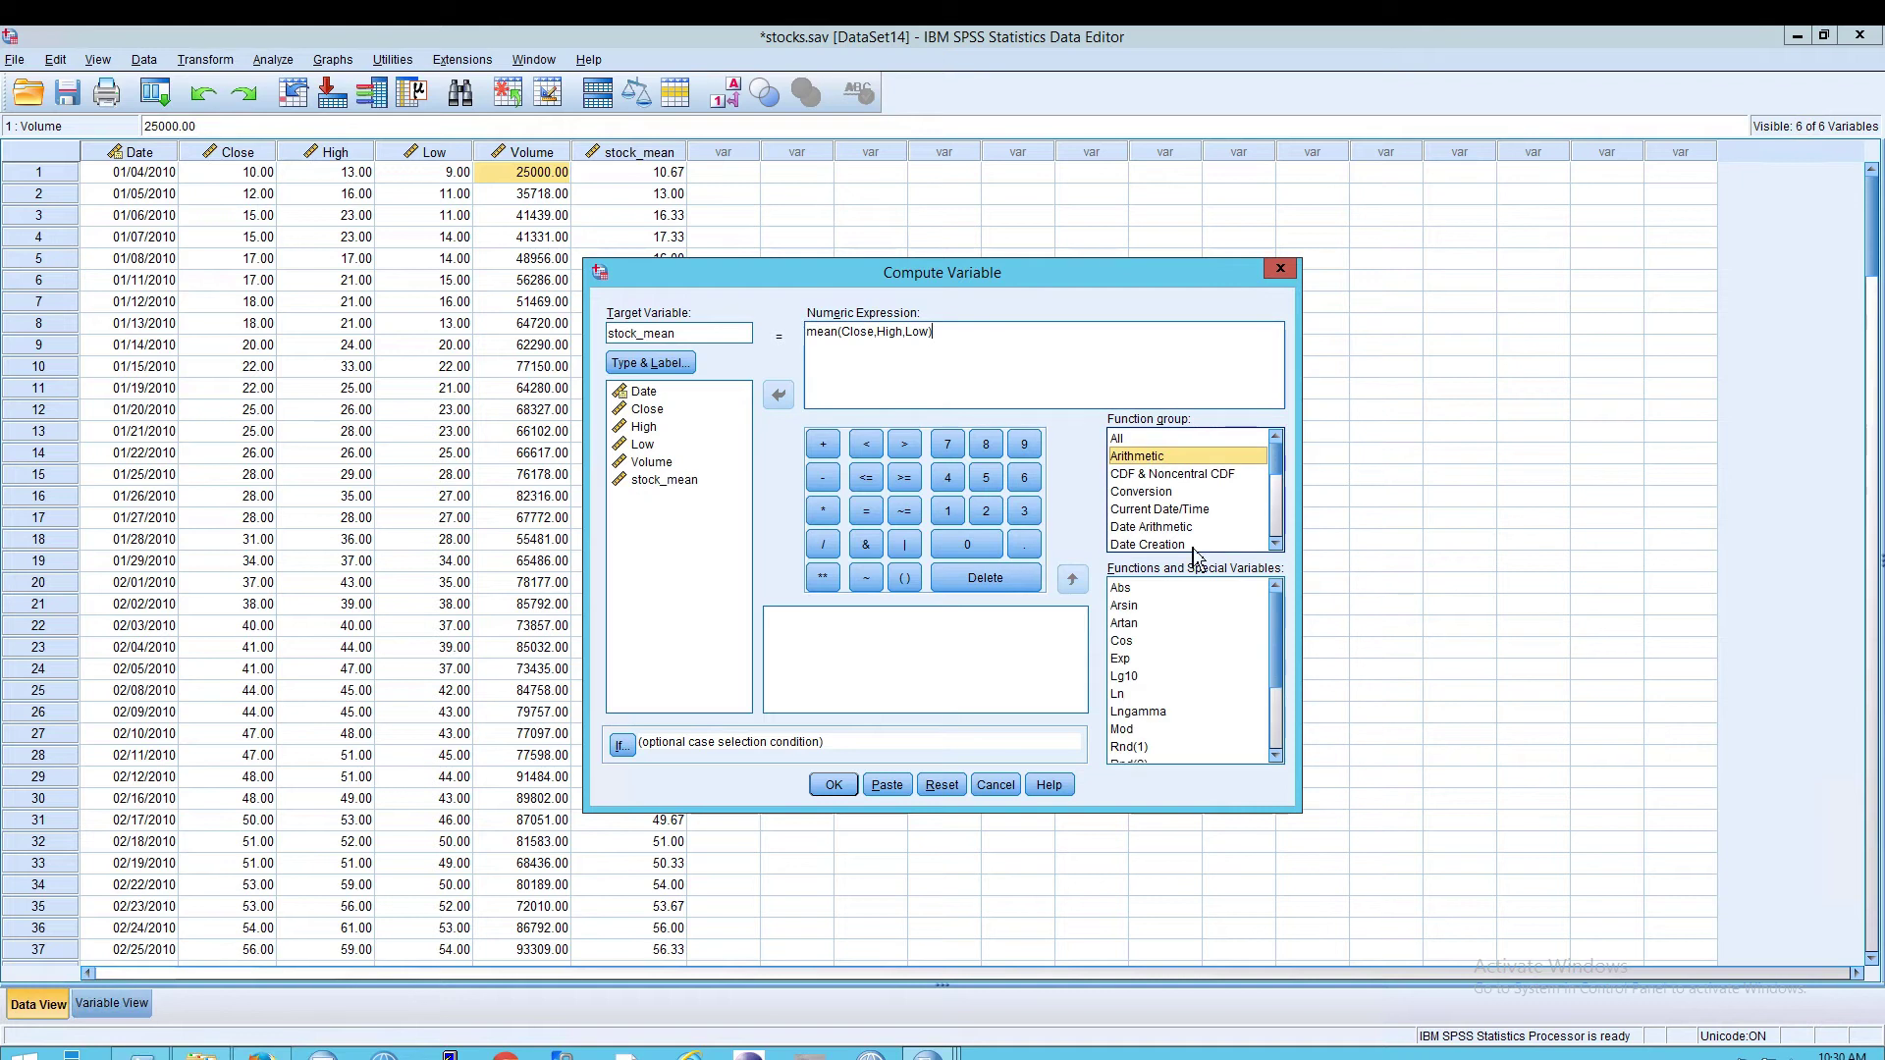
mouse_move(1275, 635)
mouse_down()
mouse_move(1280, 681)
mouse_move(1283, 618)
mouse_up()
click(1130, 439)
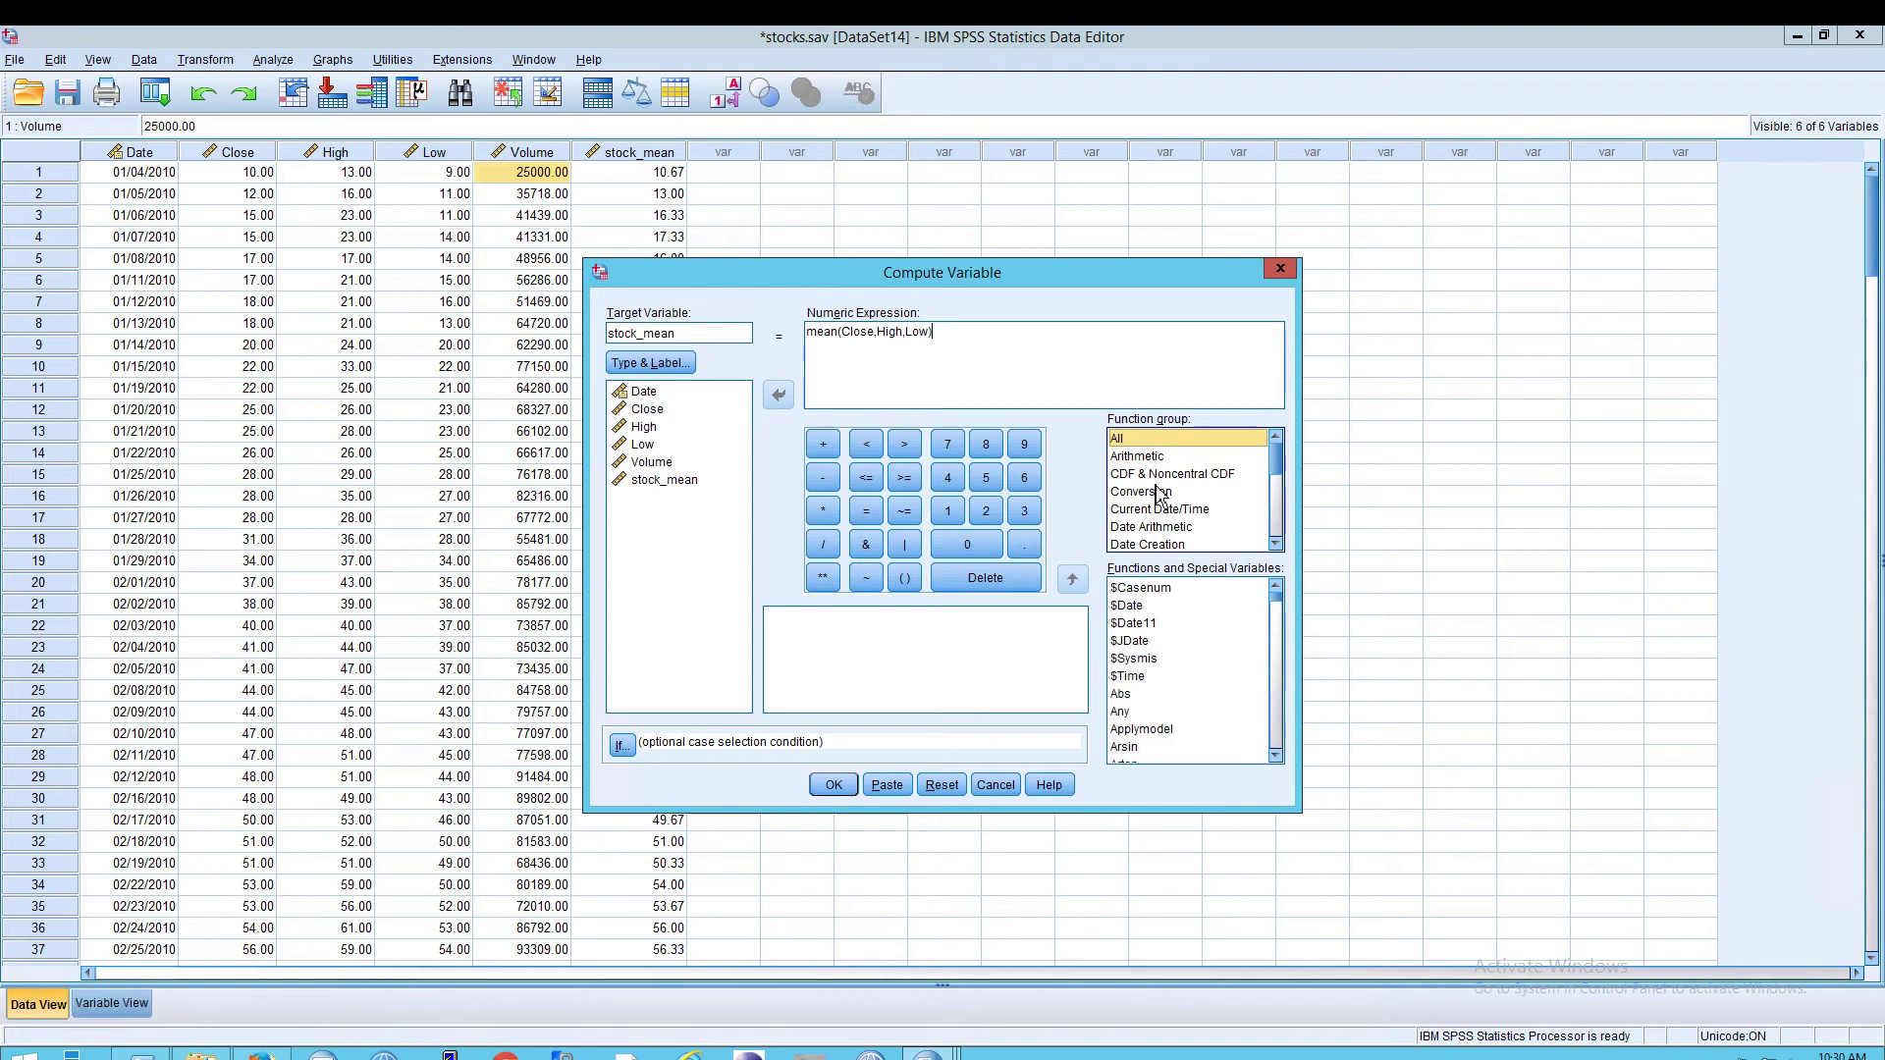
click(1204, 588)
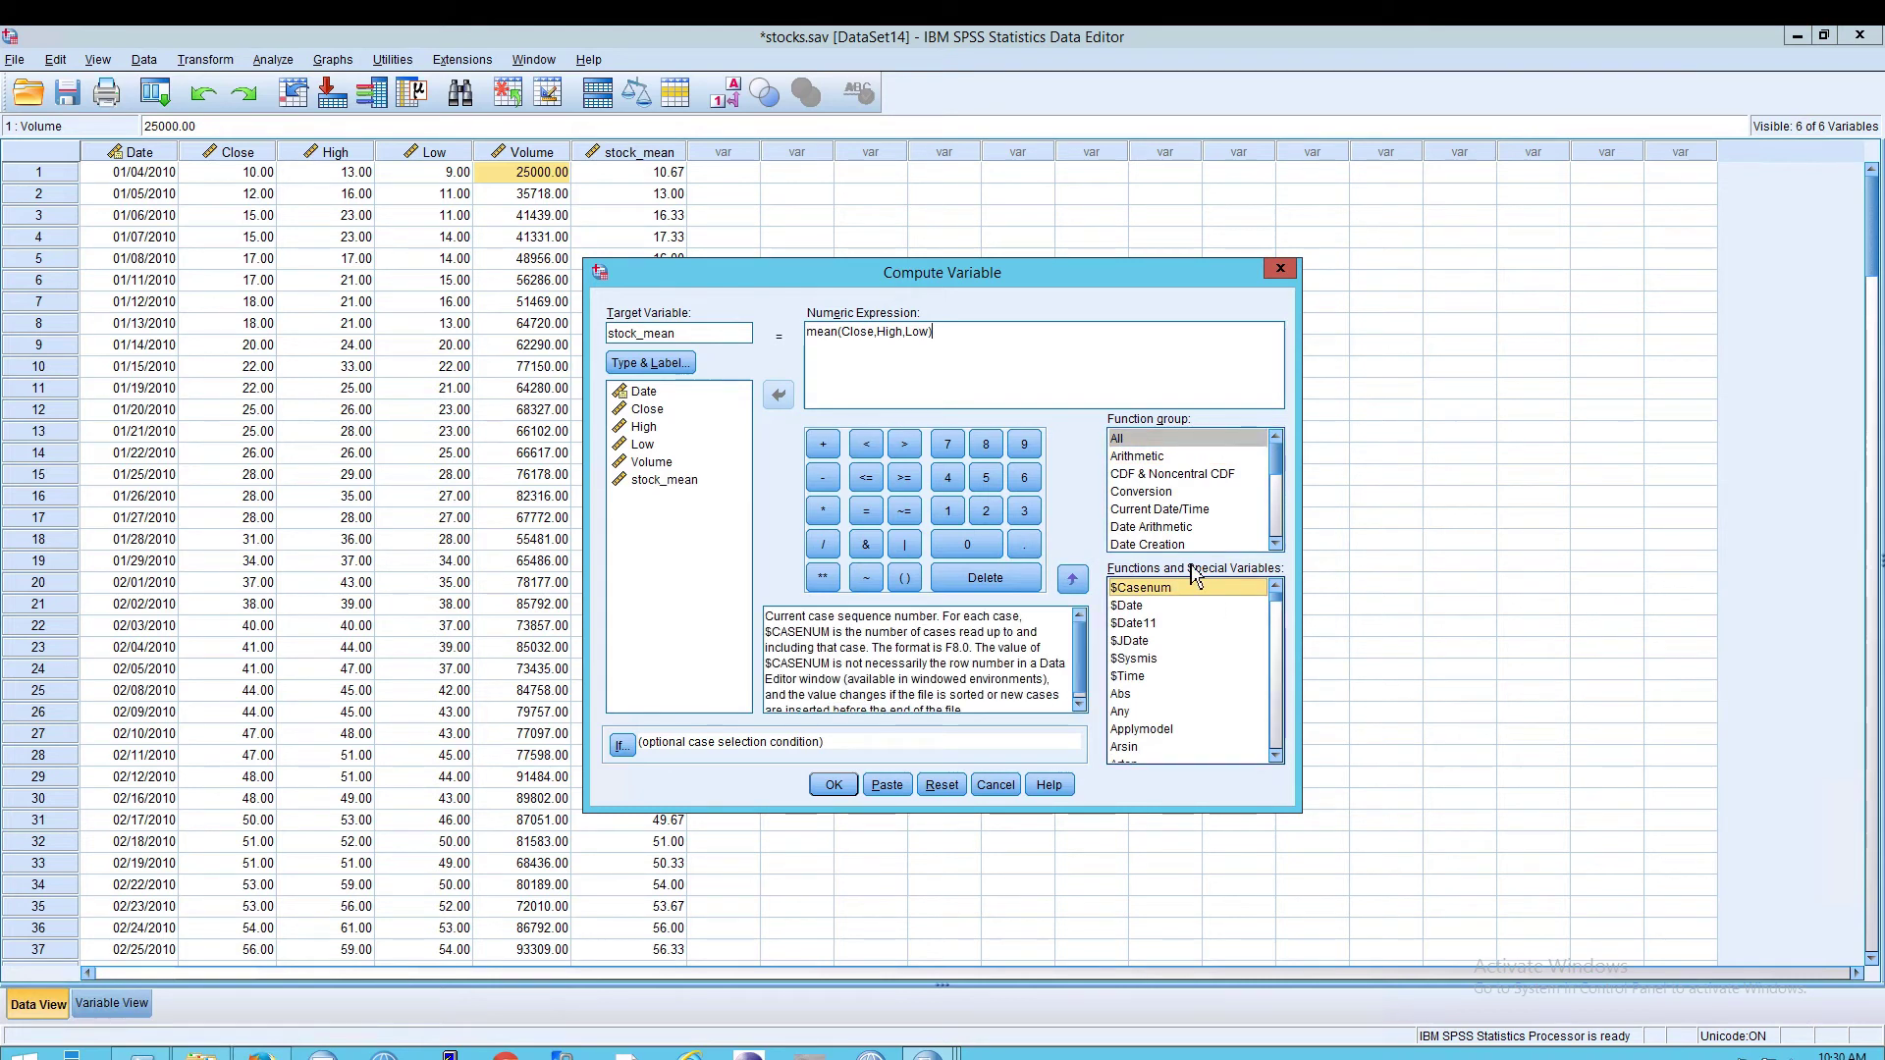
text(me)
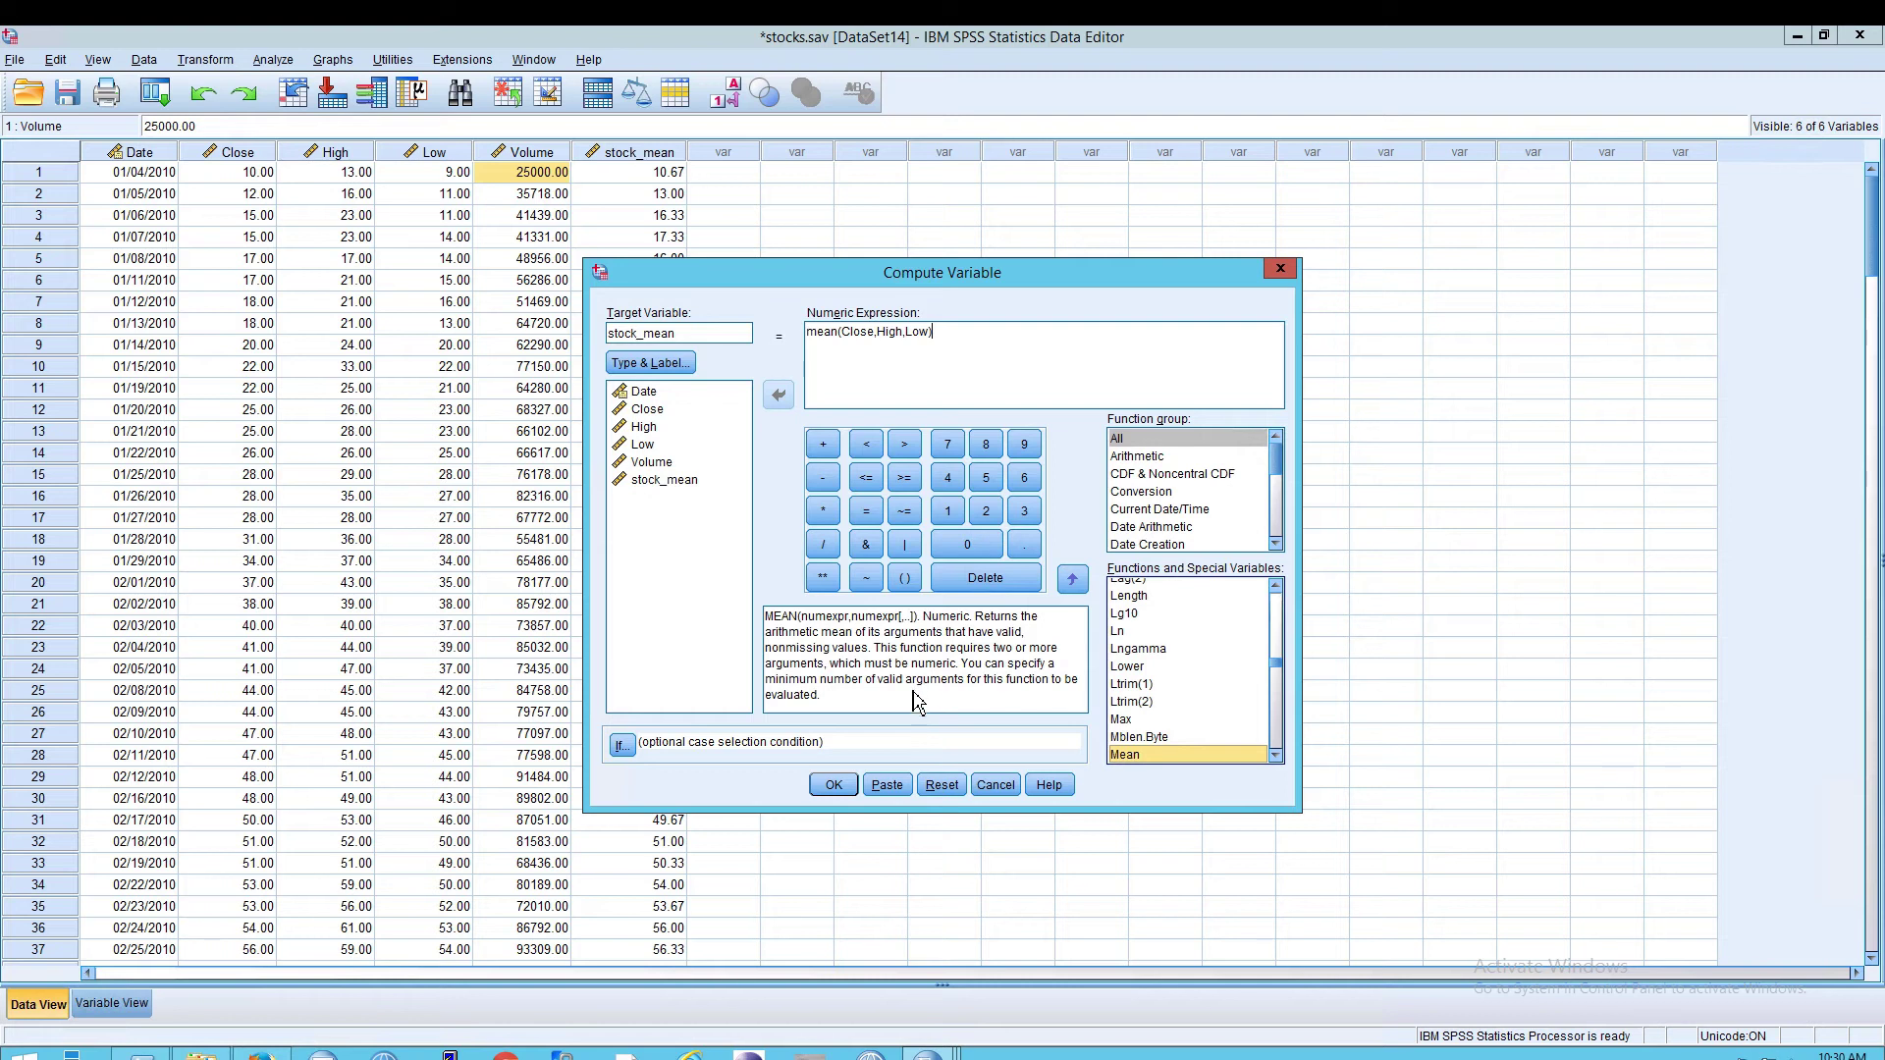
click(1176, 459)
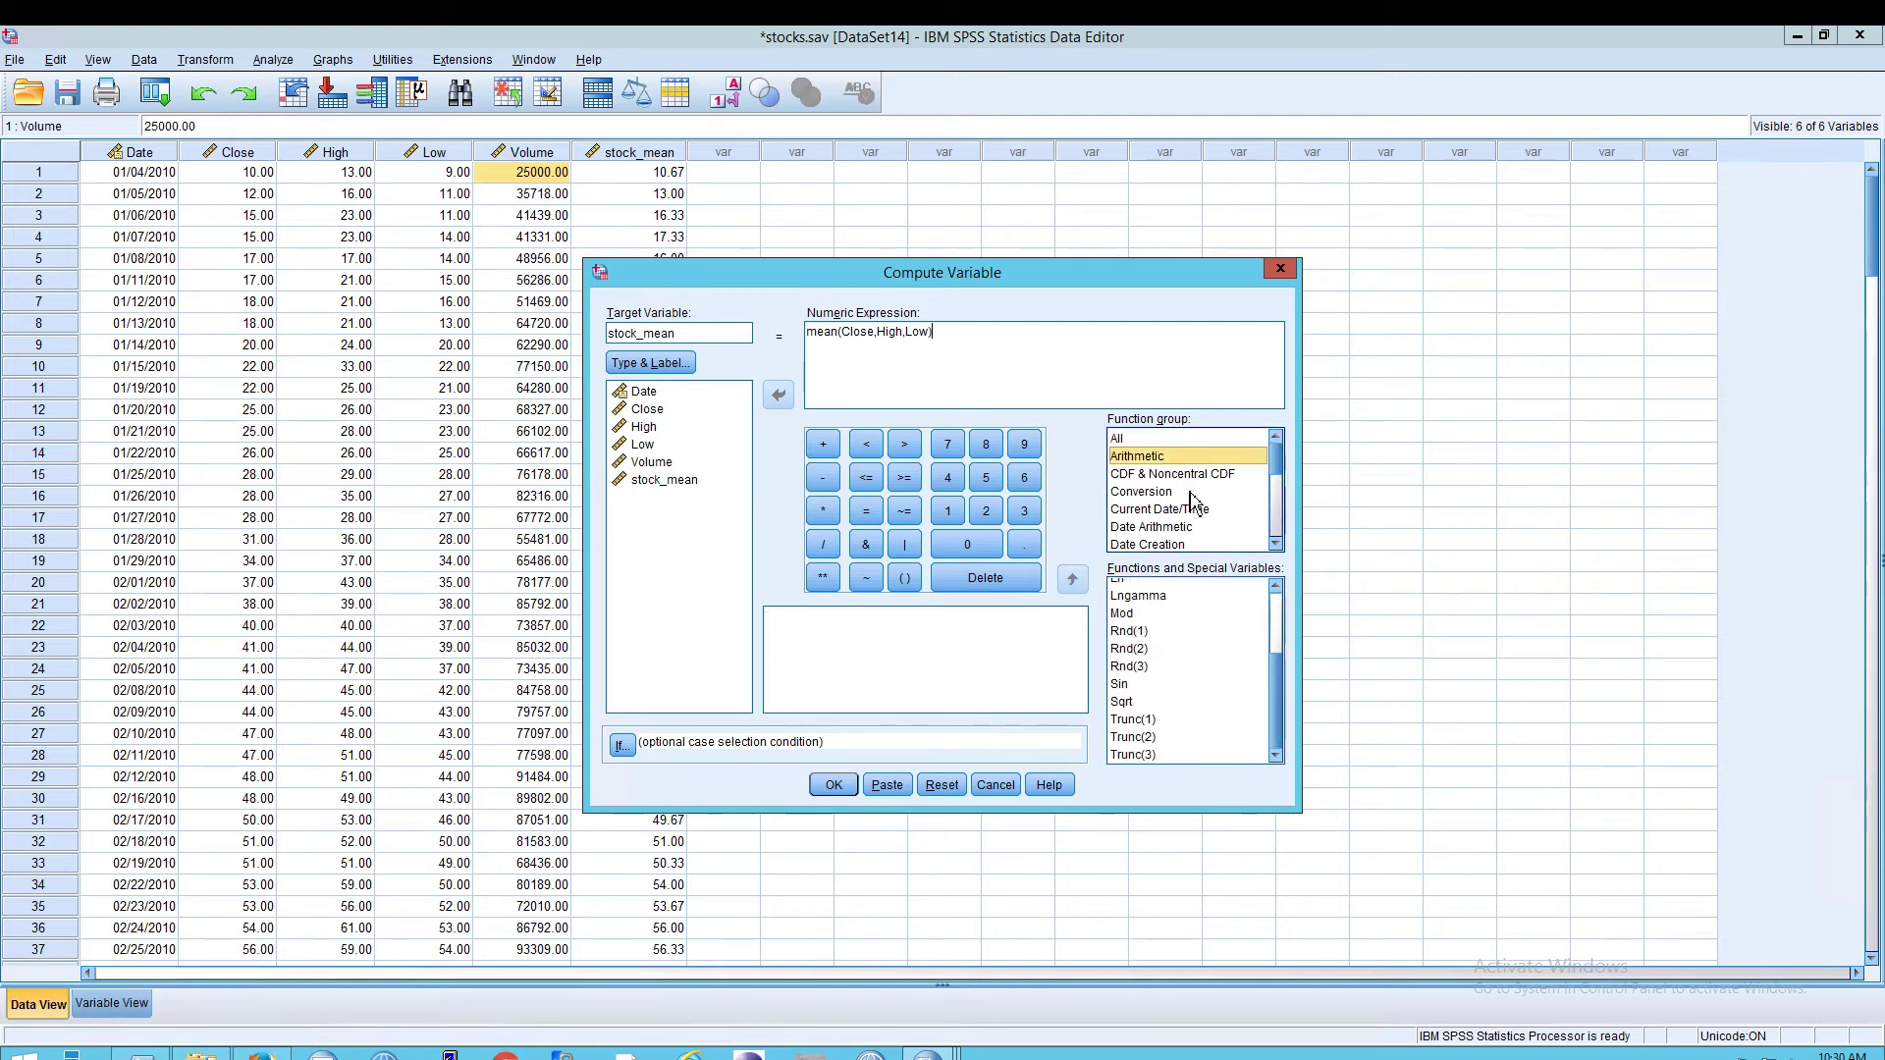
scroll(1197, 511, down, 4)
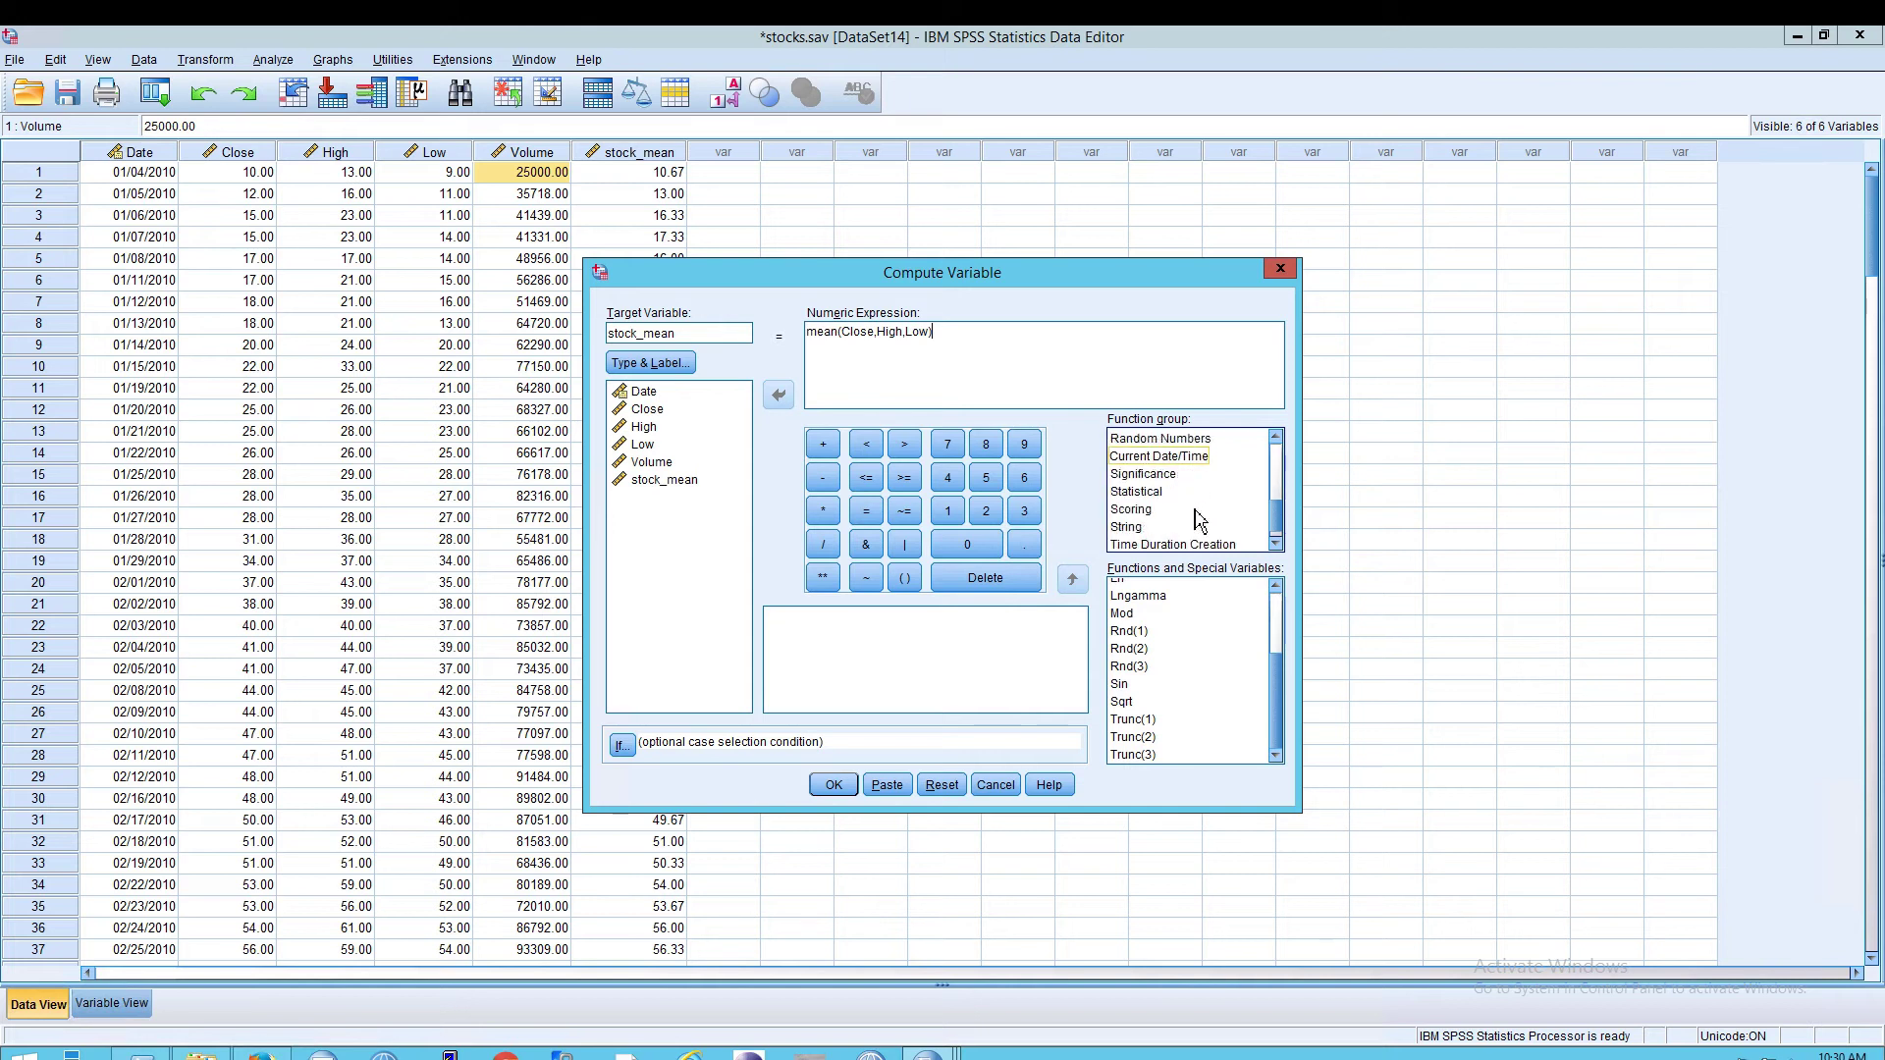
scroll(1197, 521, down, 1)
click(1159, 473)
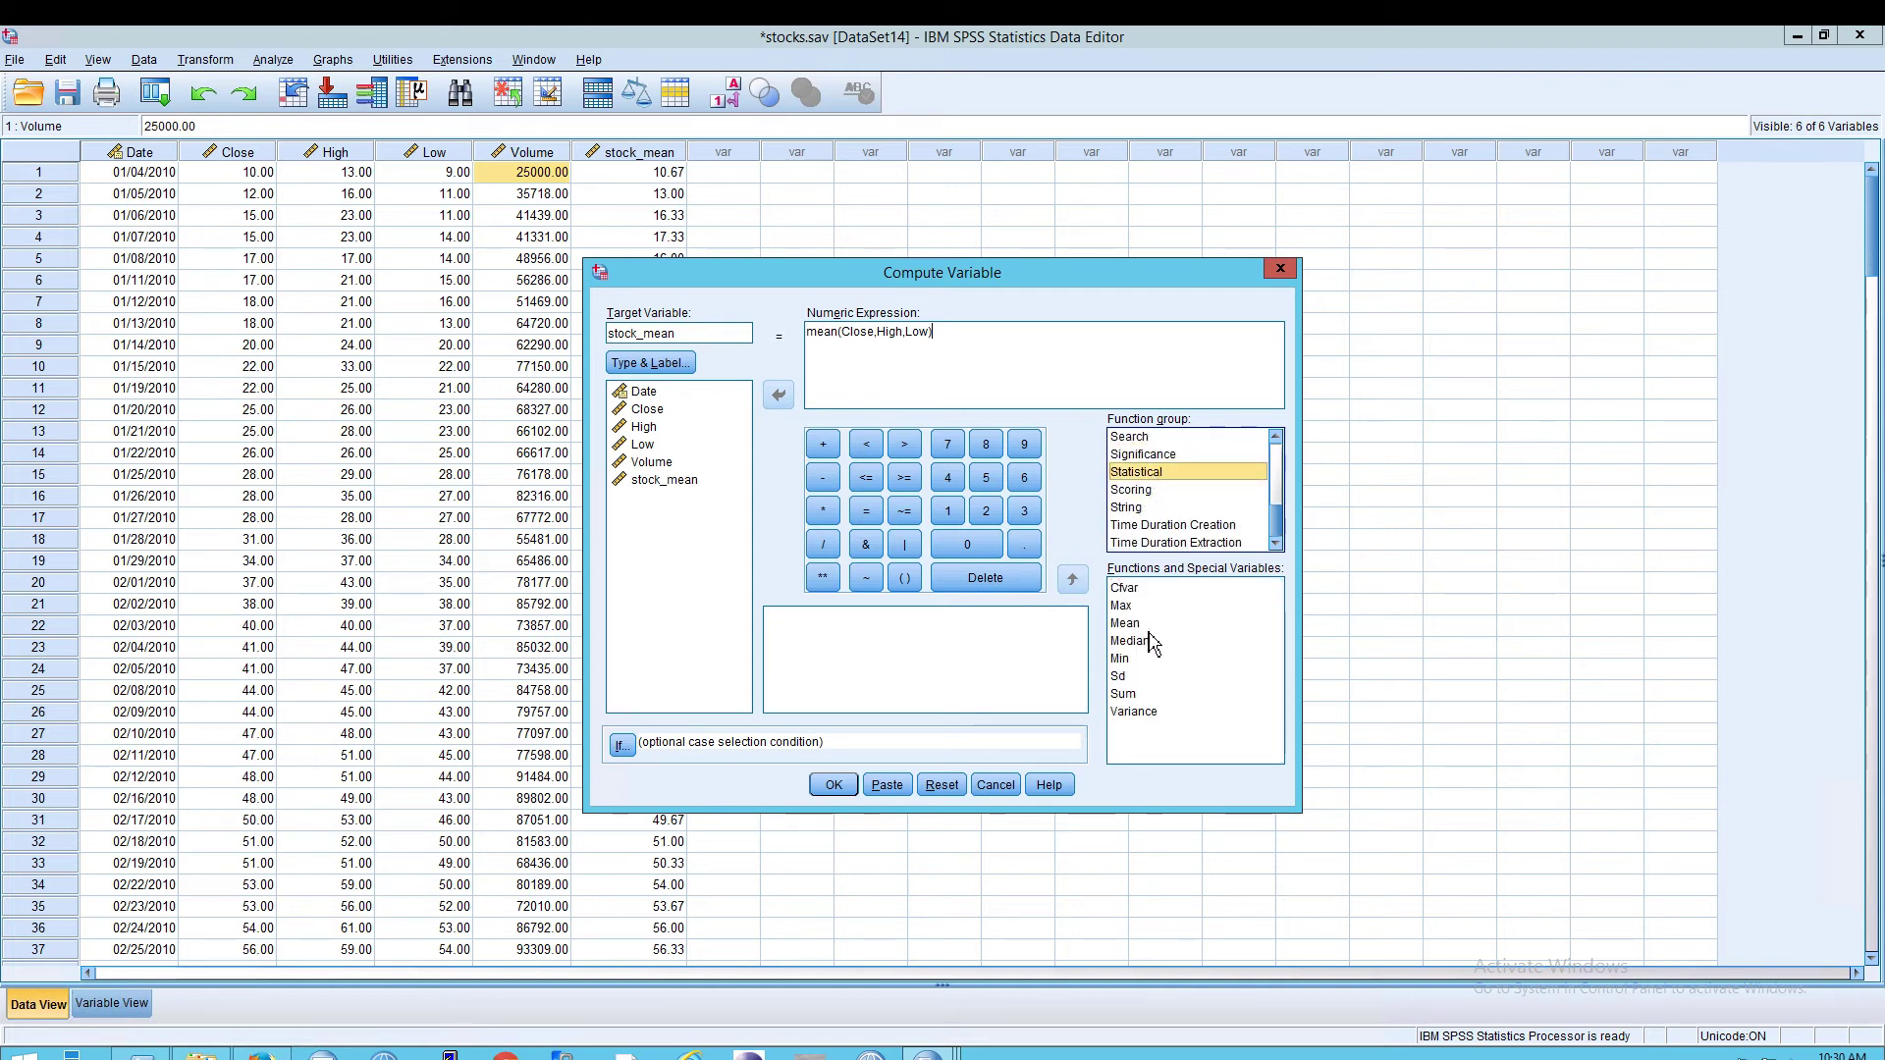
click(1149, 628)
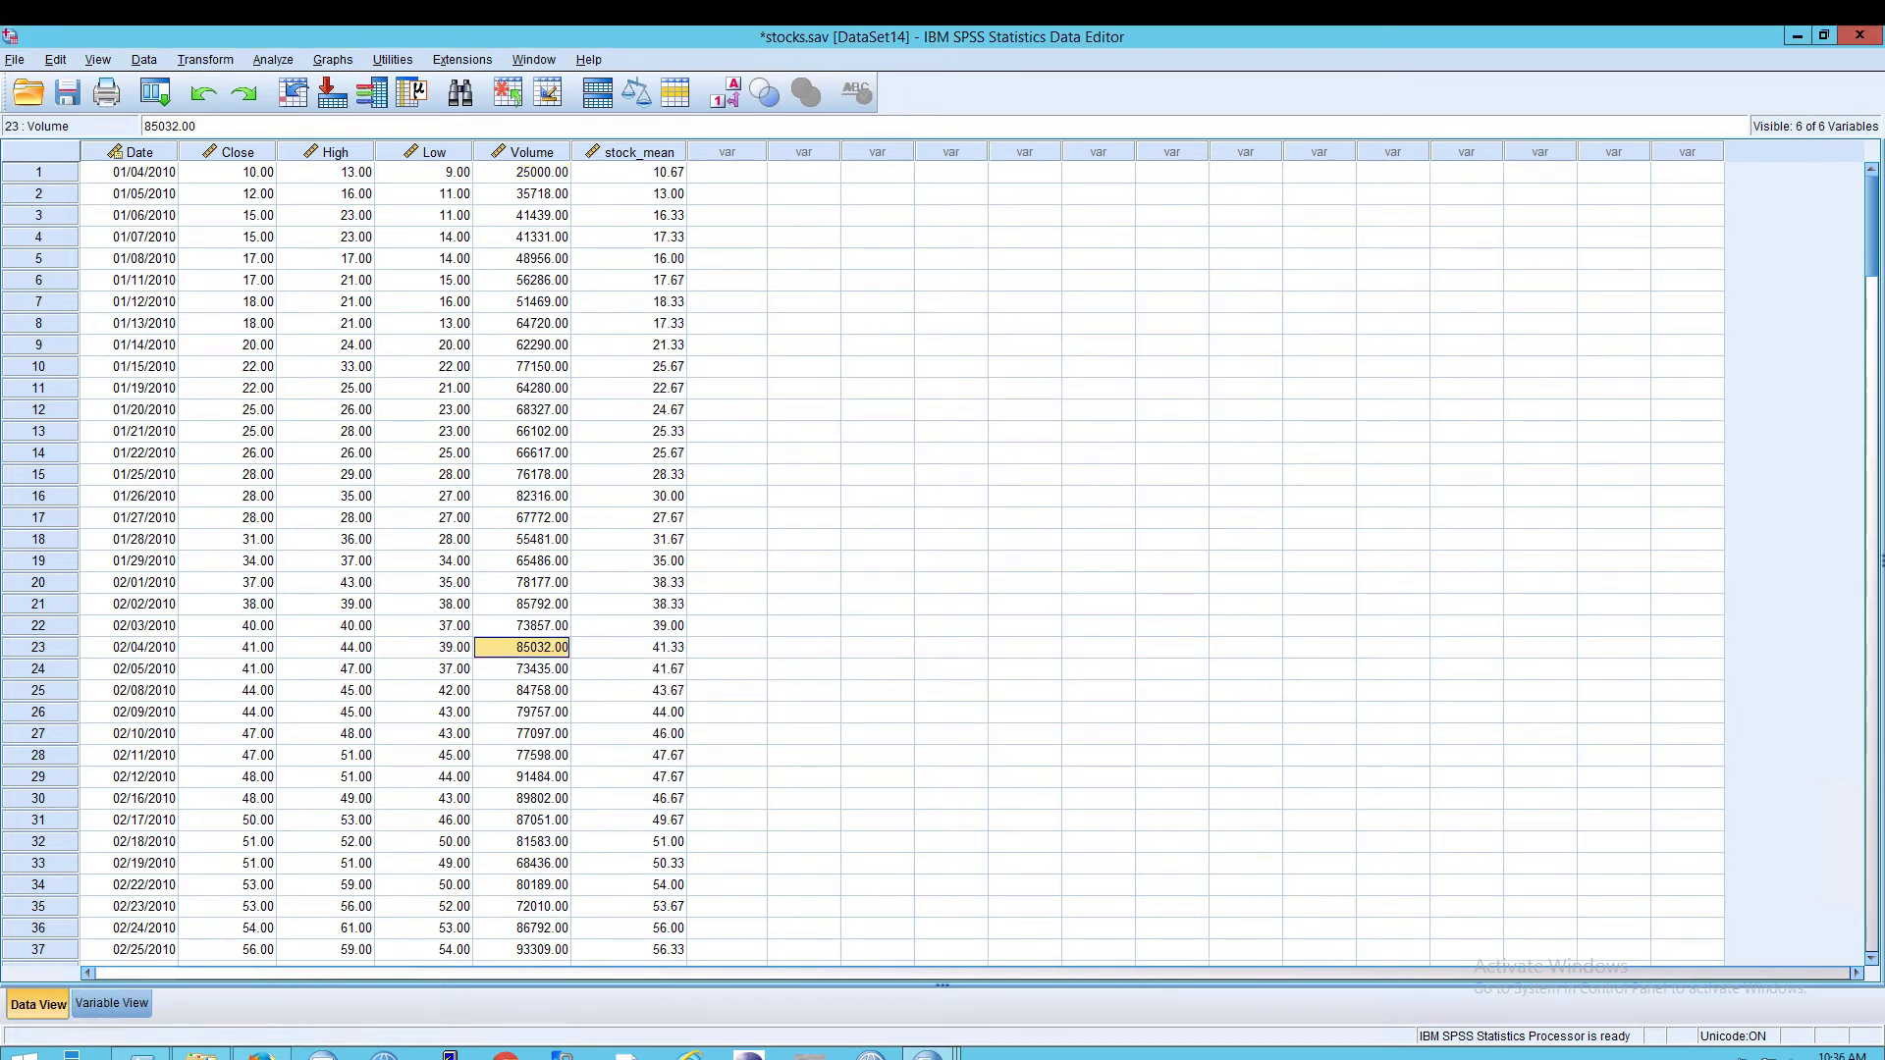
Step: Inspect the Volume values in rows 22 and 23, then open the Transform menu
click(208, 59)
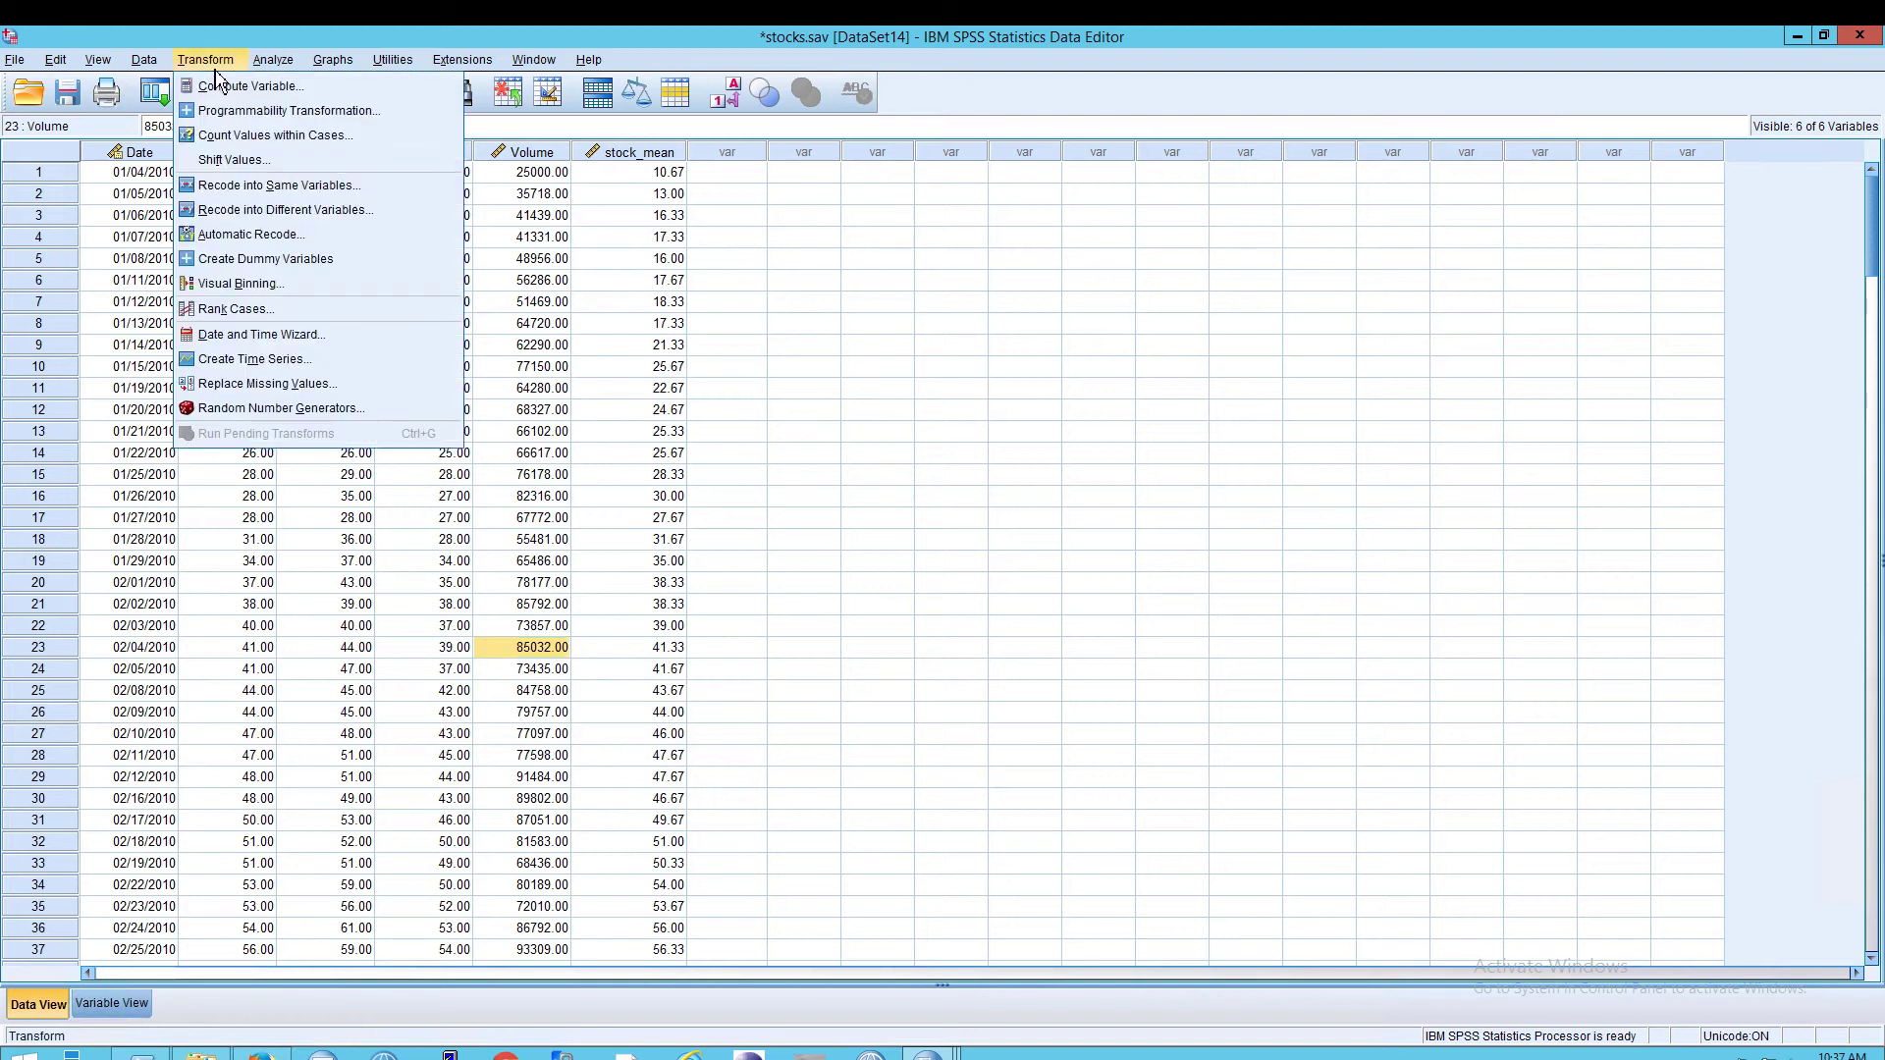
click(332, 59)
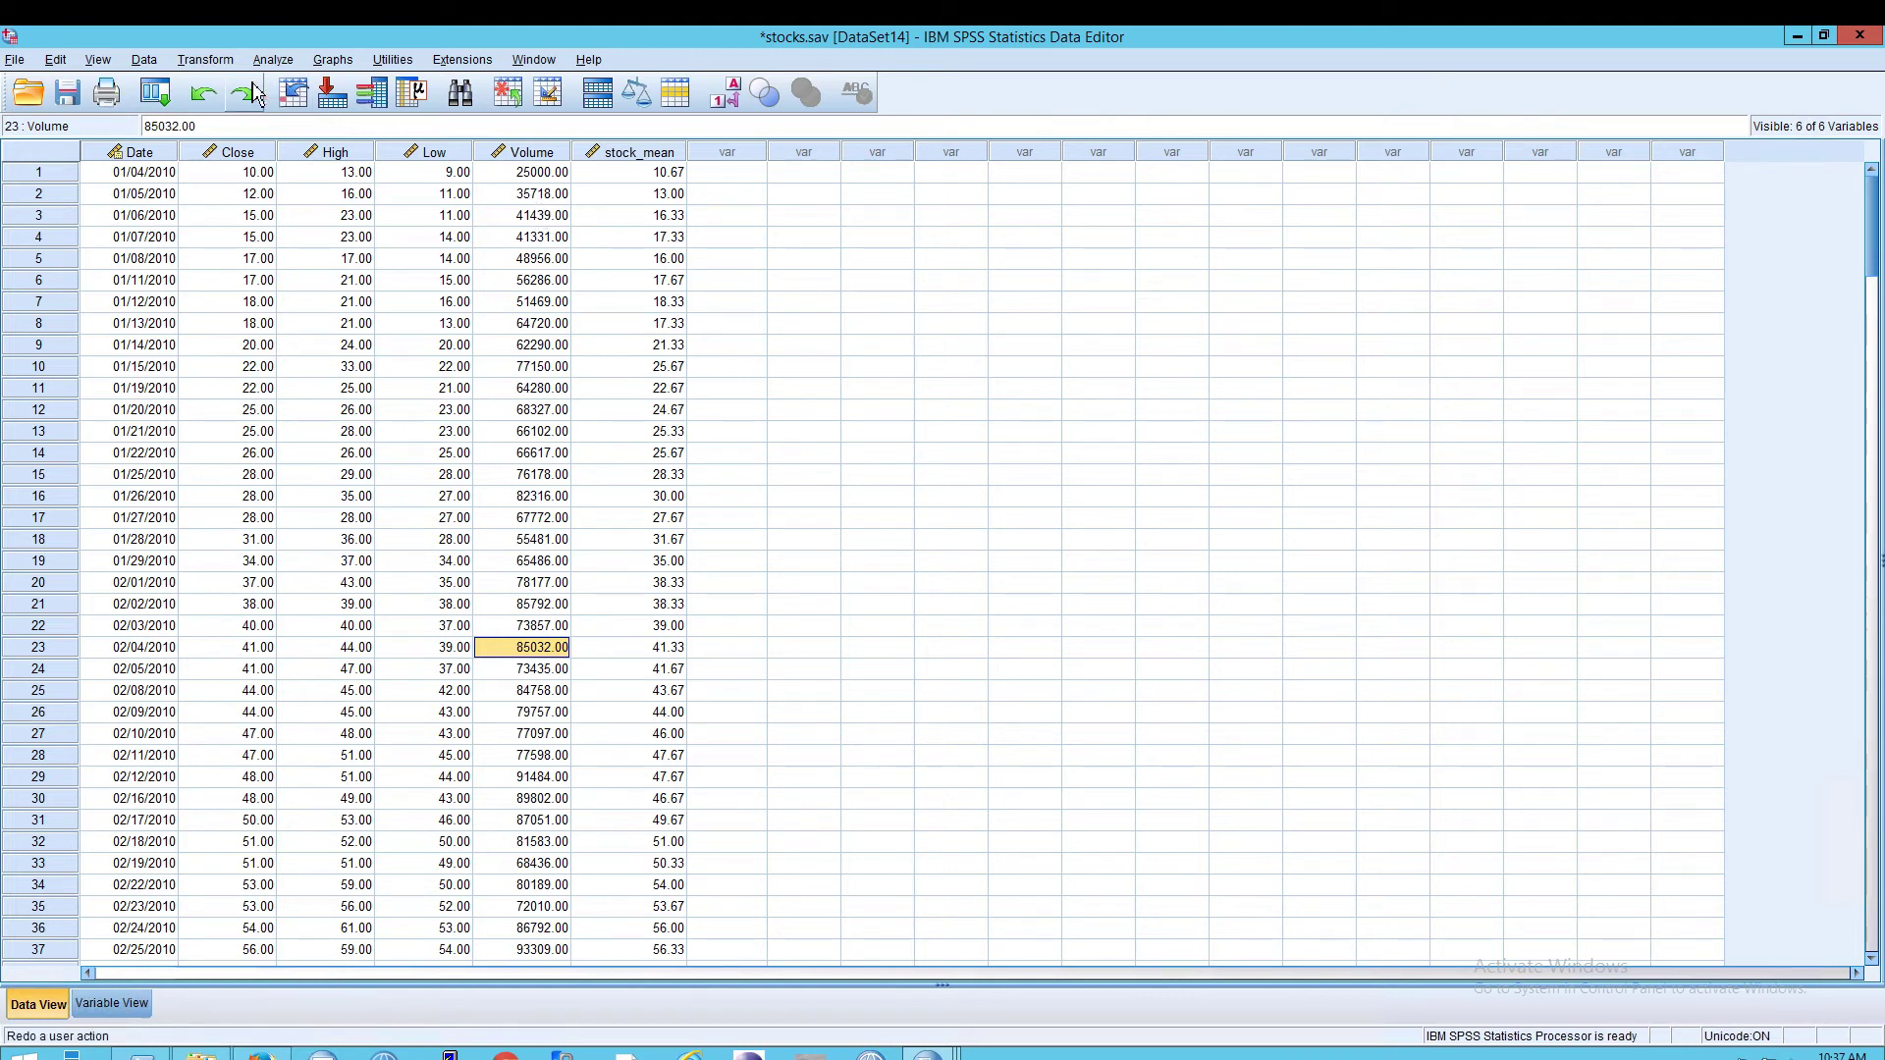
click(205, 59)
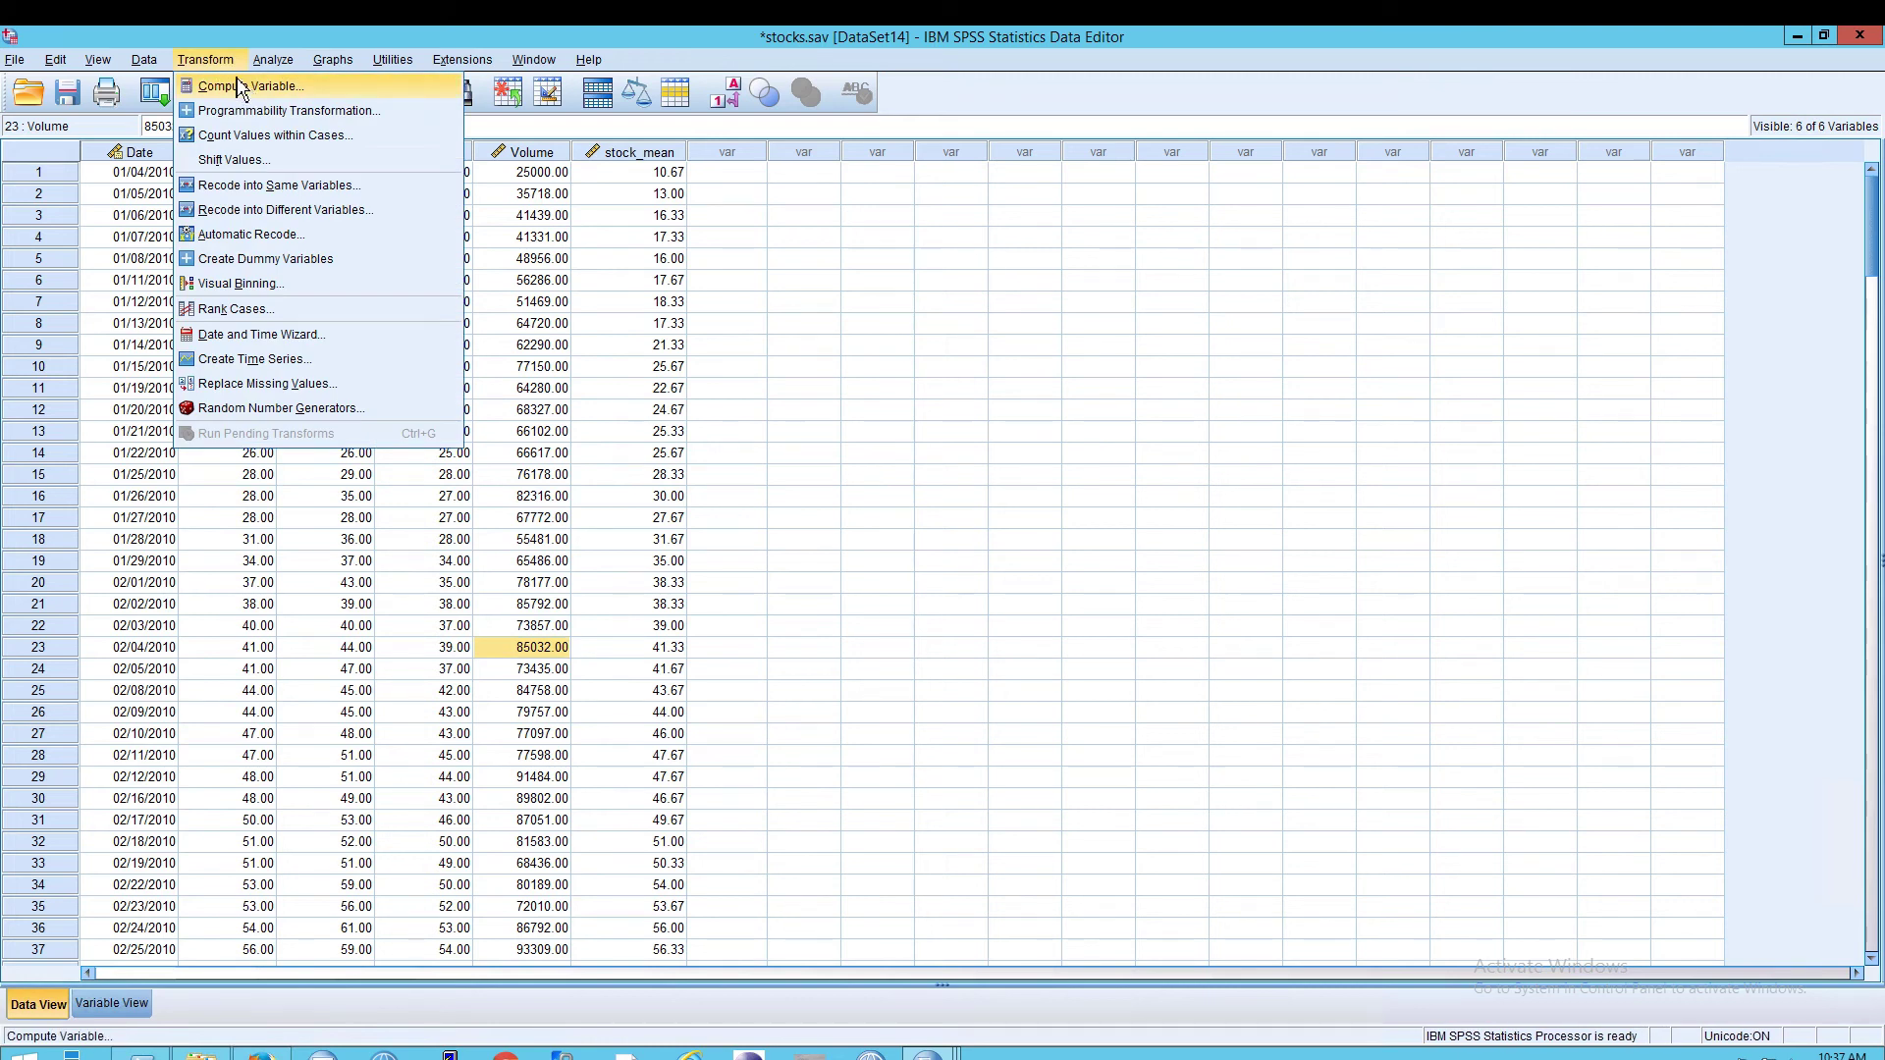
click(232, 65)
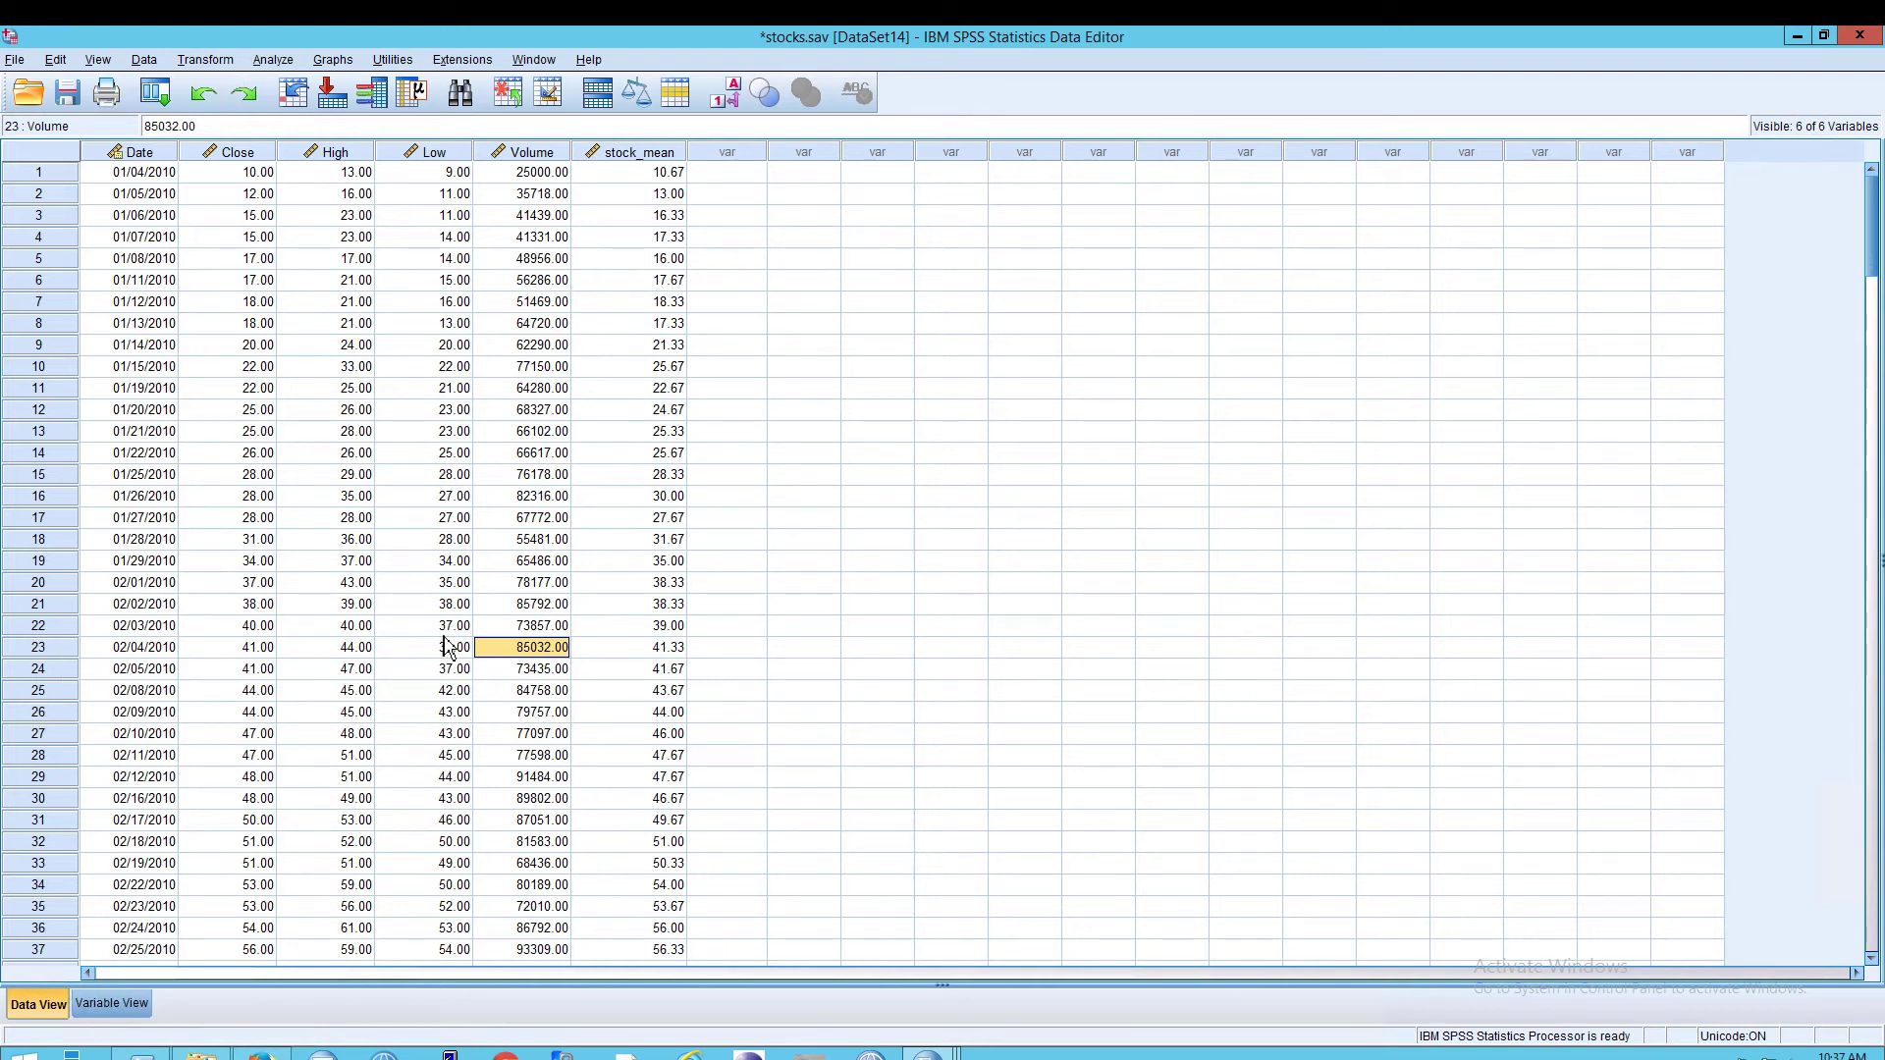
click(543, 628)
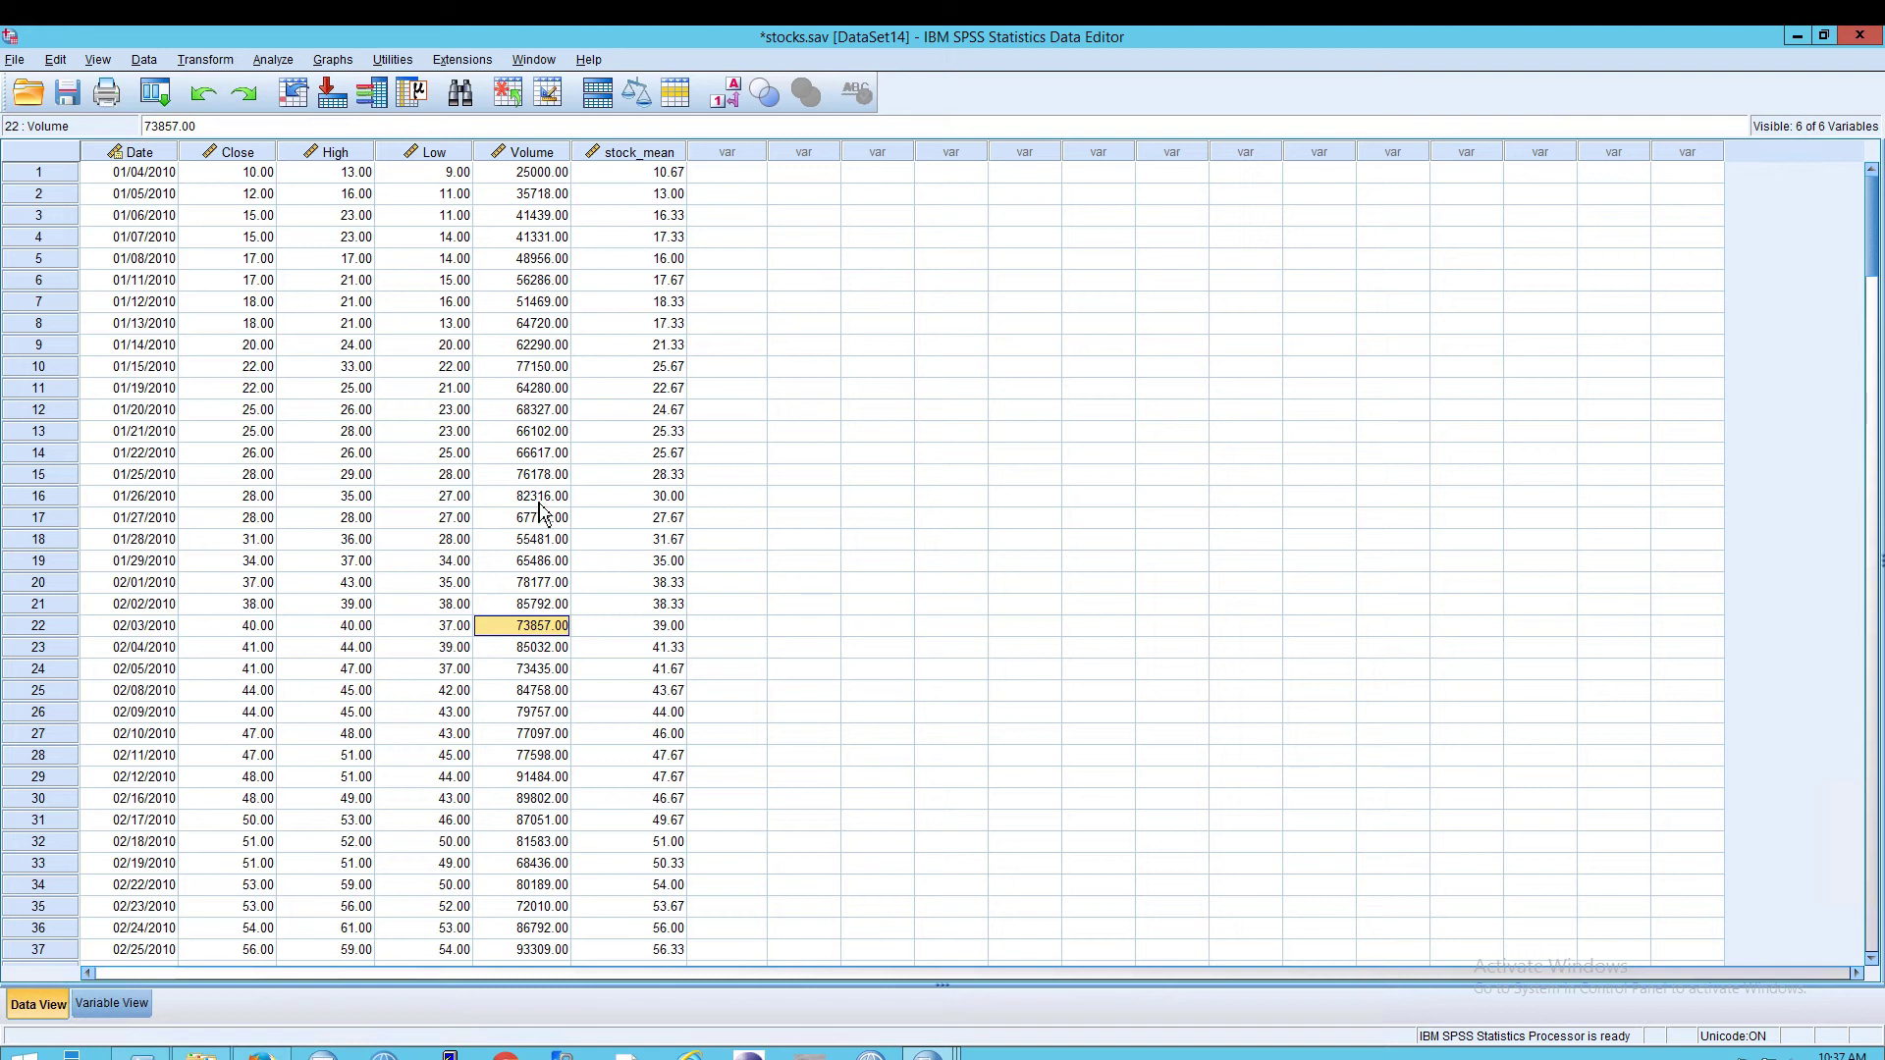
click(546, 656)
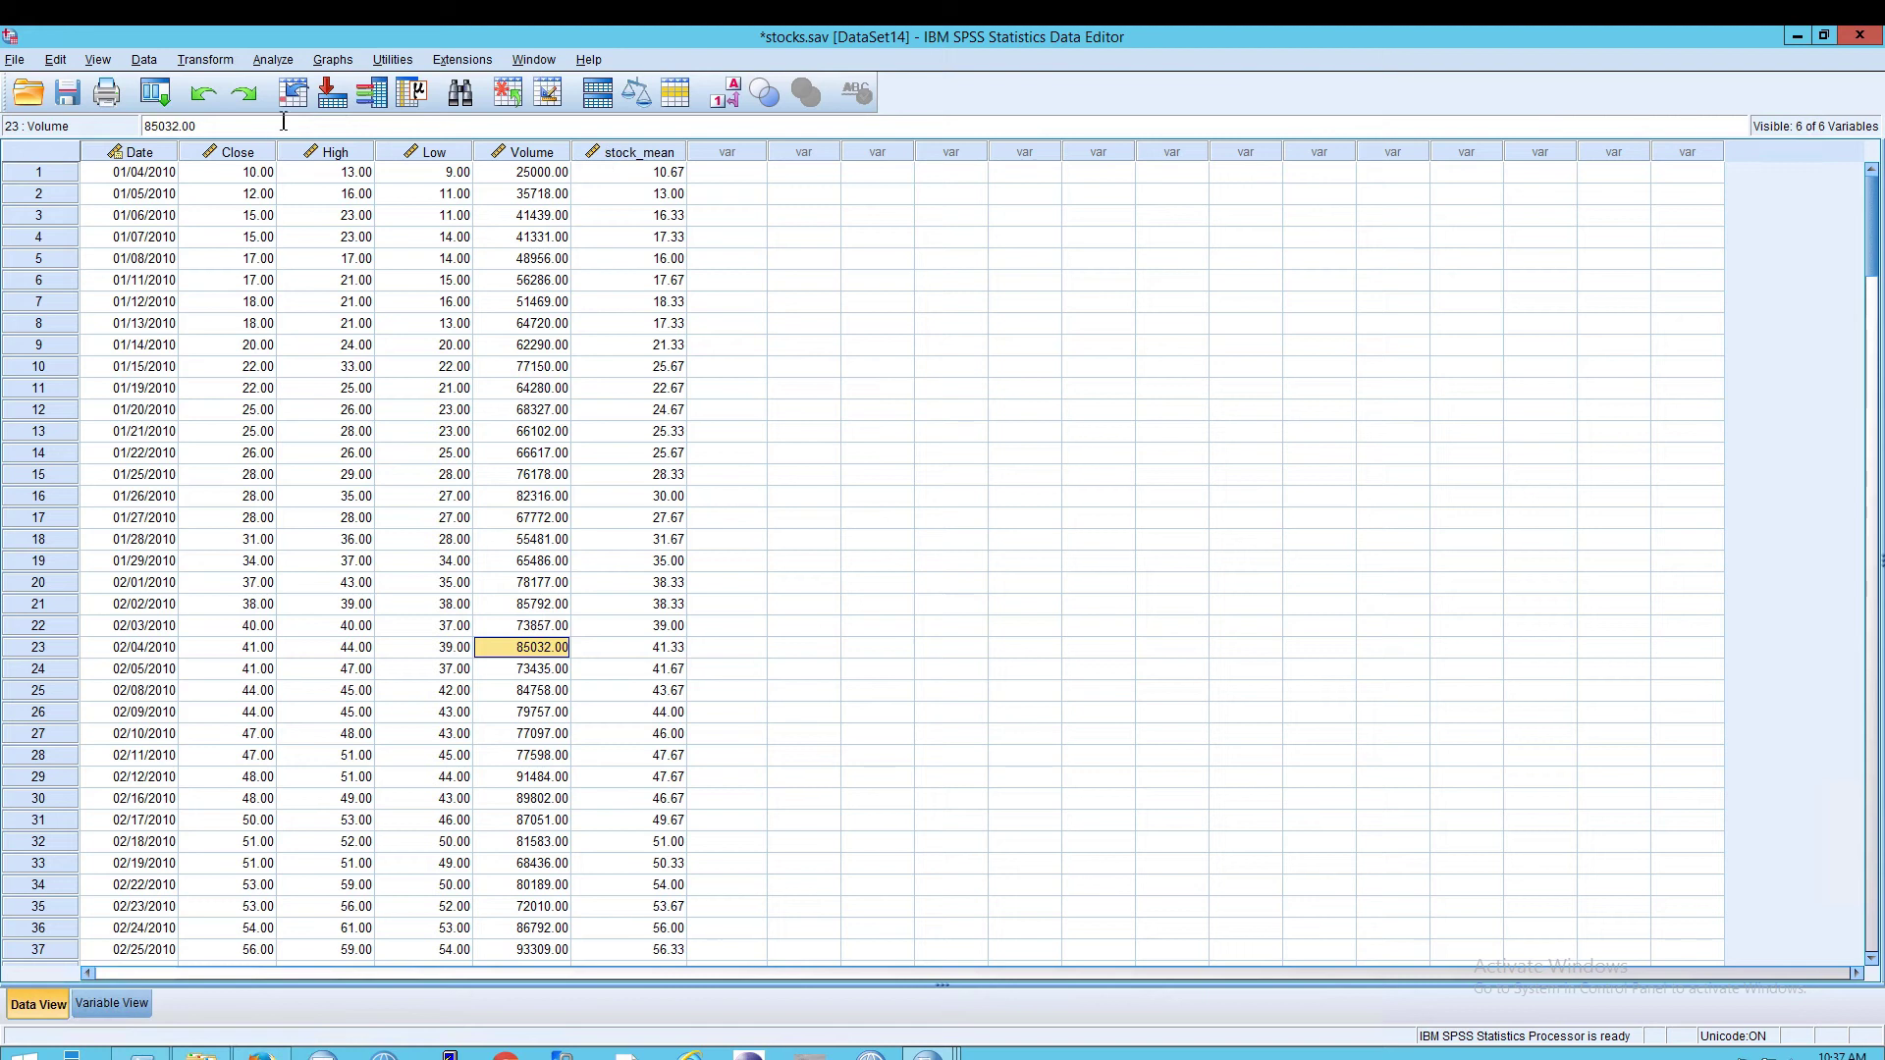
click(209, 61)
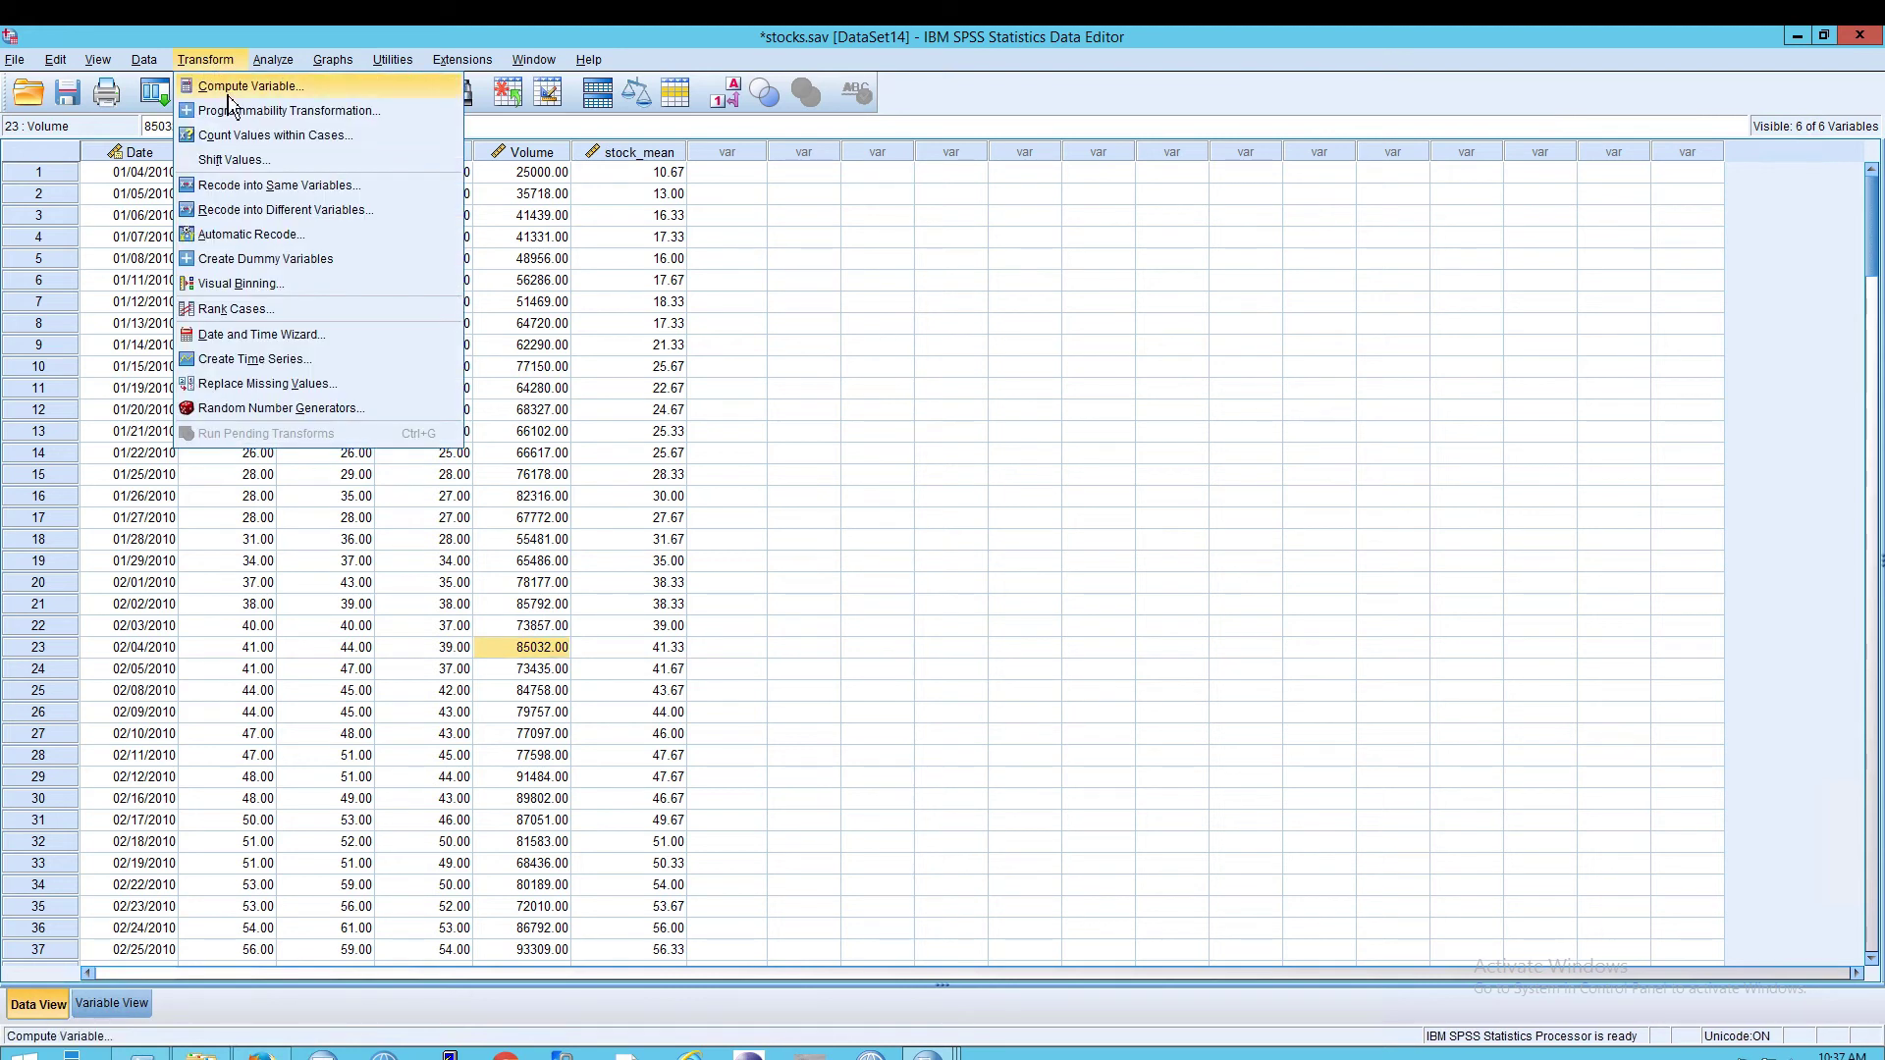
Step: Define target variable busy, computed only for cases where Volume > 80000
click(236, 88)
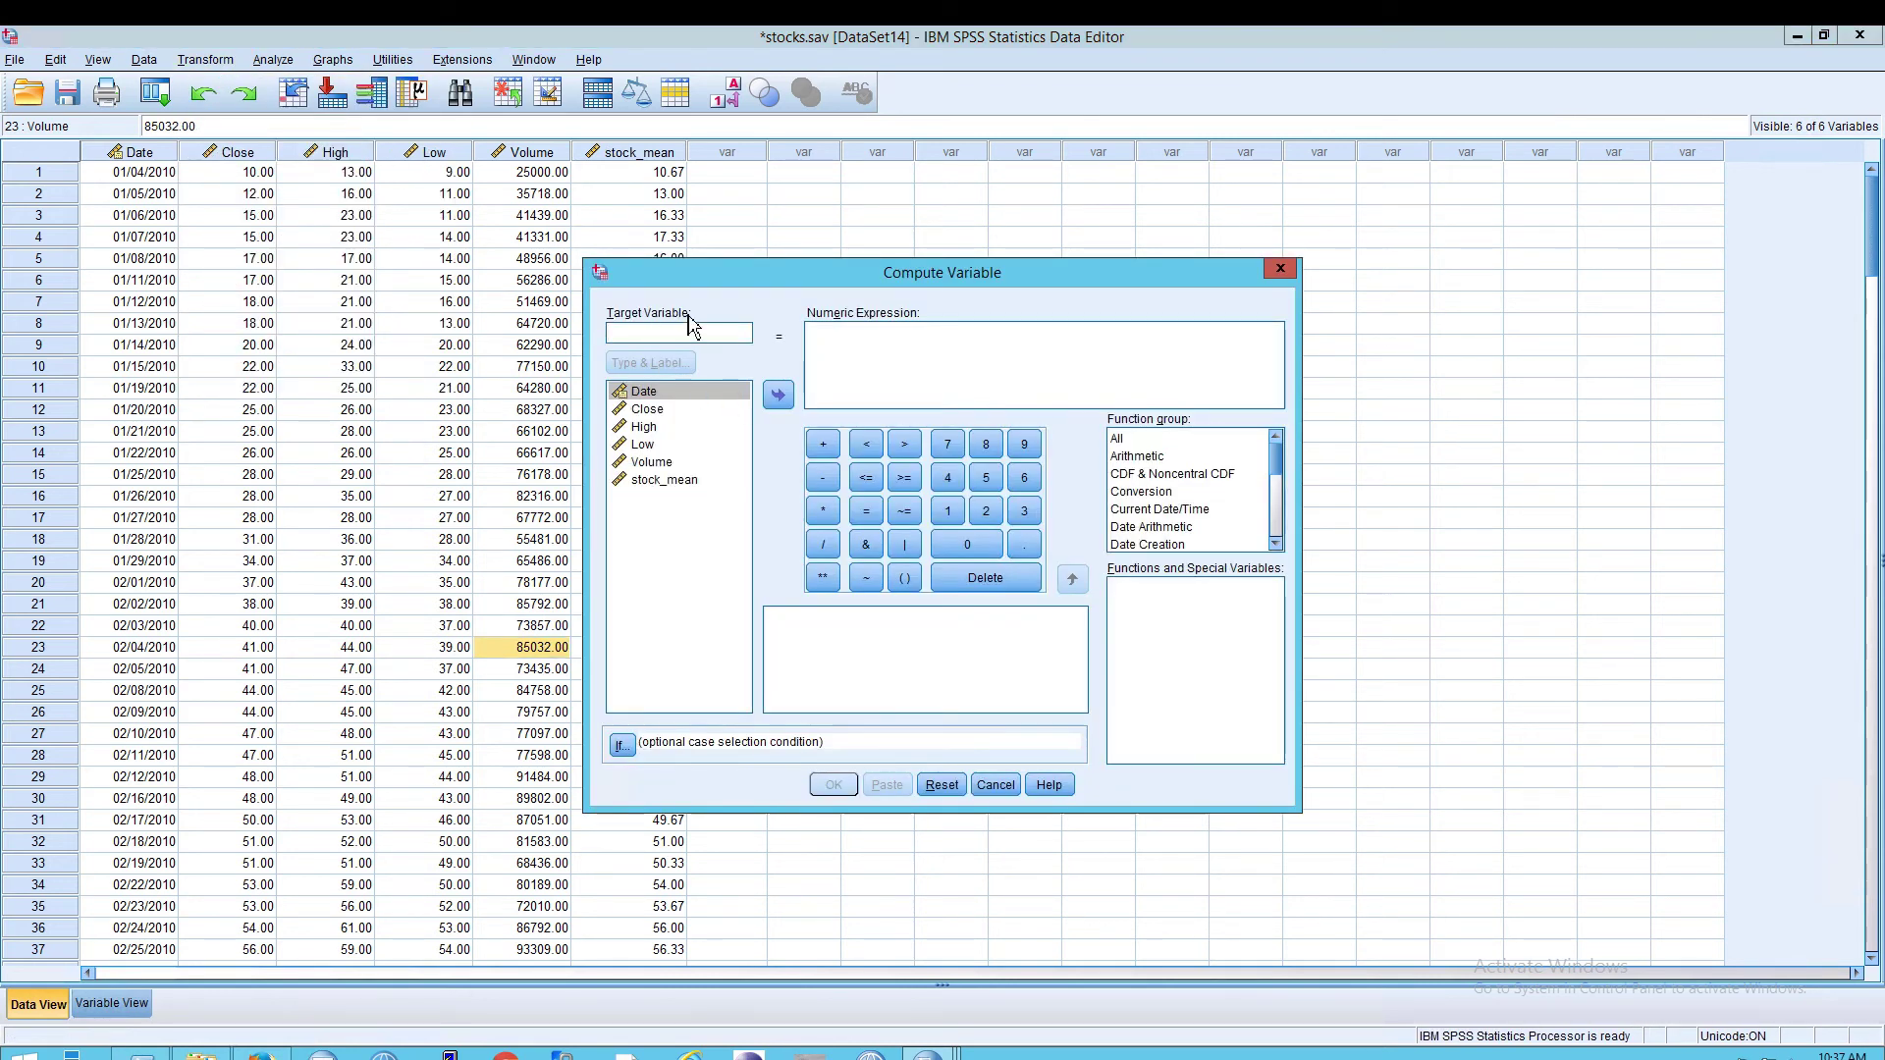
text(busy)
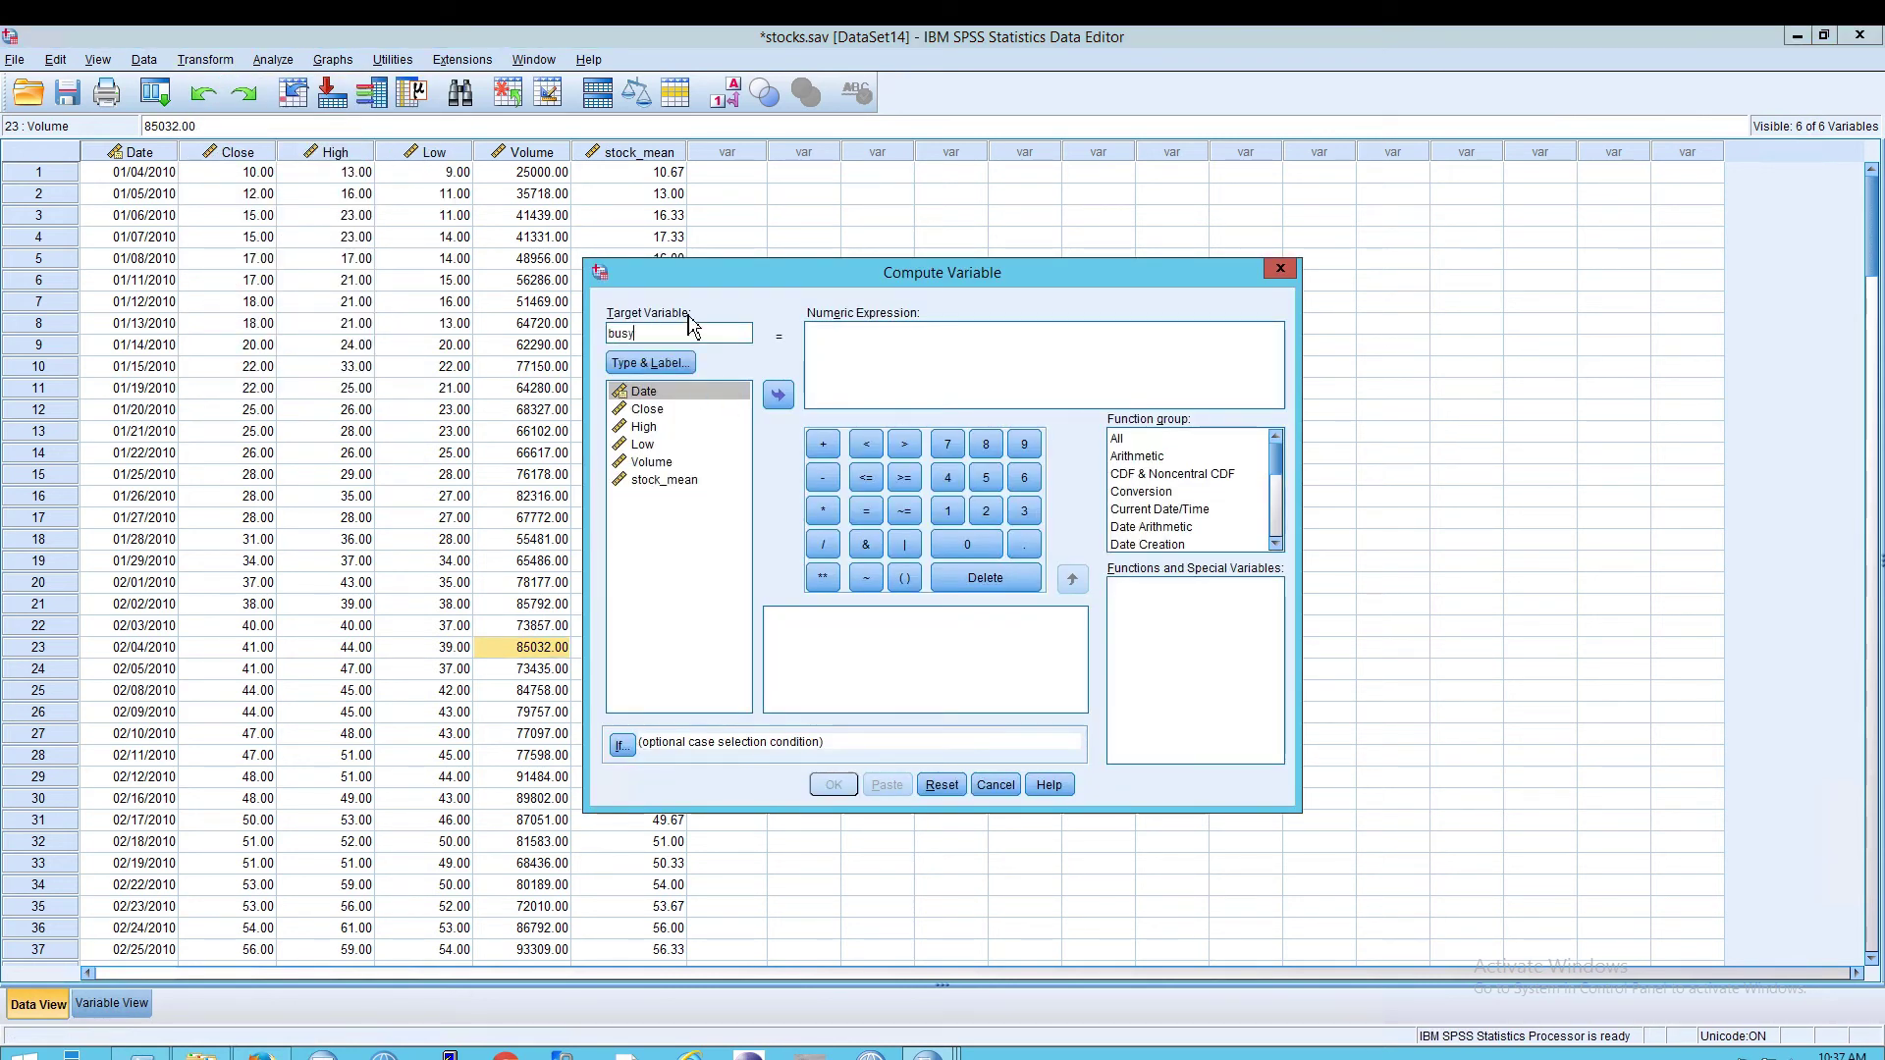
click(623, 746)
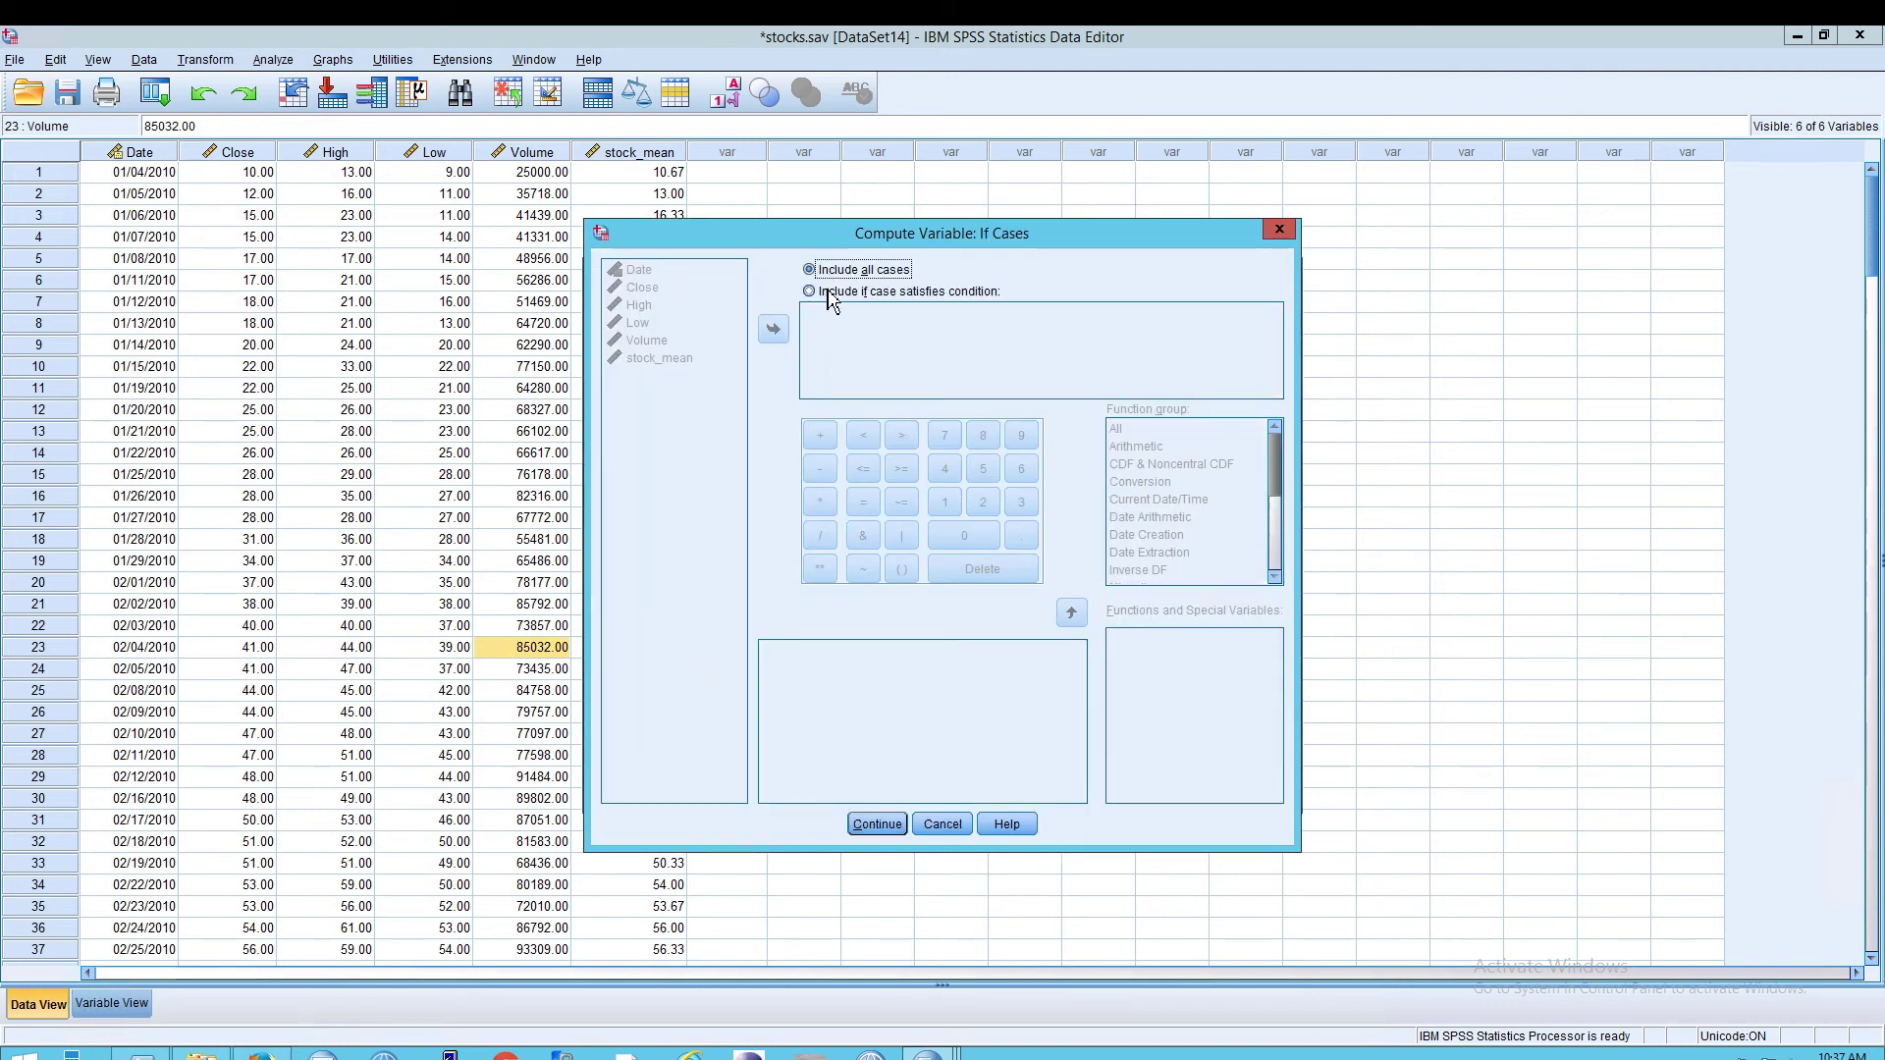
click(827, 291)
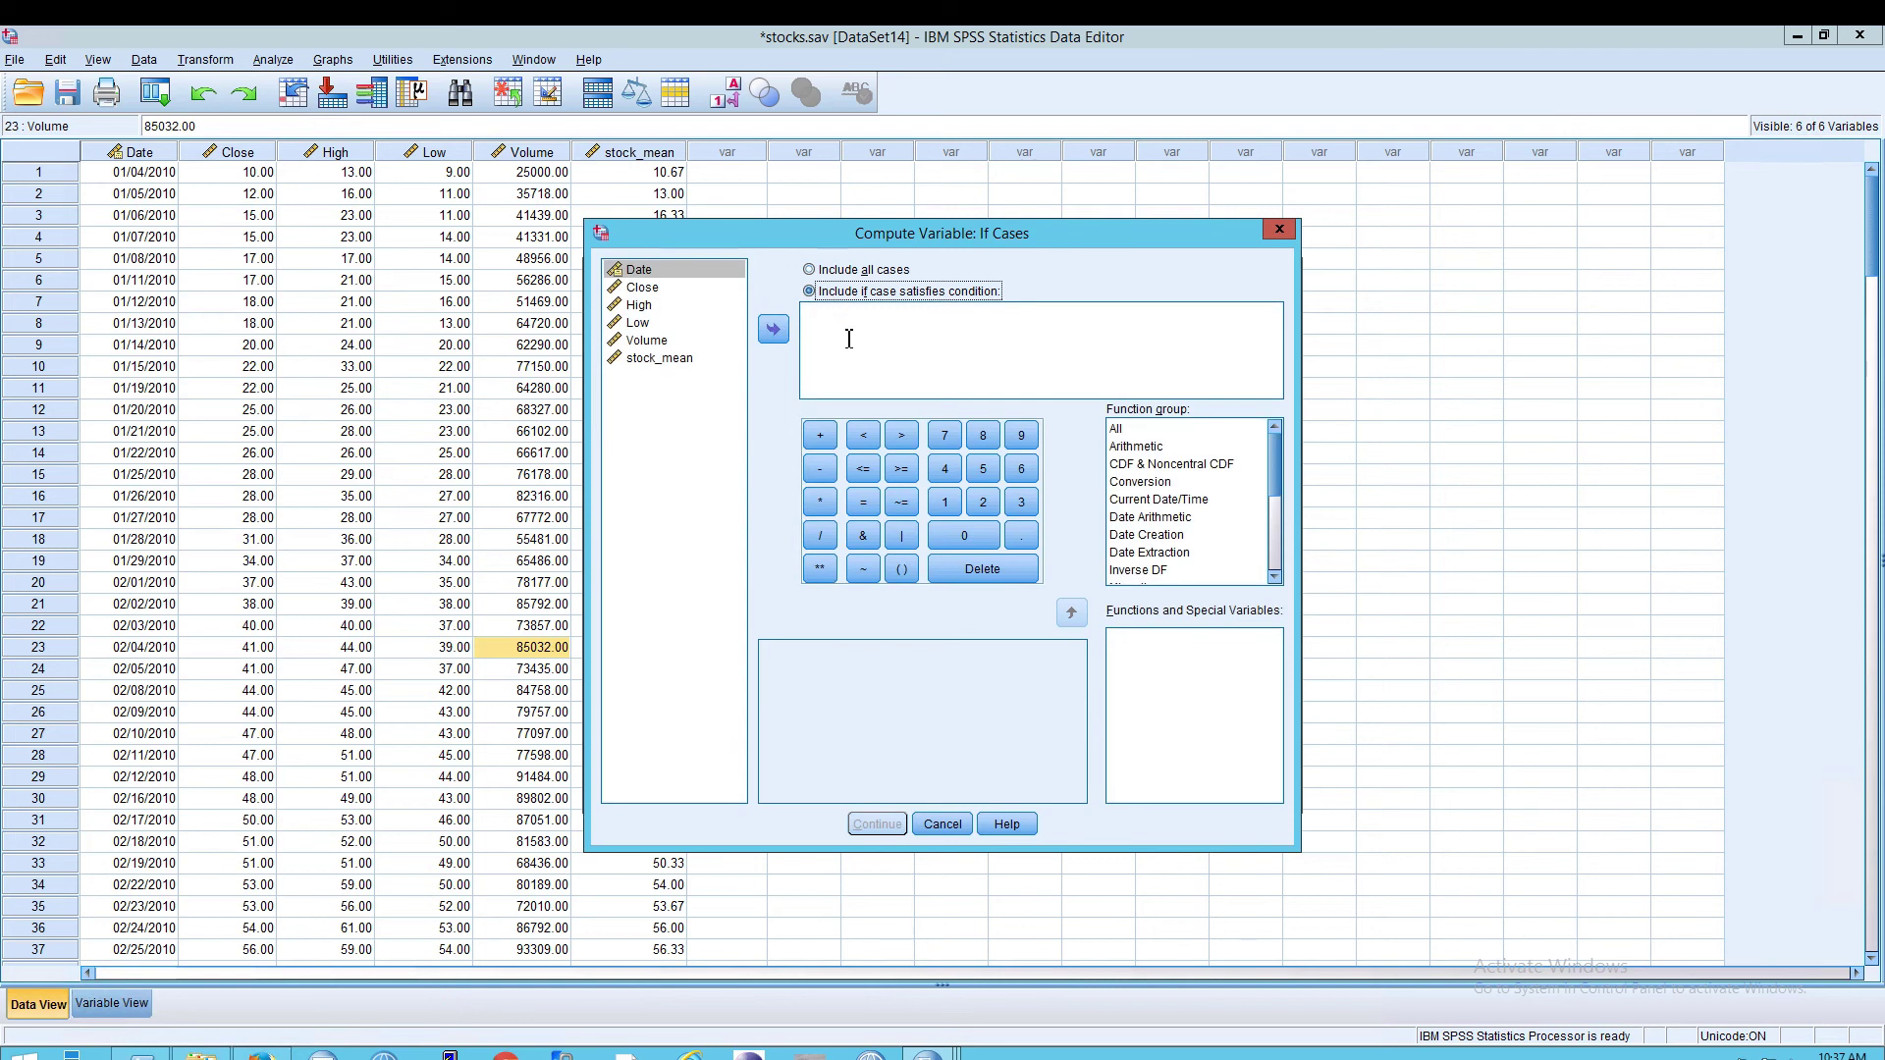
click(687, 340)
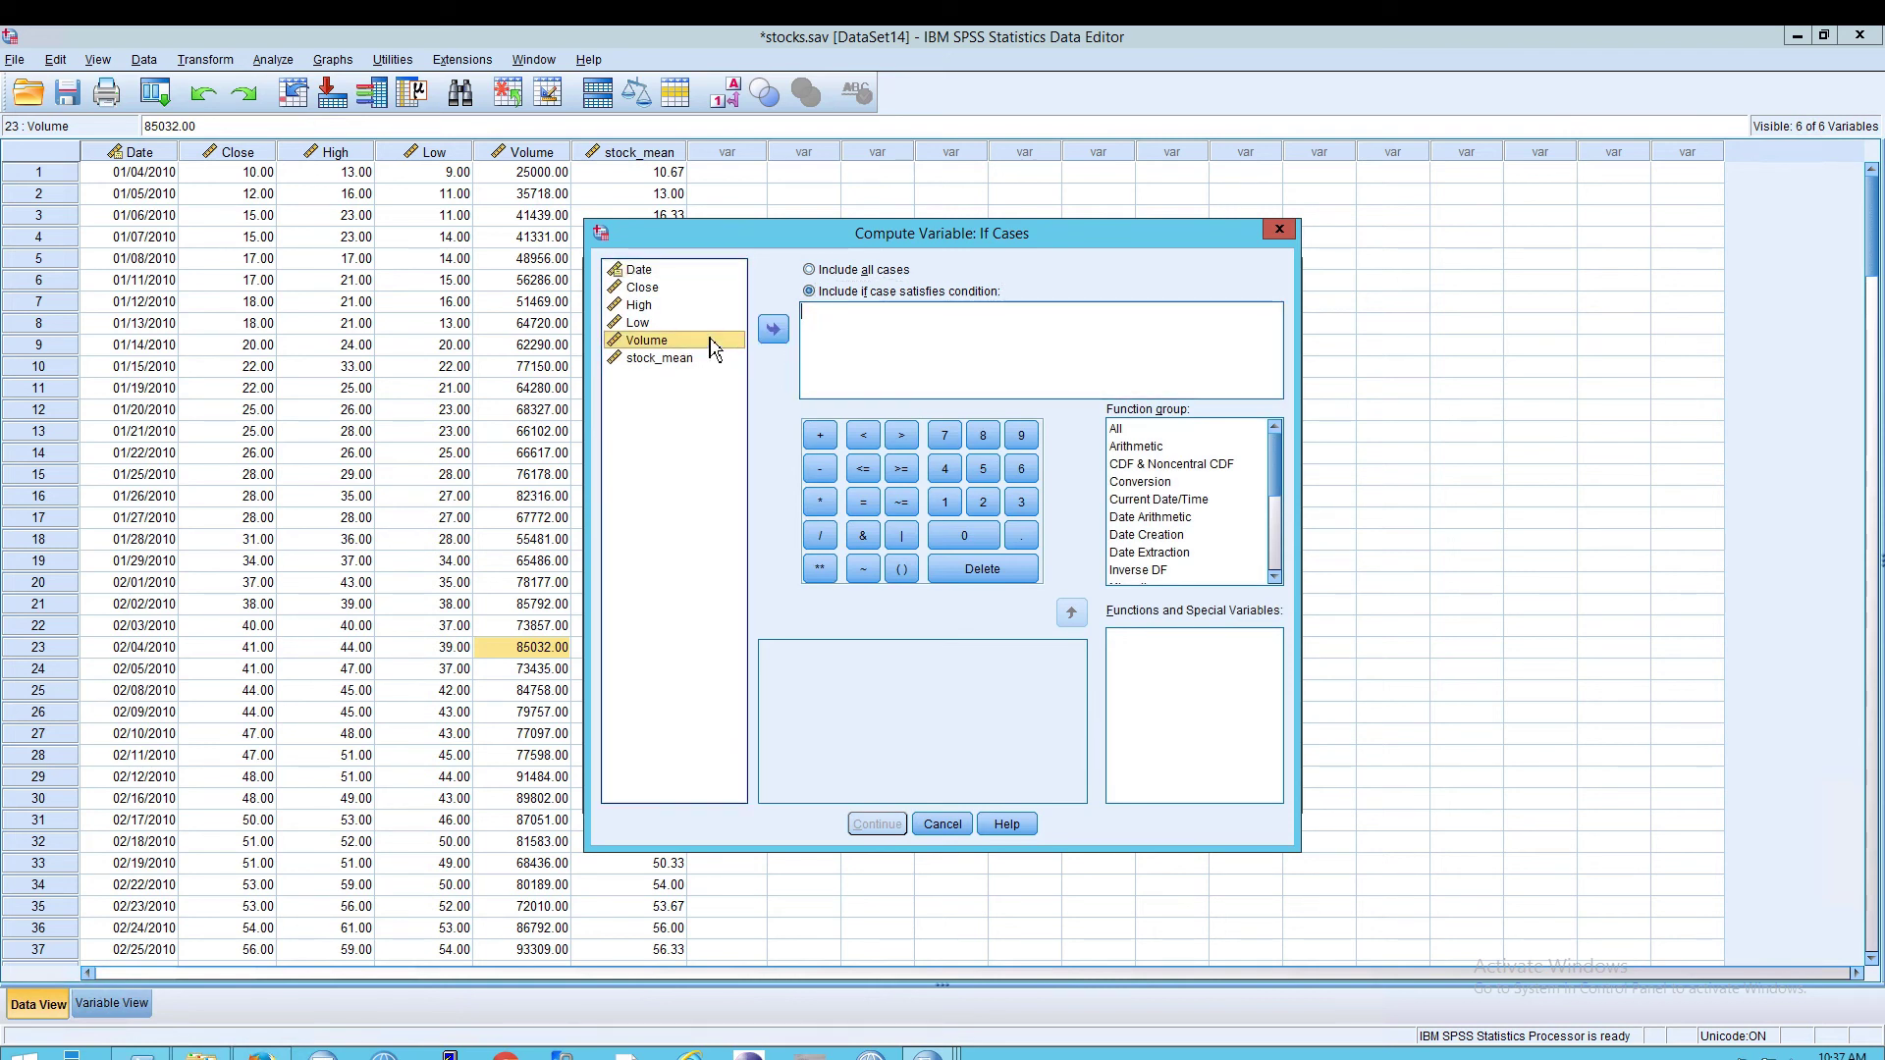
click(773, 329)
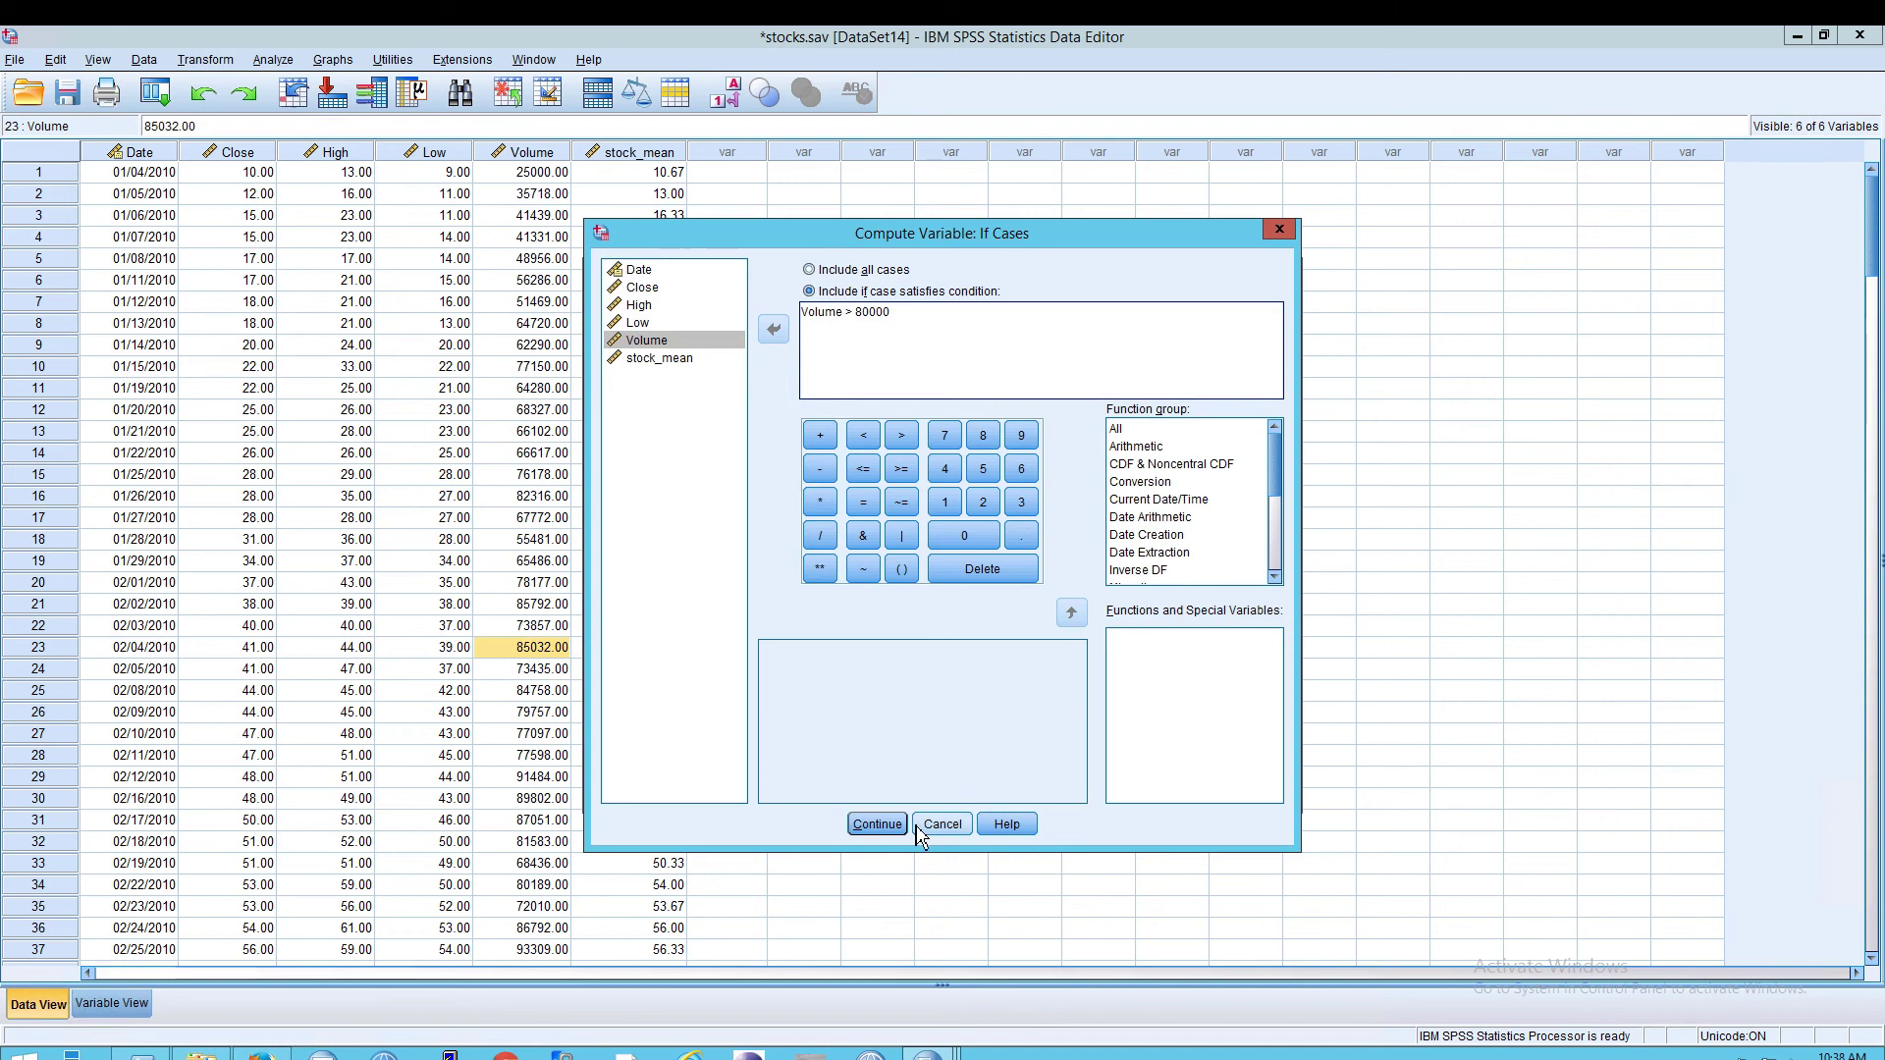
click(877, 825)
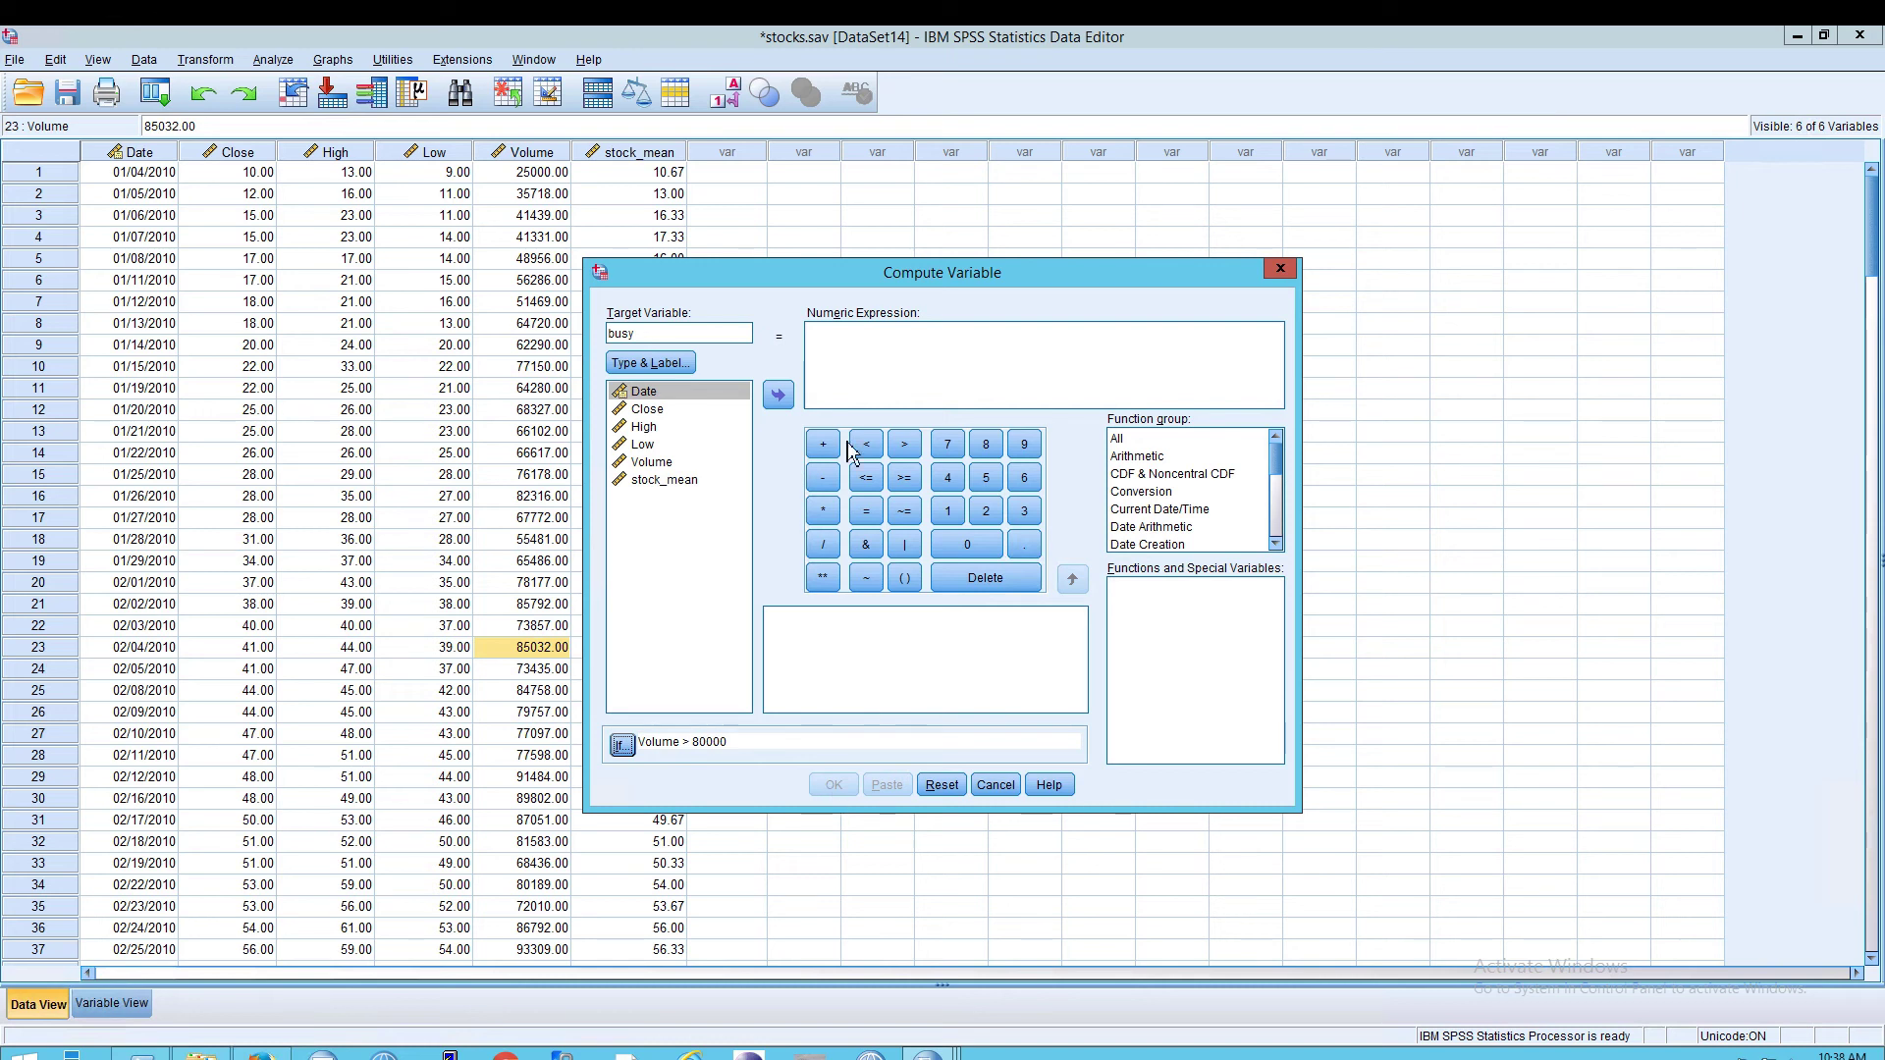
Step: Clear the numeric expression box for busy, testing a few trial entries
click(923, 351)
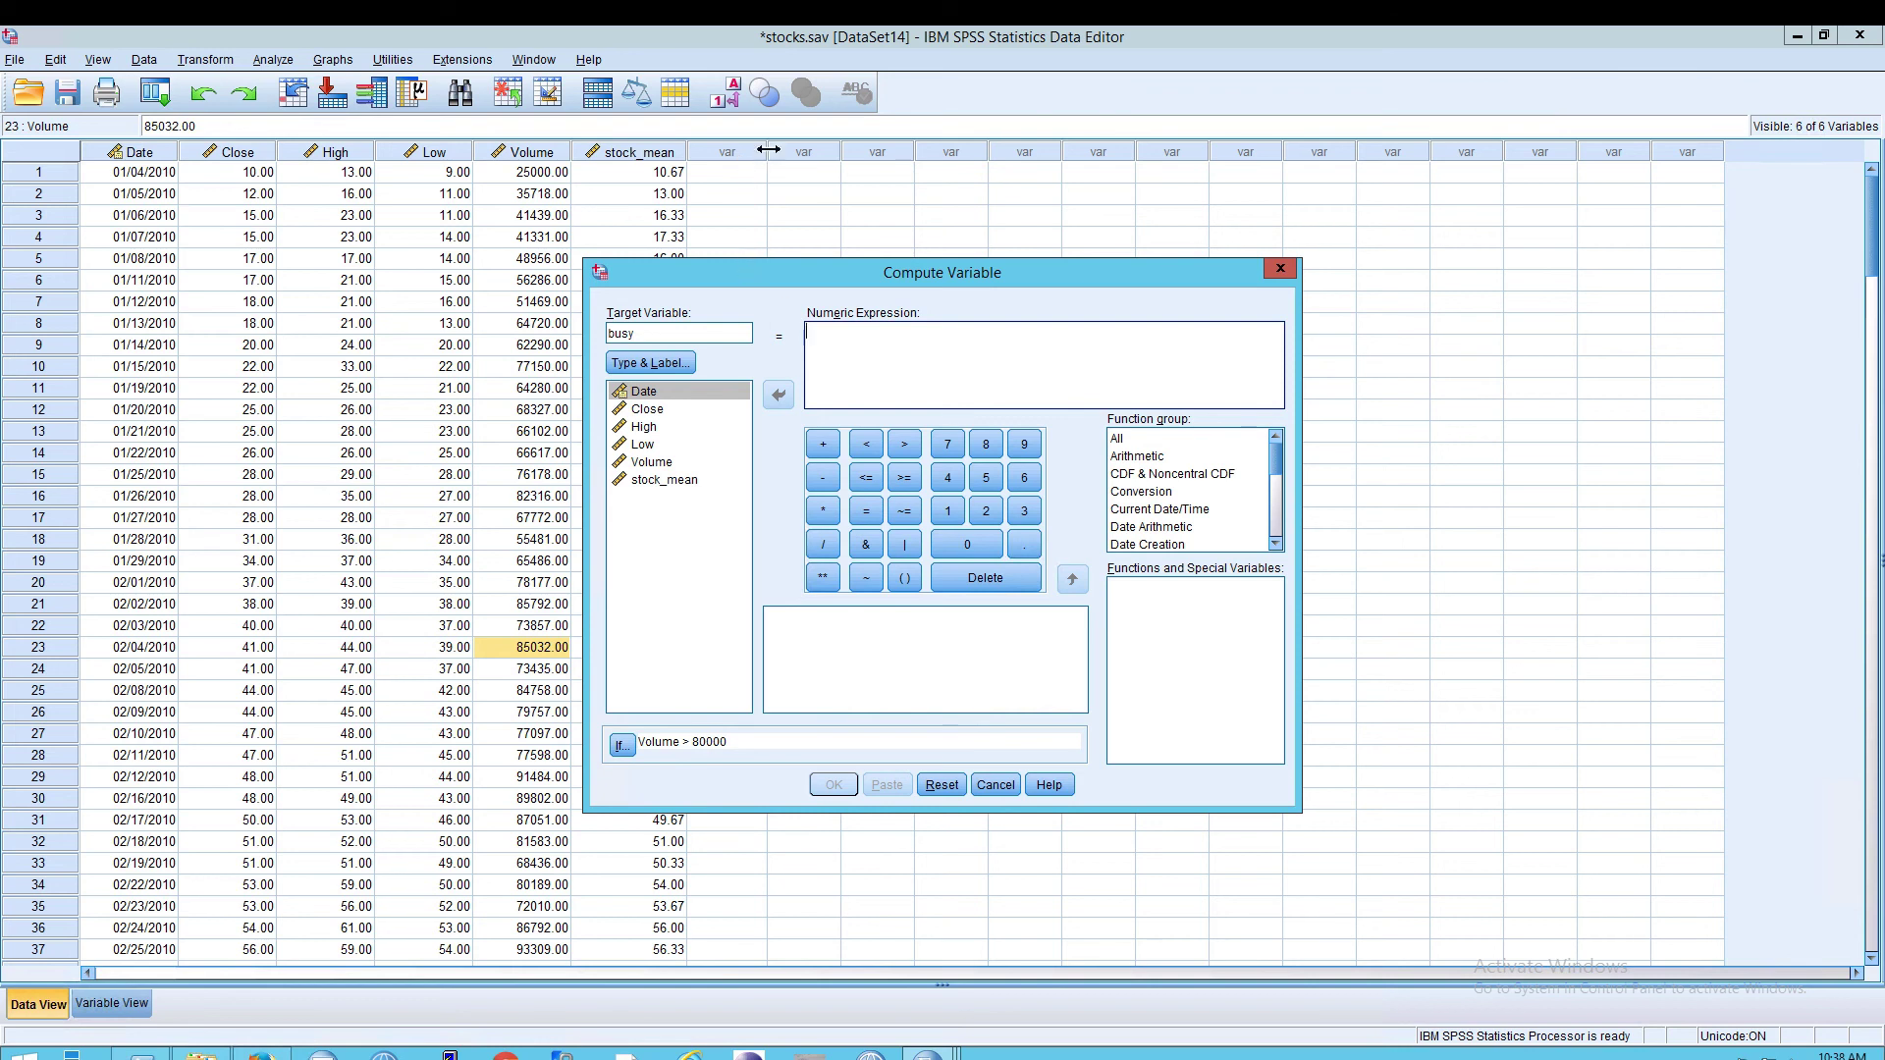
drag(699, 337, 614, 344)
key(ctrl+c)
click(832, 350)
key(ctrl+v)
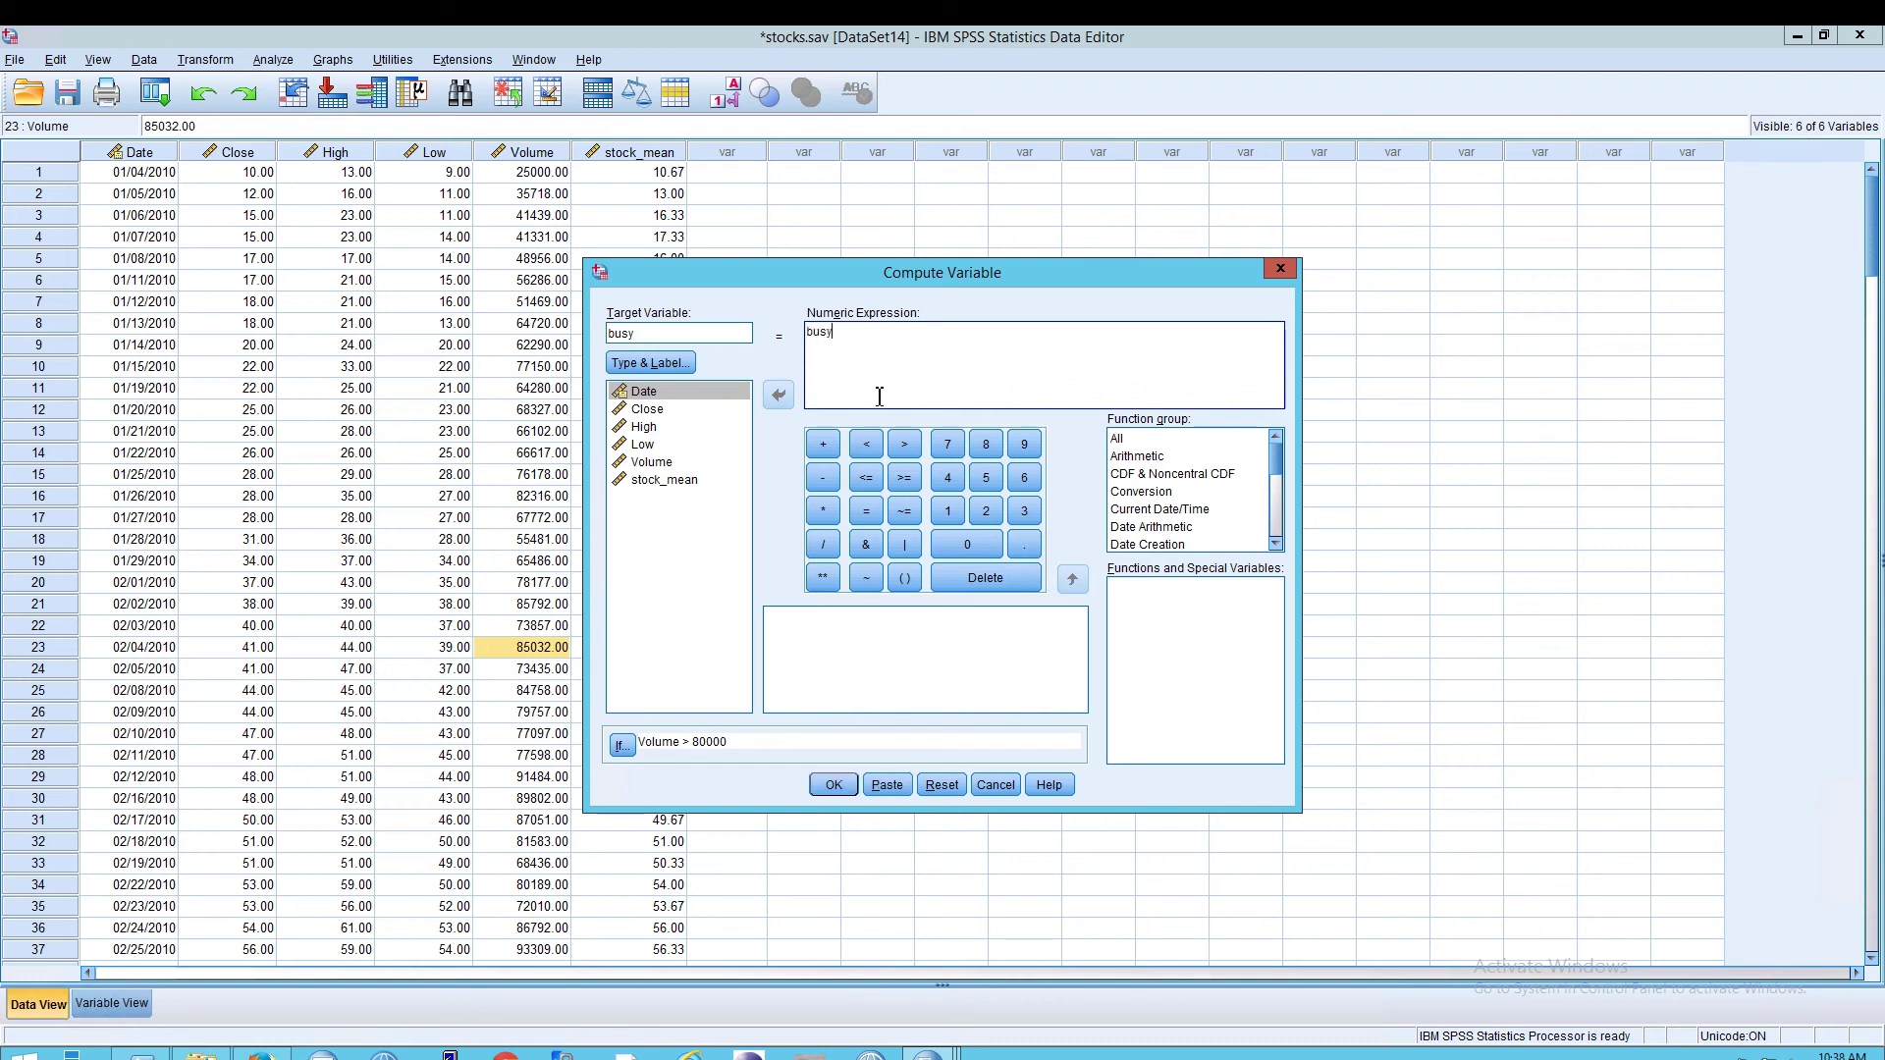
key(BackSpace)
key(BackSpace)
key(BackSpace)
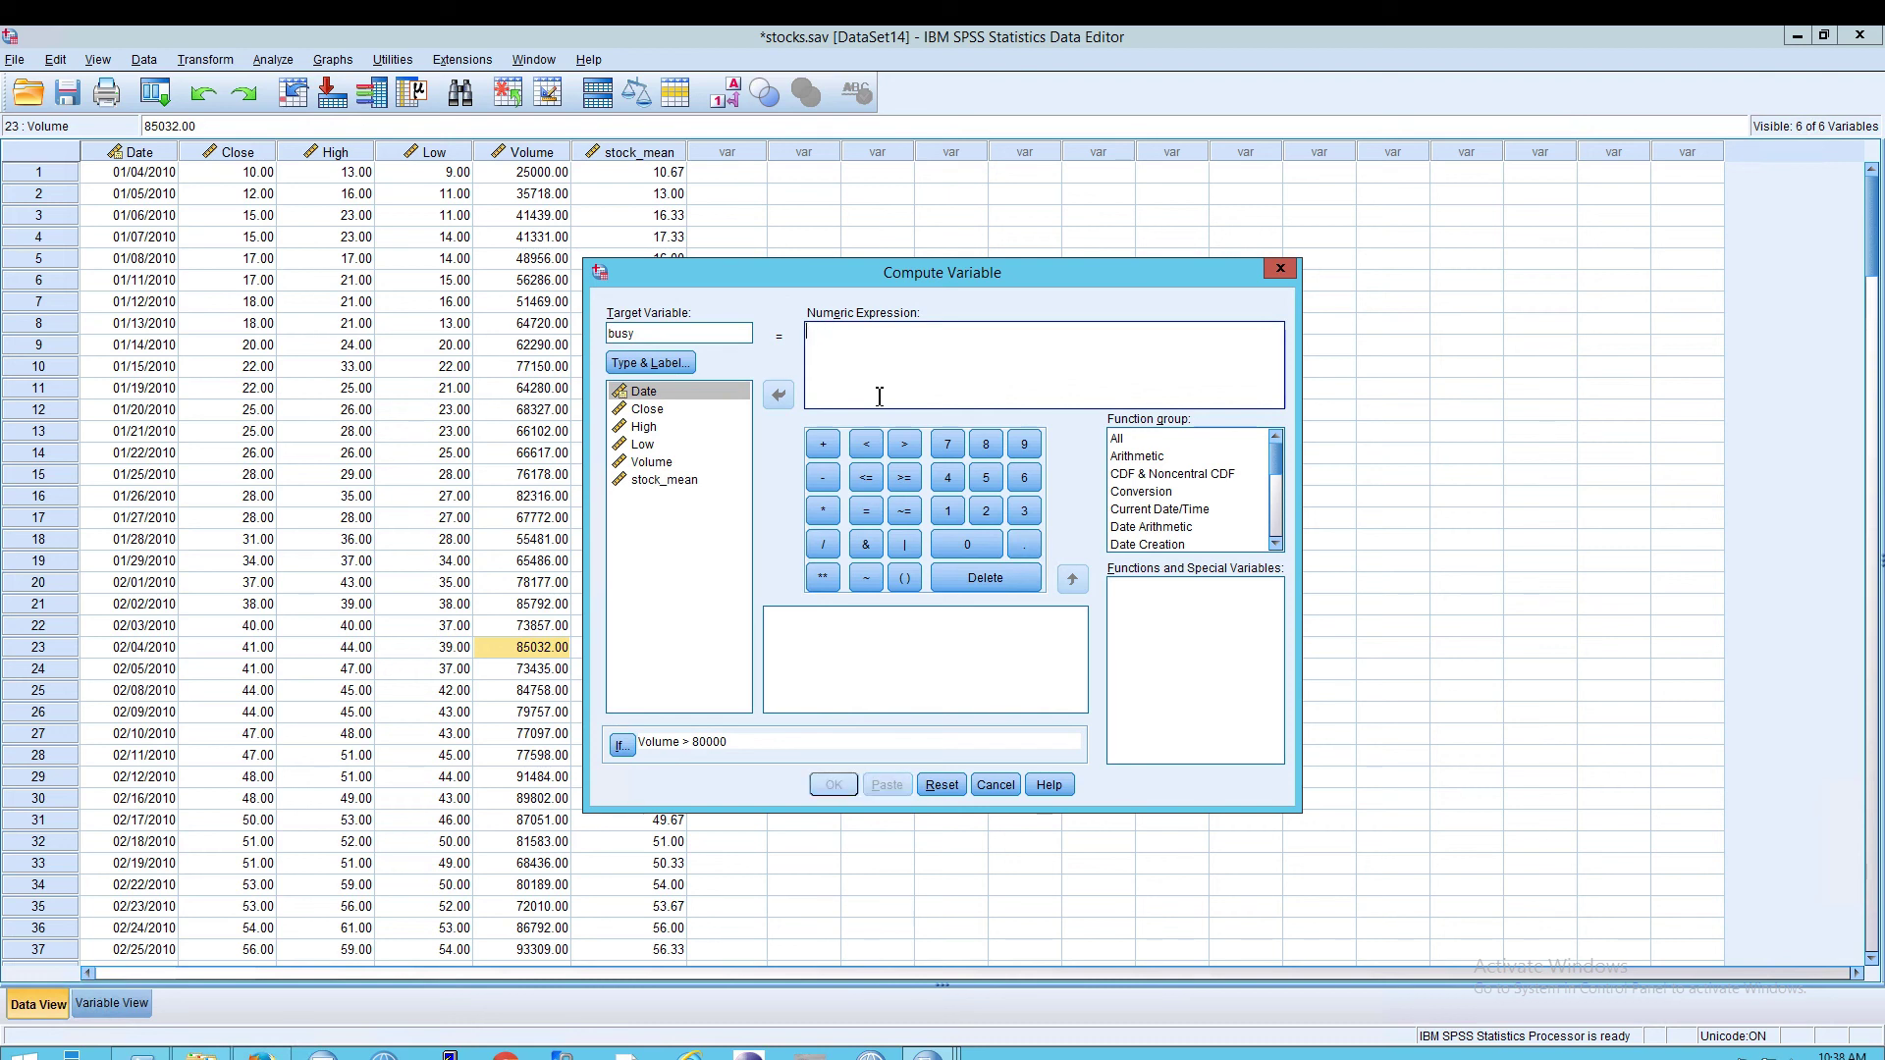
text(0)
key(BackSpace)
text(1)
key(BackSpace)
text(busy)
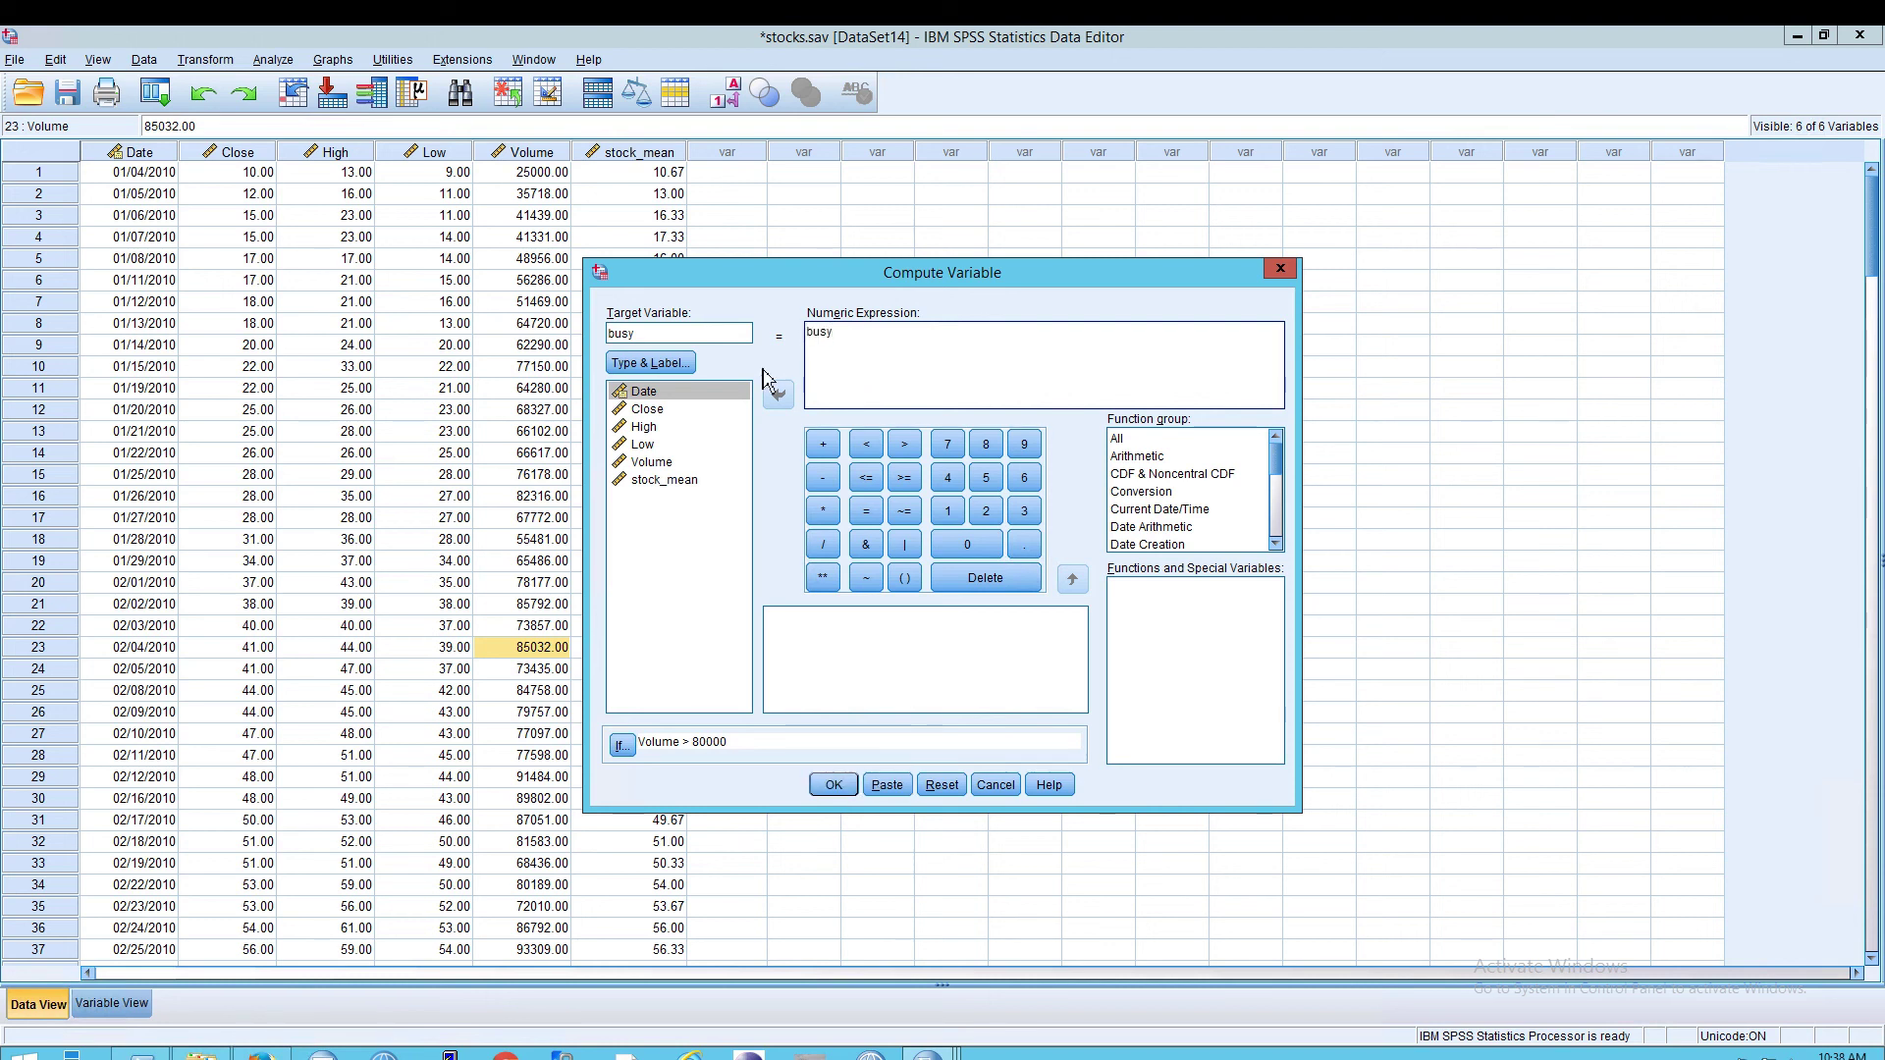
Step: Check busy's Type & Label settings and set the numeric expression to Volume
click(668, 364)
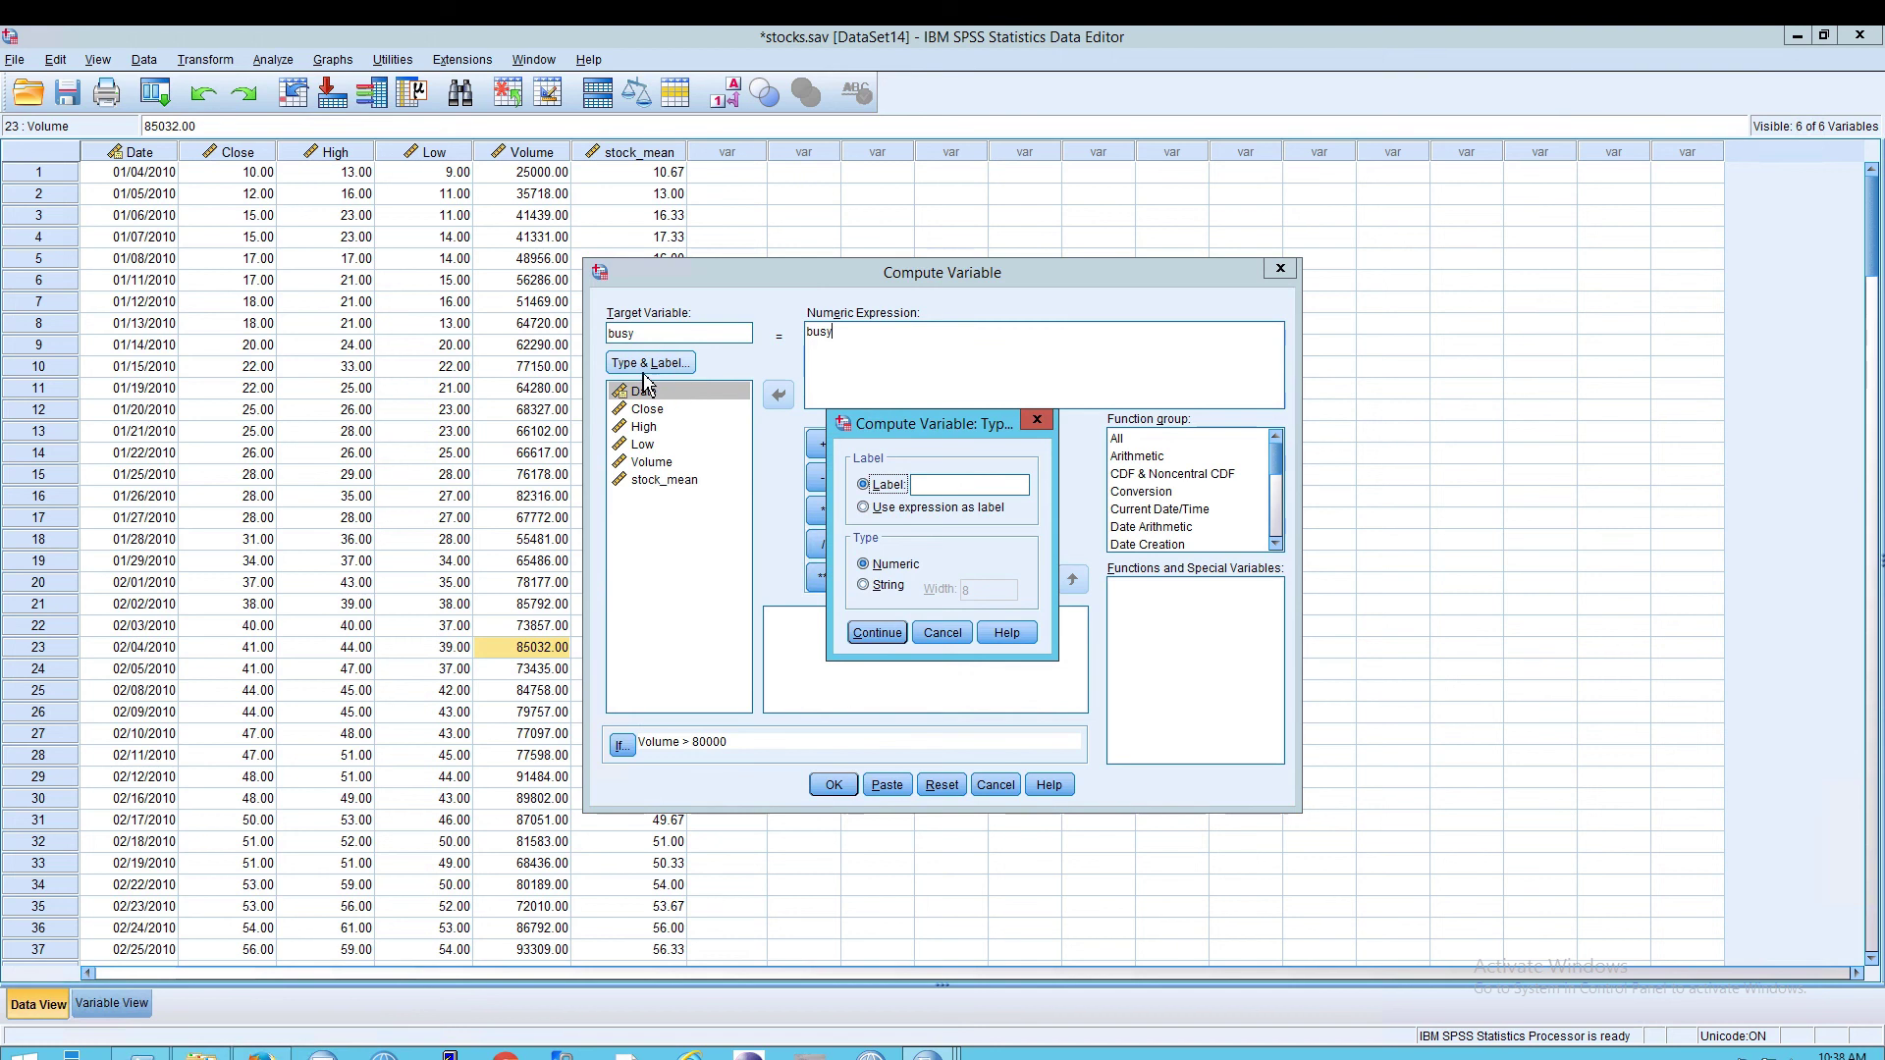
click(883, 587)
click(940, 633)
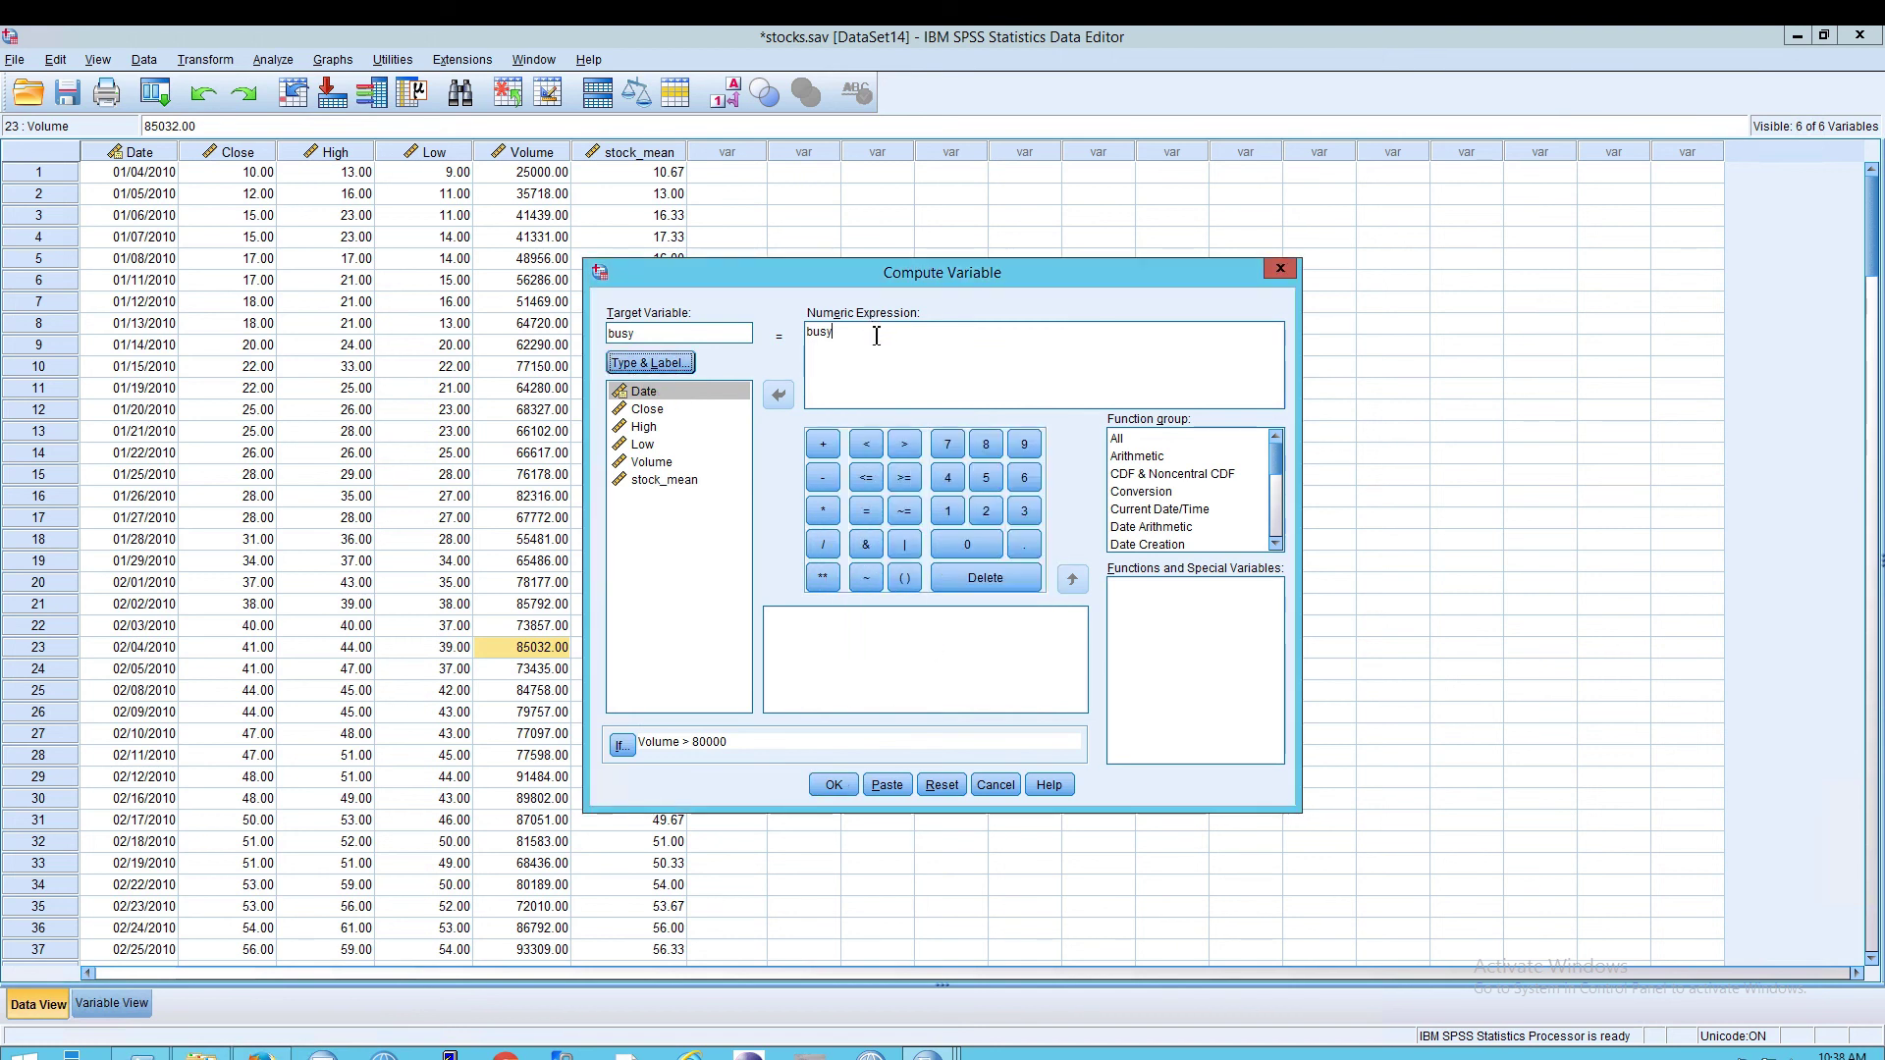
double_click(877, 336)
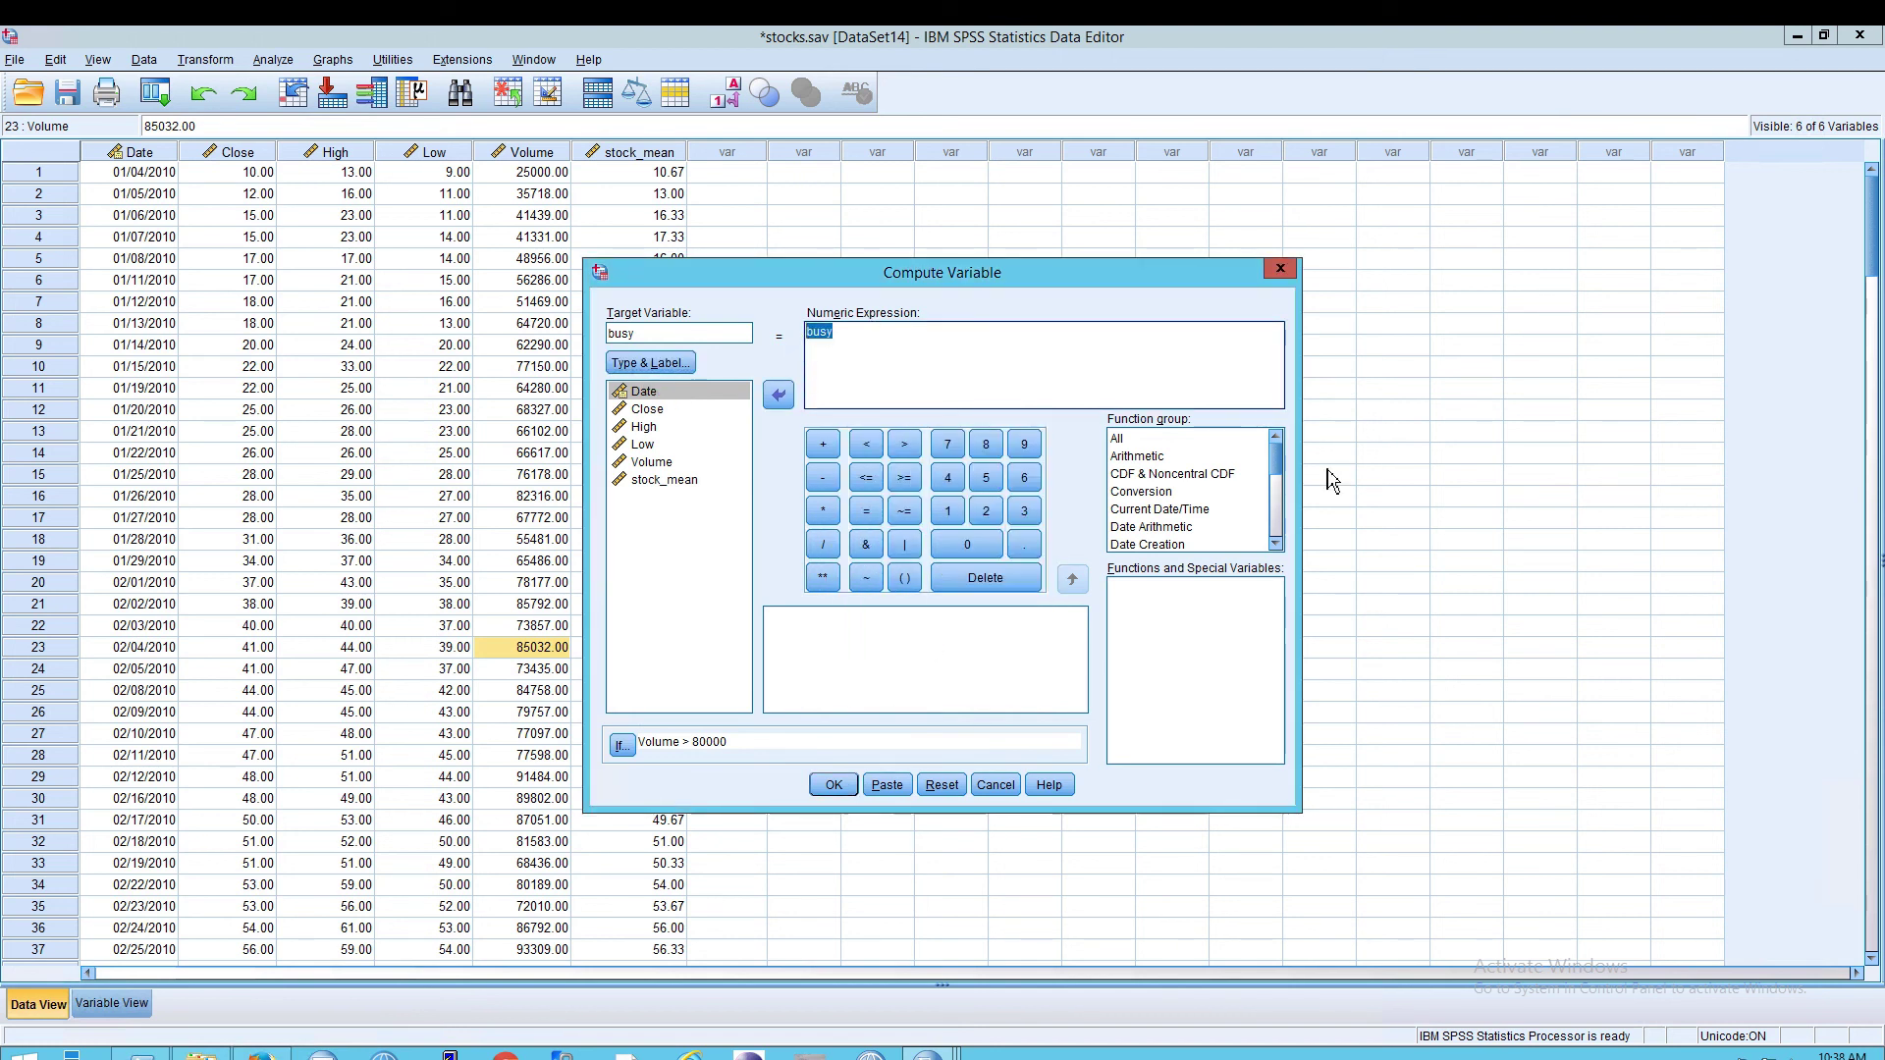
text(Volume)
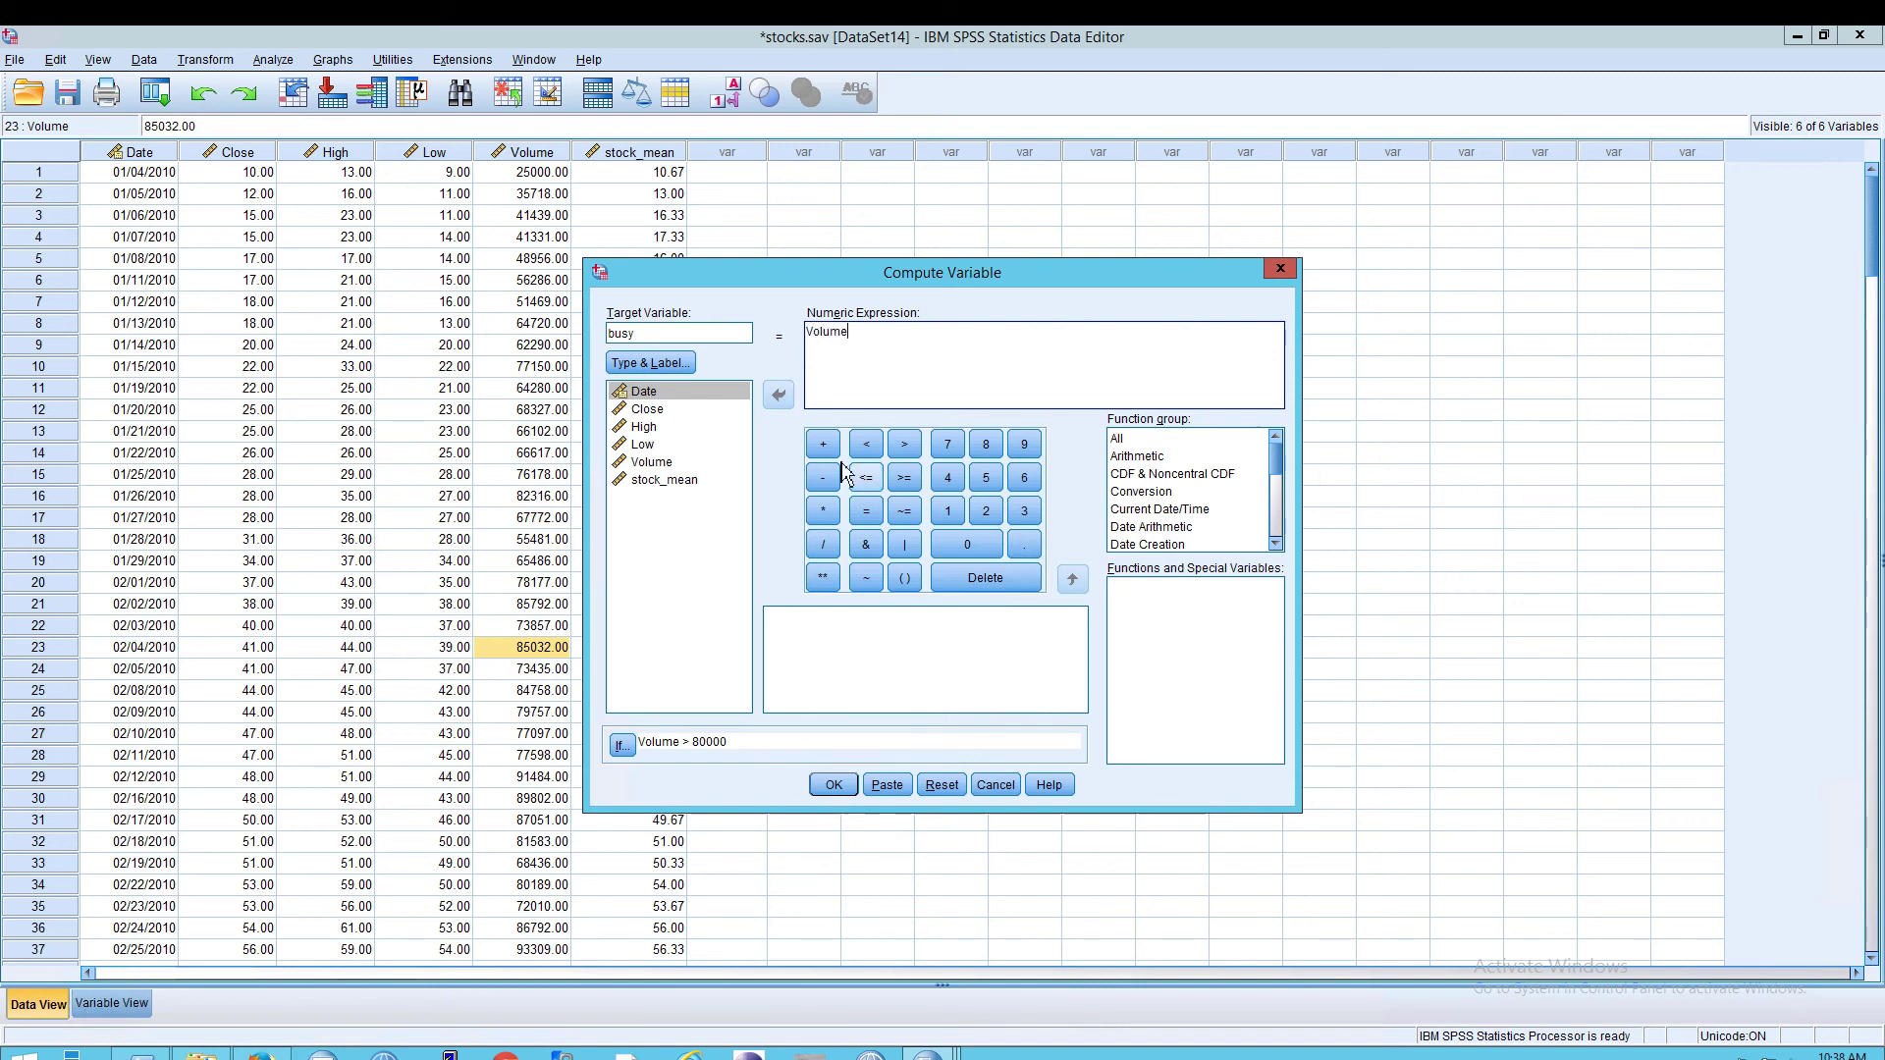
click(675, 462)
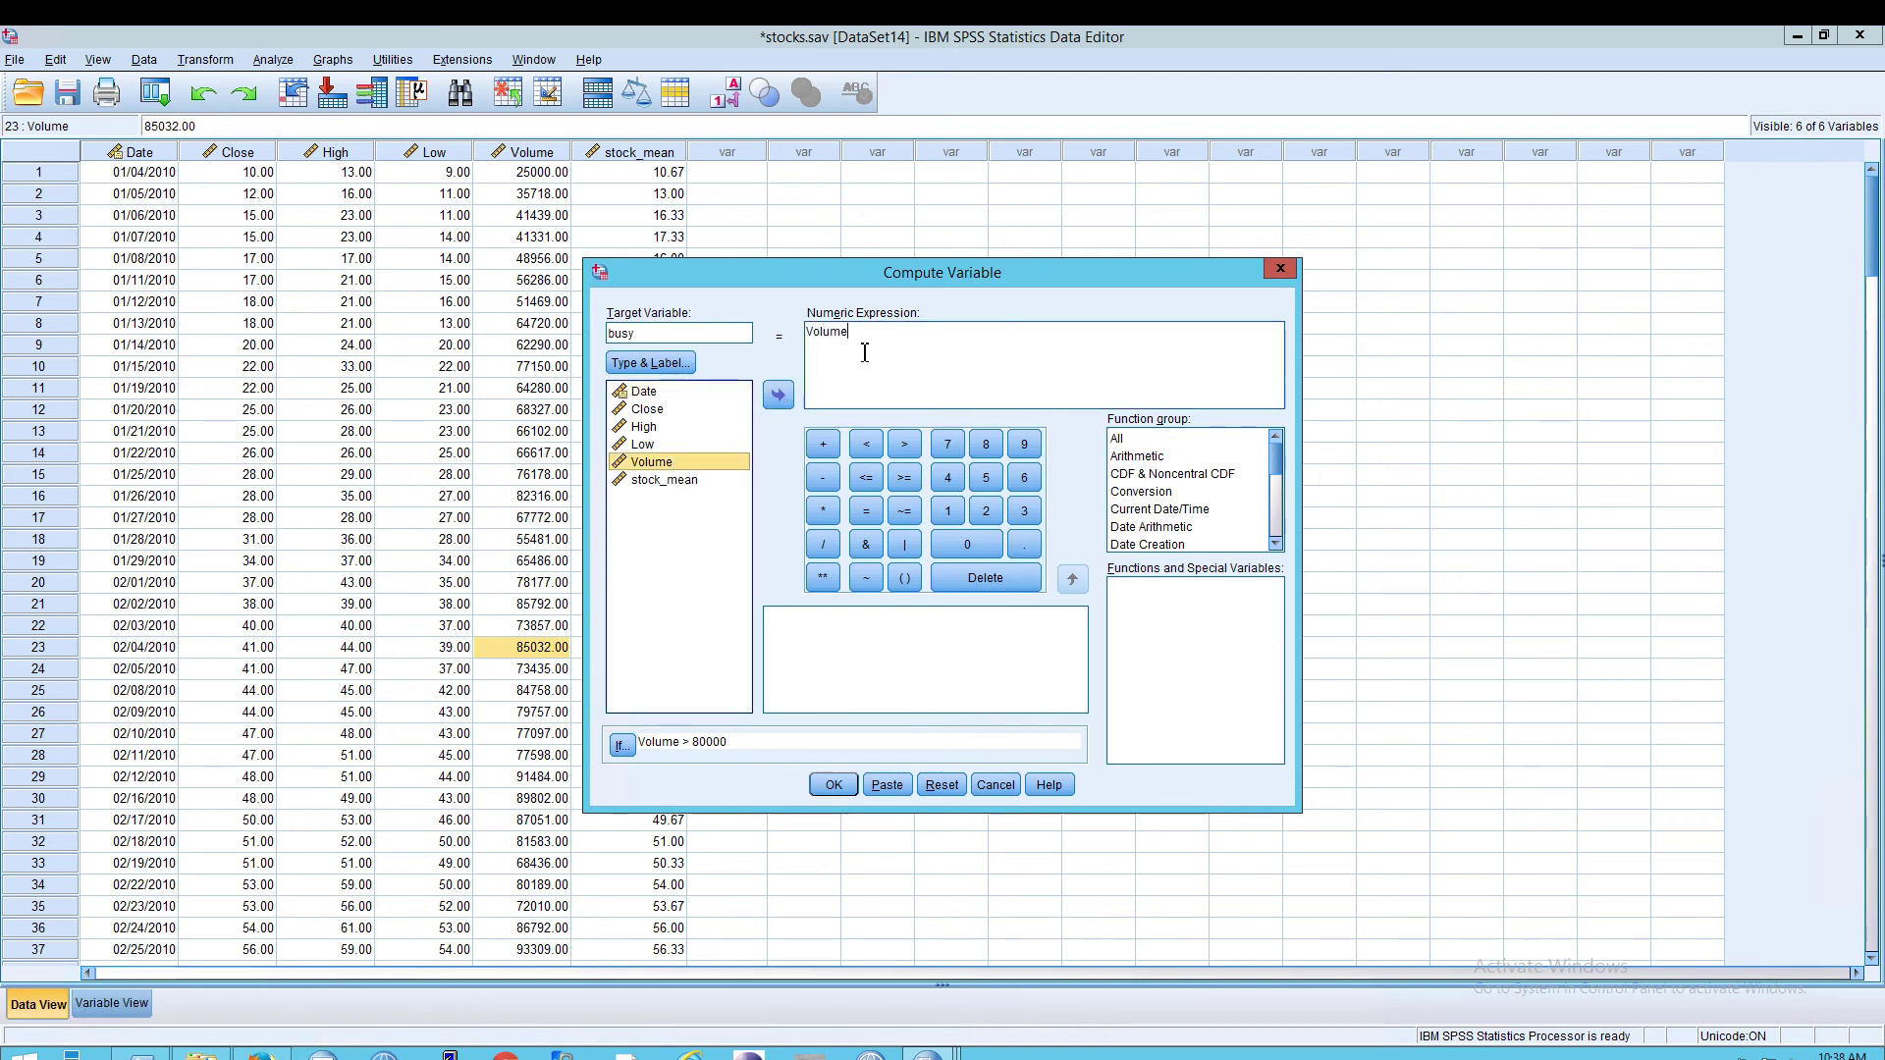
click(924, 345)
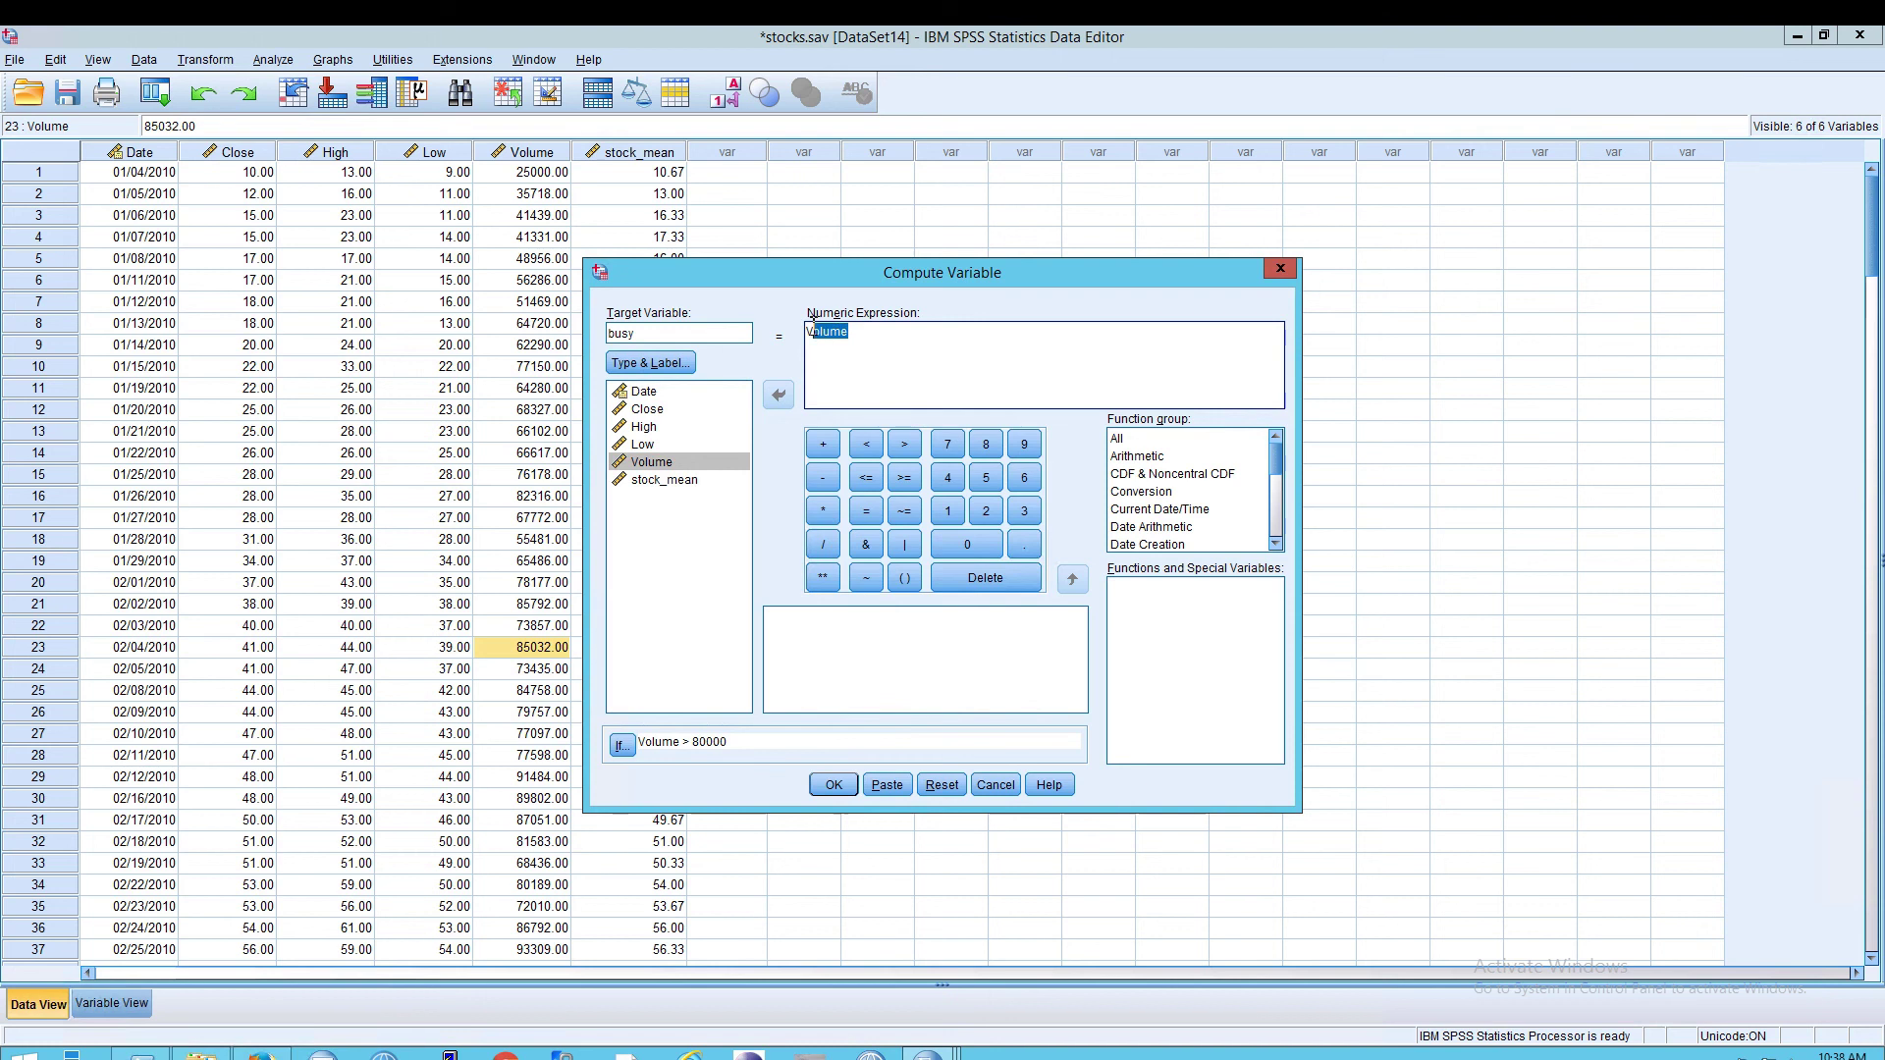
Step: Run the busy computation and confirm row 16 shows 82316.00, matching its Volume value
click(834, 786)
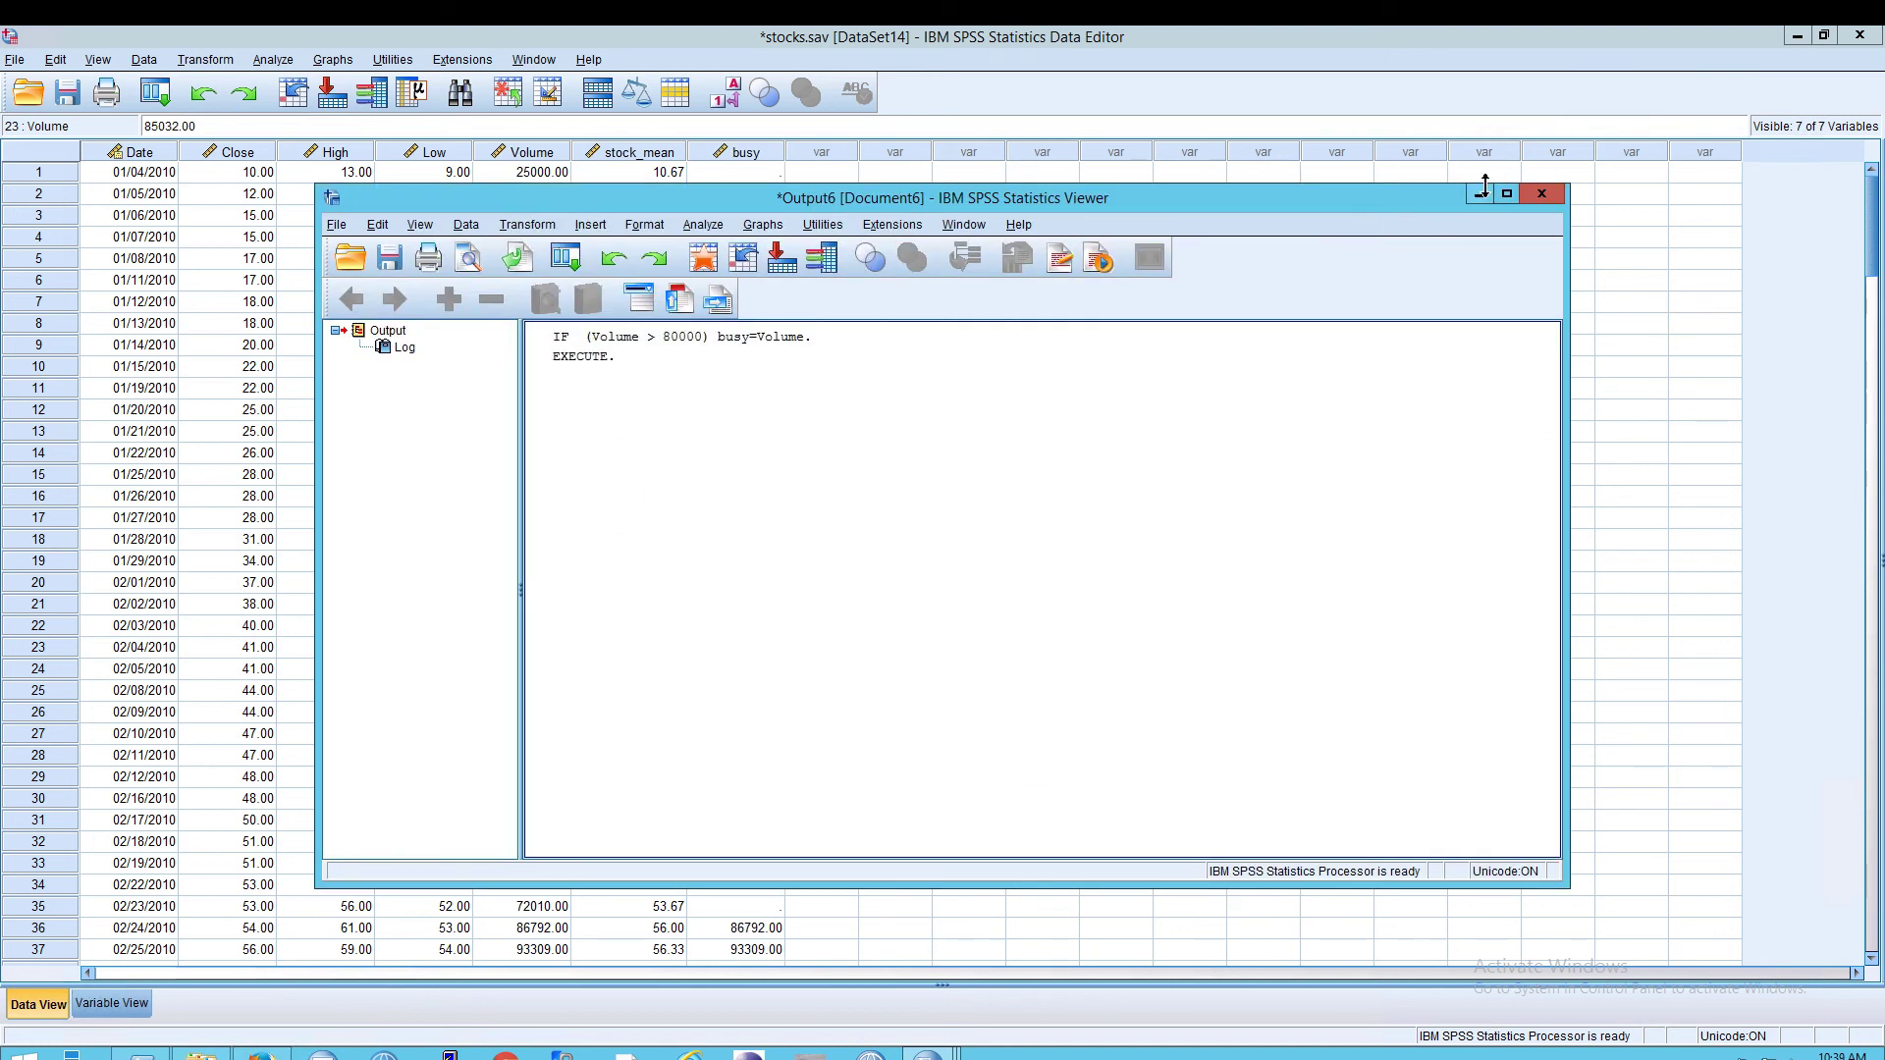
click(838, 176)
click(770, 176)
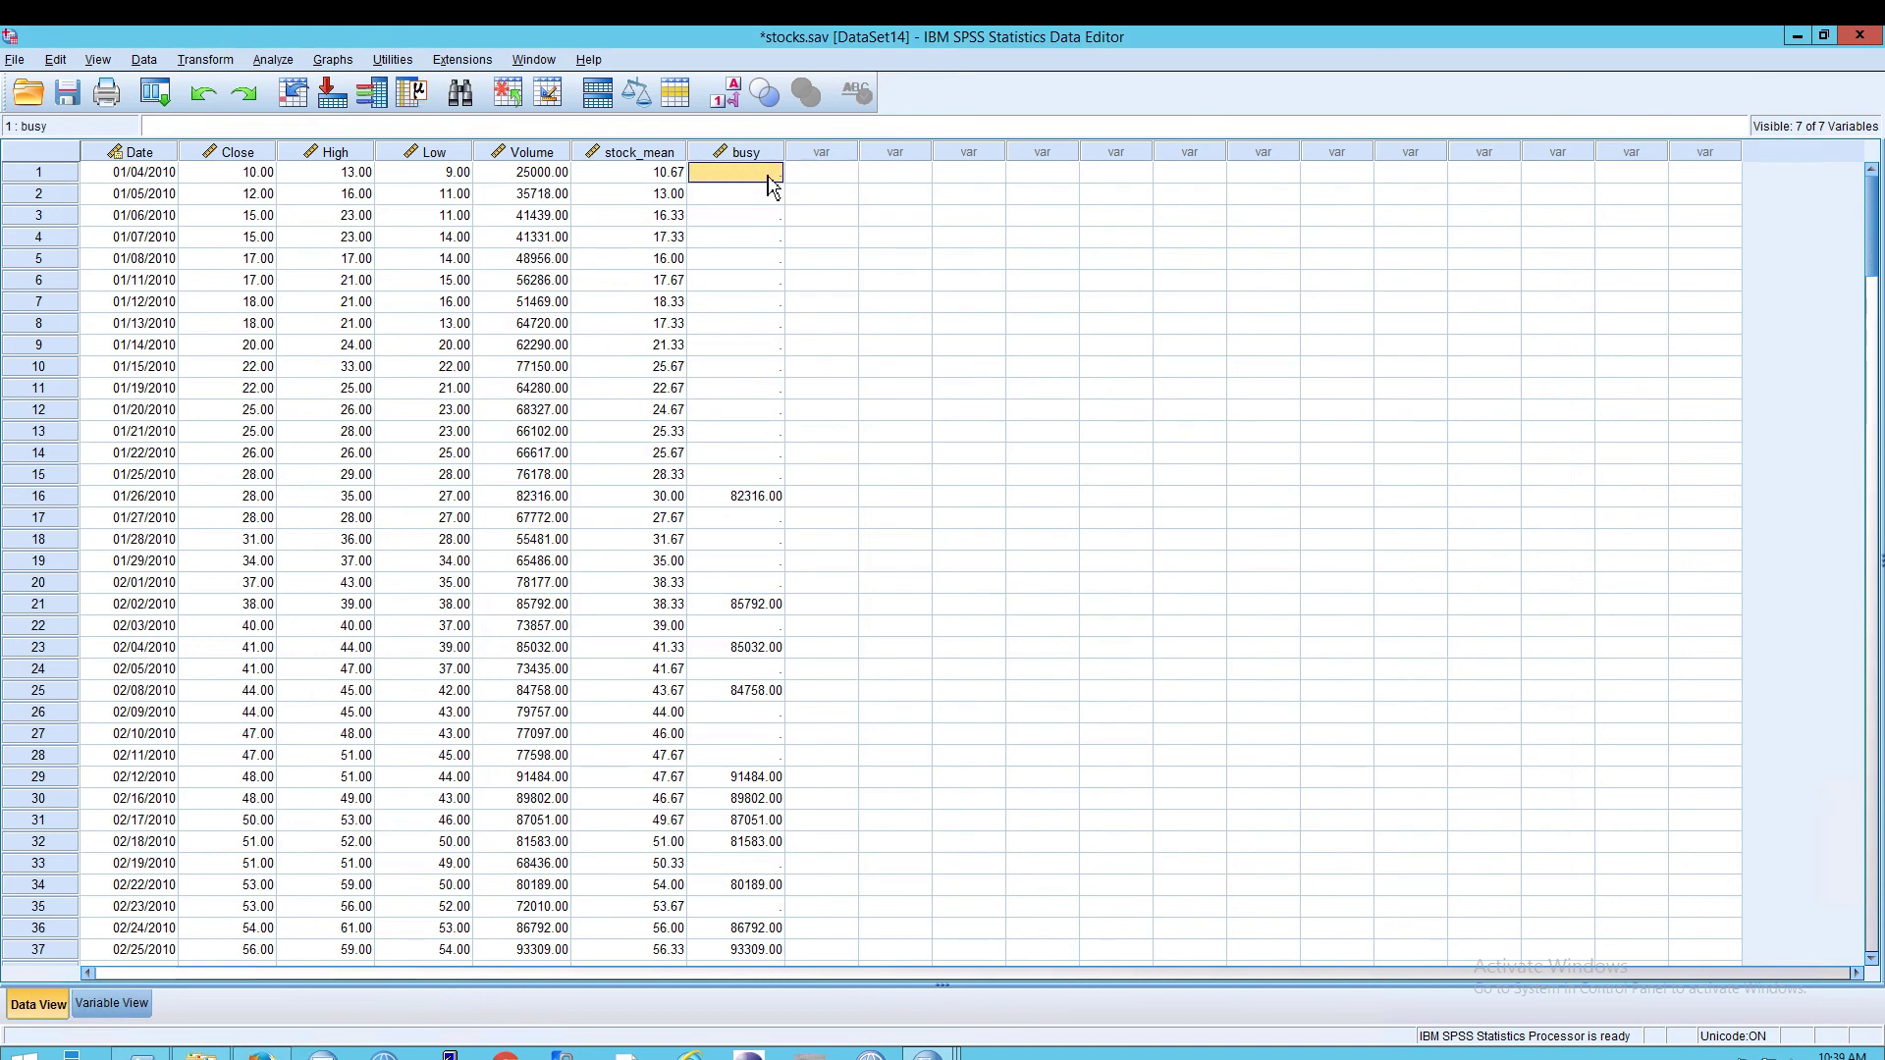
click(750, 501)
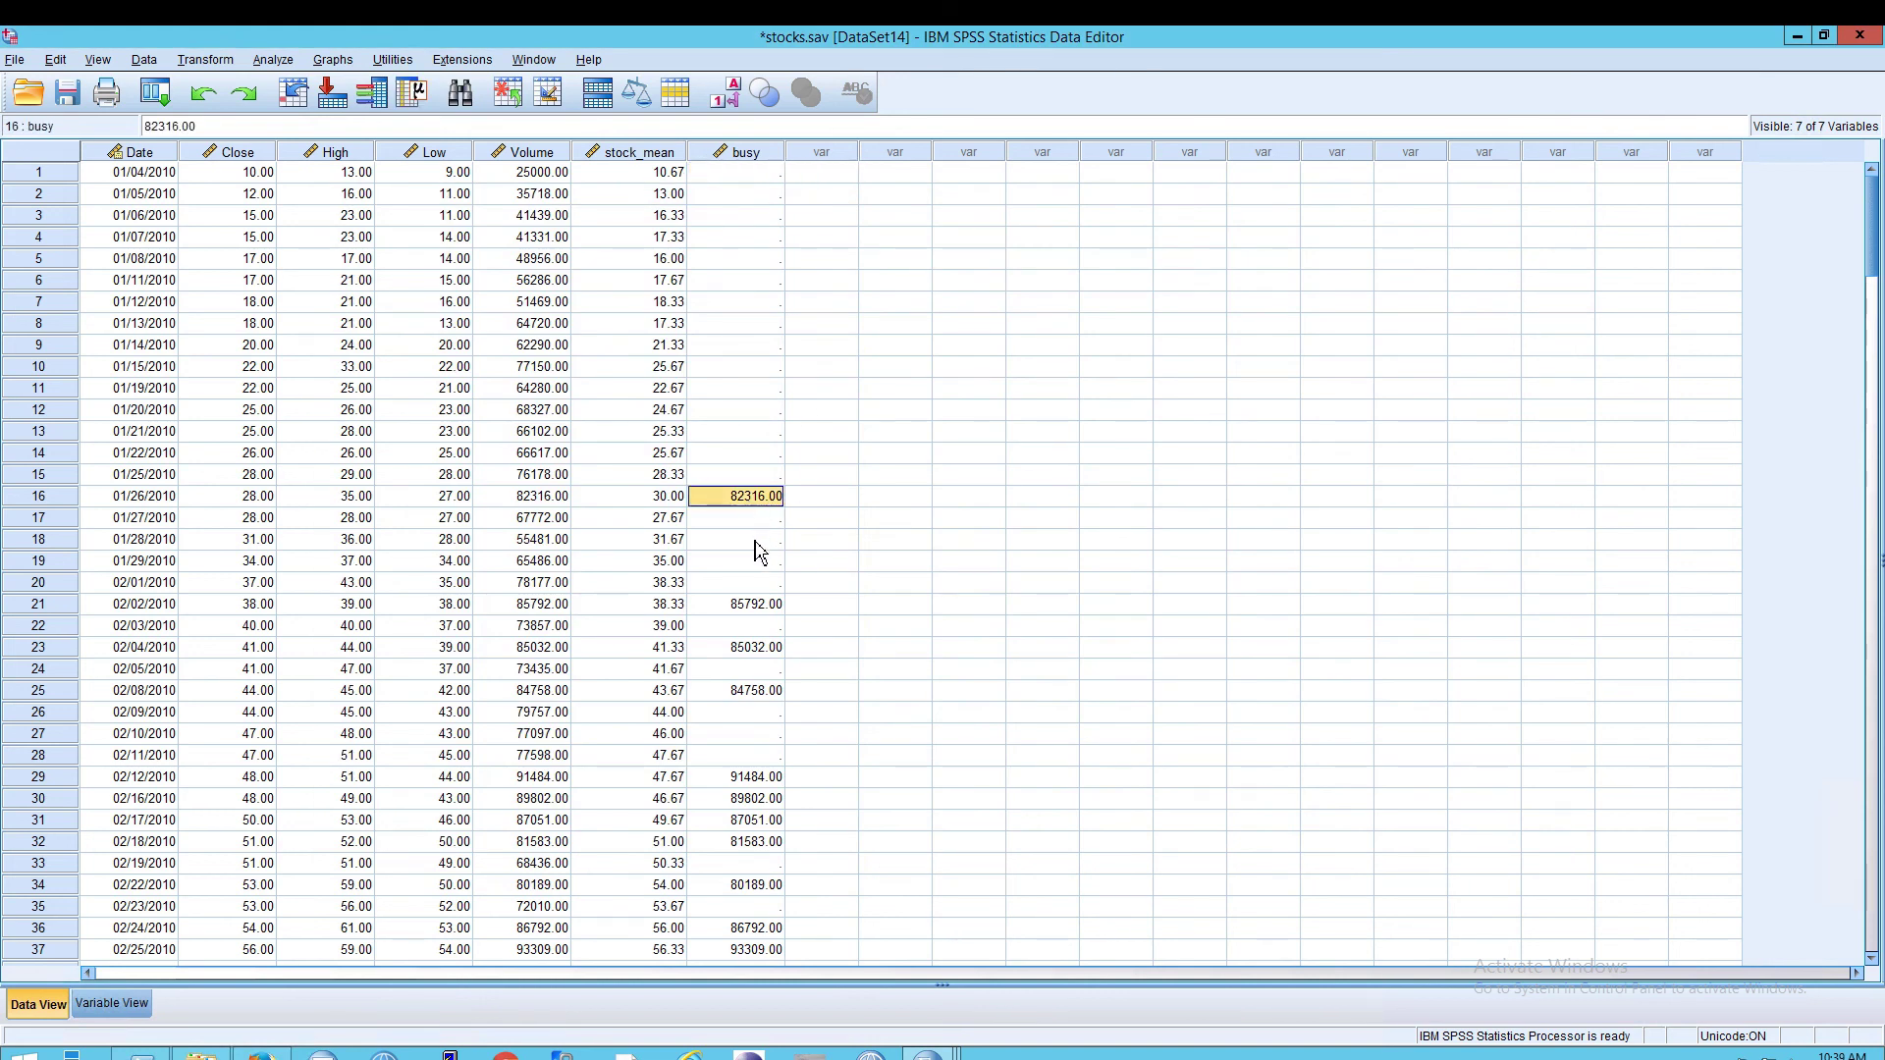
click(556, 500)
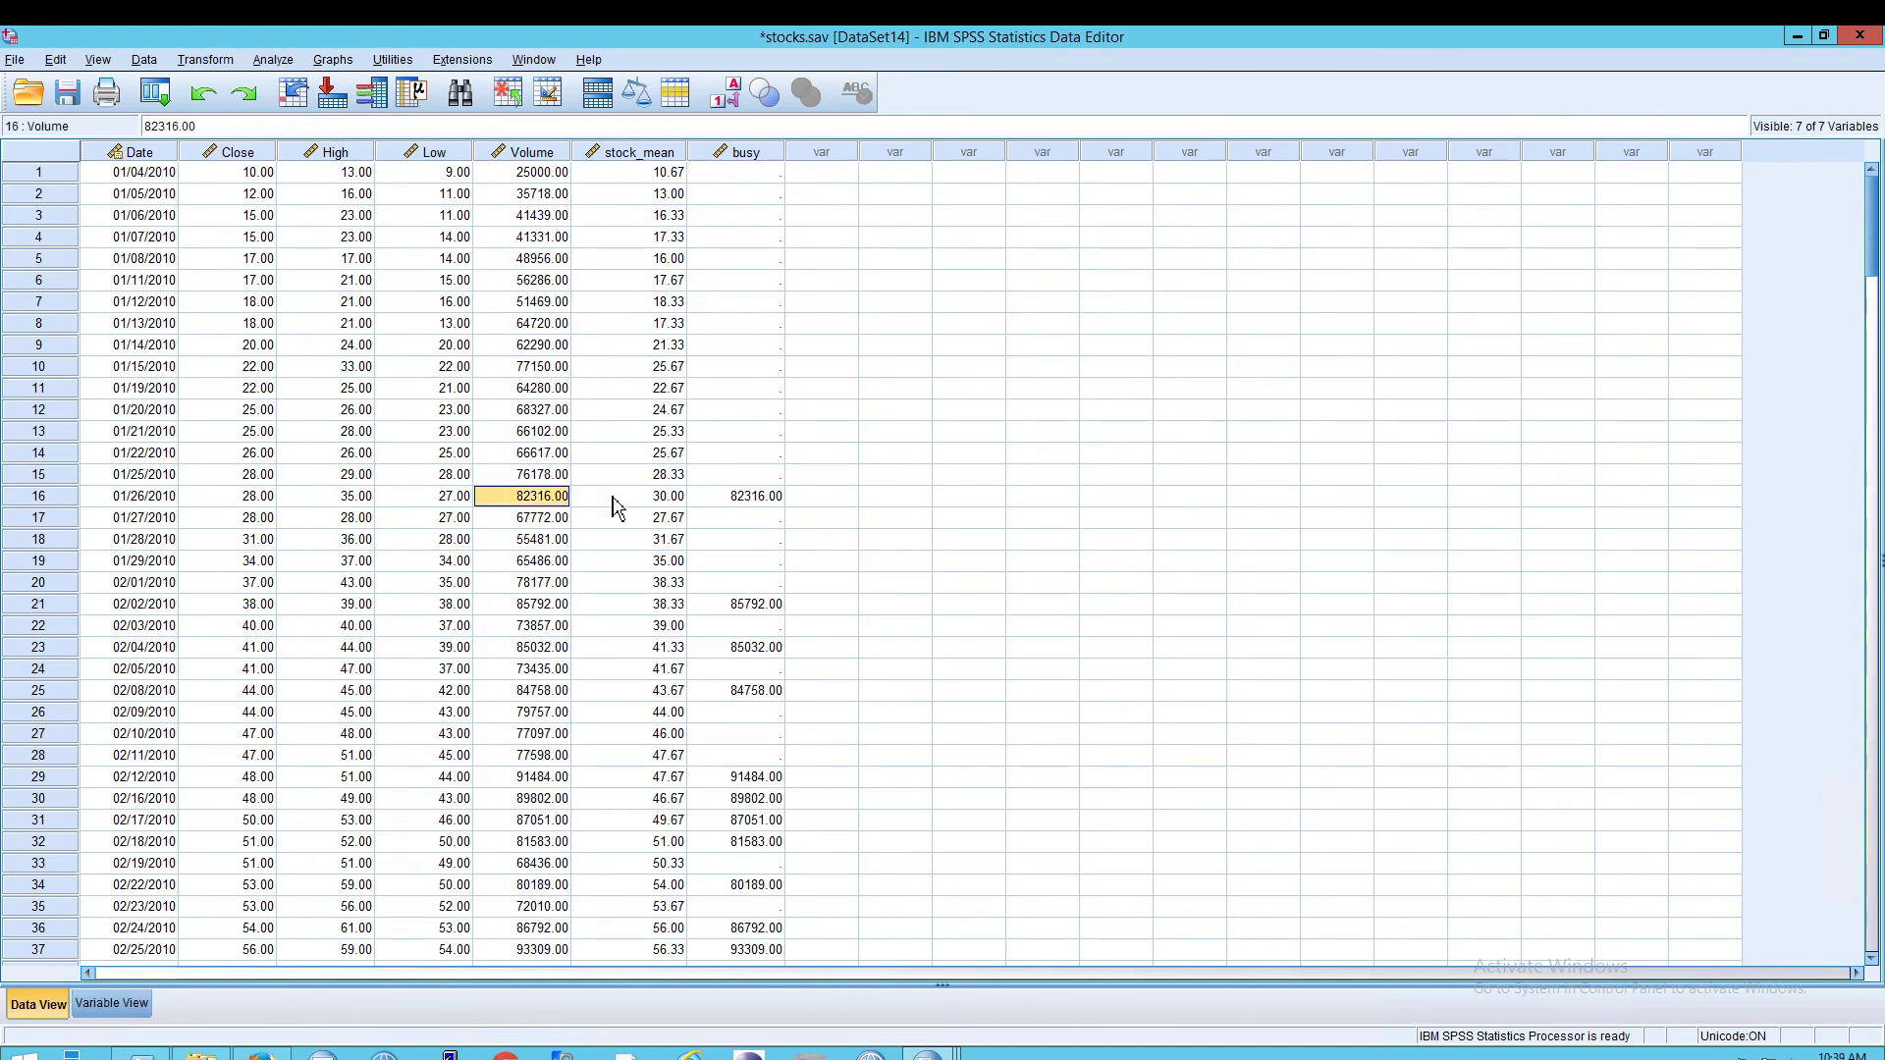